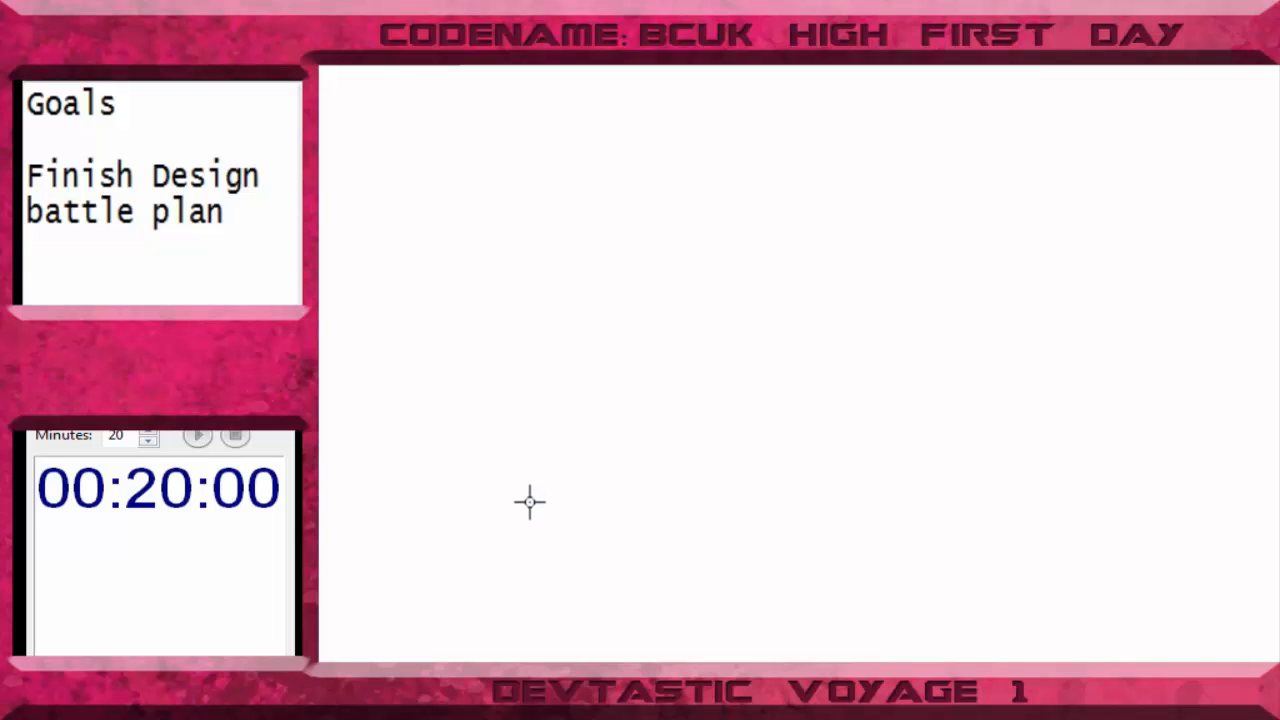
# - Paste the copied flowchart onto the blank canvas, shift it slightly into place, and start the 20-minute countdown timer
pyautogui.hotkey('ctrl', 'v')
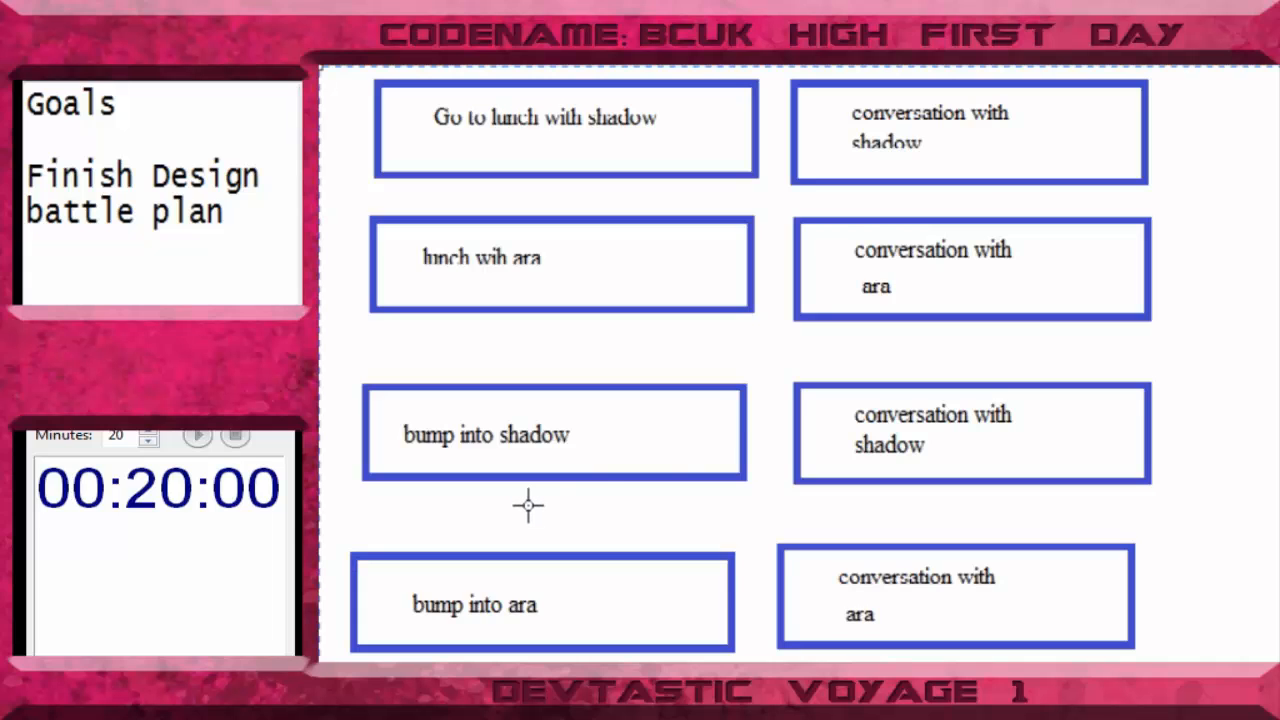
pyautogui.moveTo(729, 292); pyautogui.dragTo(690, 307)
pyautogui.hscroll(5, 799, 364)
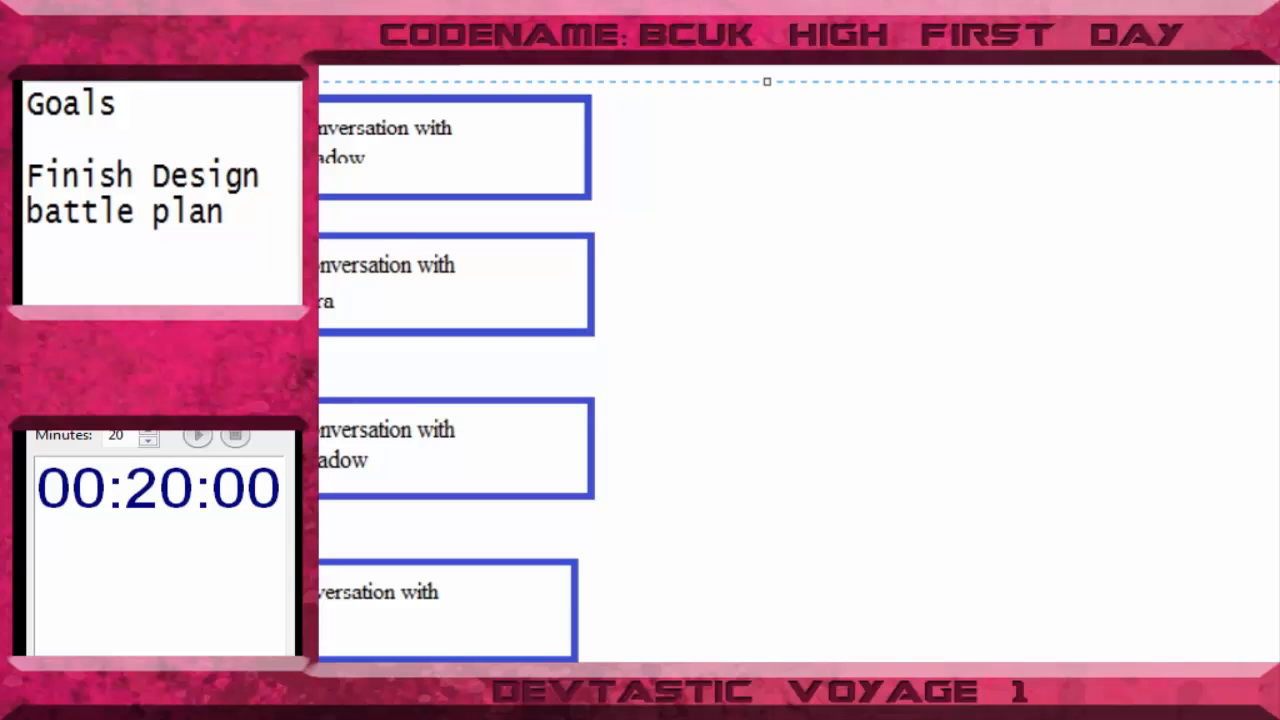
pyautogui.click(859, 265)
pyautogui.hscroll(-2, 799, 363)
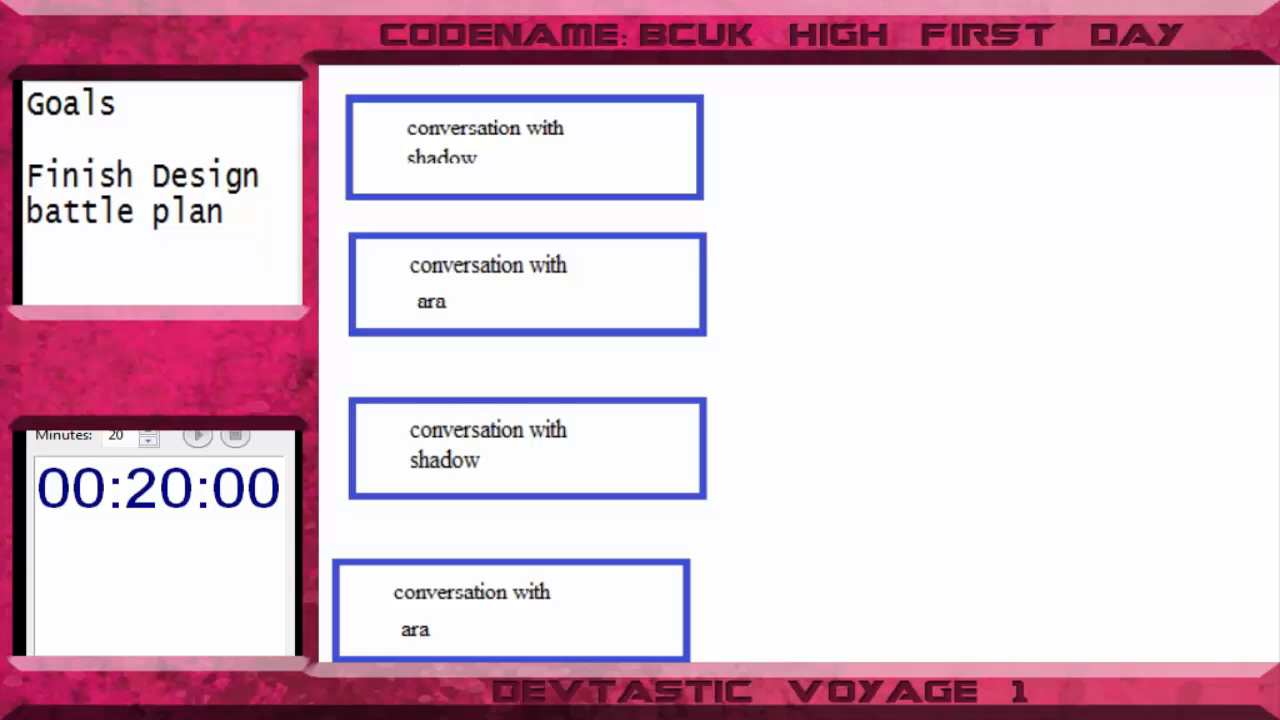
pyautogui.click(199, 438)
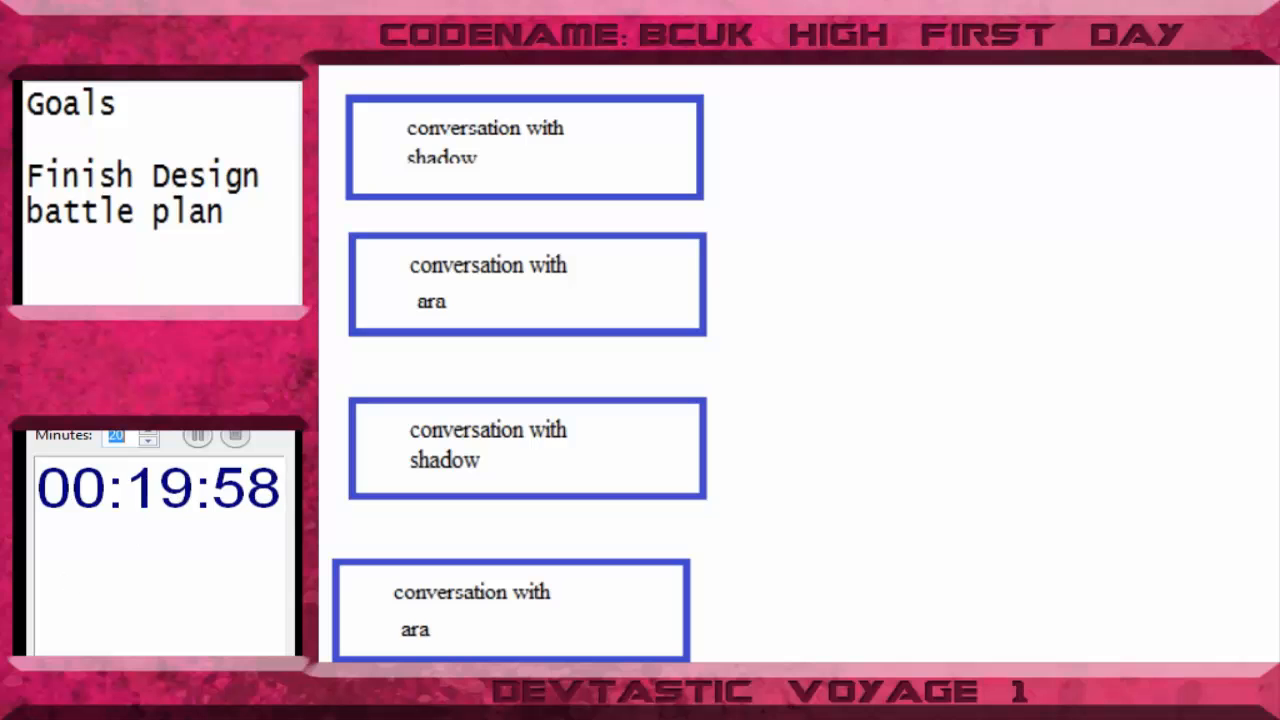
# - Draw an empty purple rectangle in the blank area to the right of the flowchart's blue boxes
pyautogui.hscroll(1, 798, 364)
pyautogui.hscroll(-5, 798, 364)
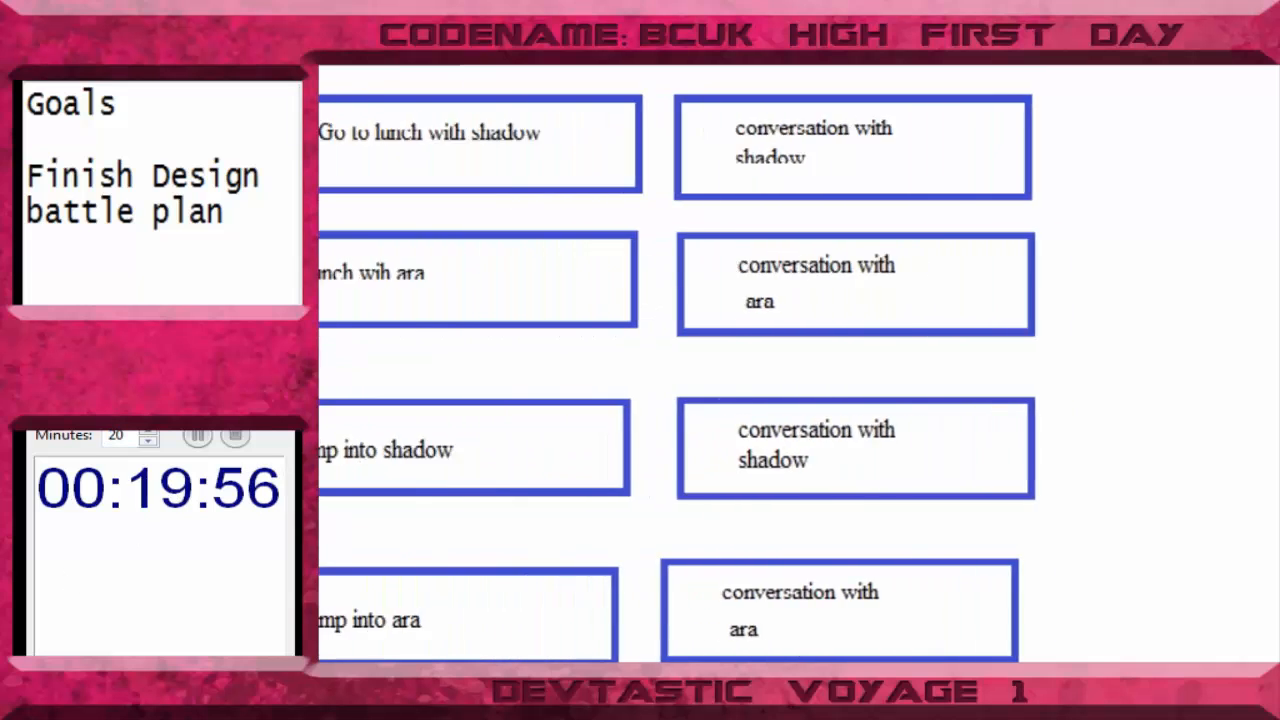
pyautogui.scroll(-10, 1069, 466)
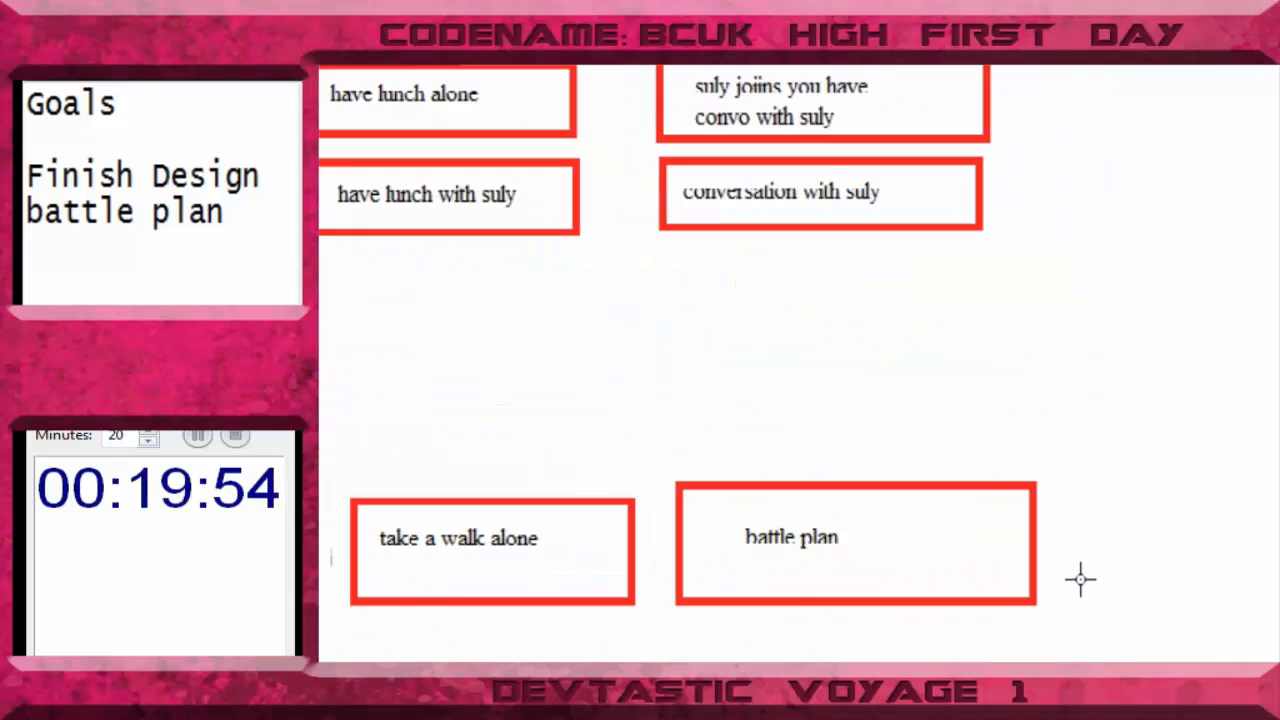
pyautogui.scroll(-2, 1085, 526)
pyautogui.scroll(10, 1080, 560)
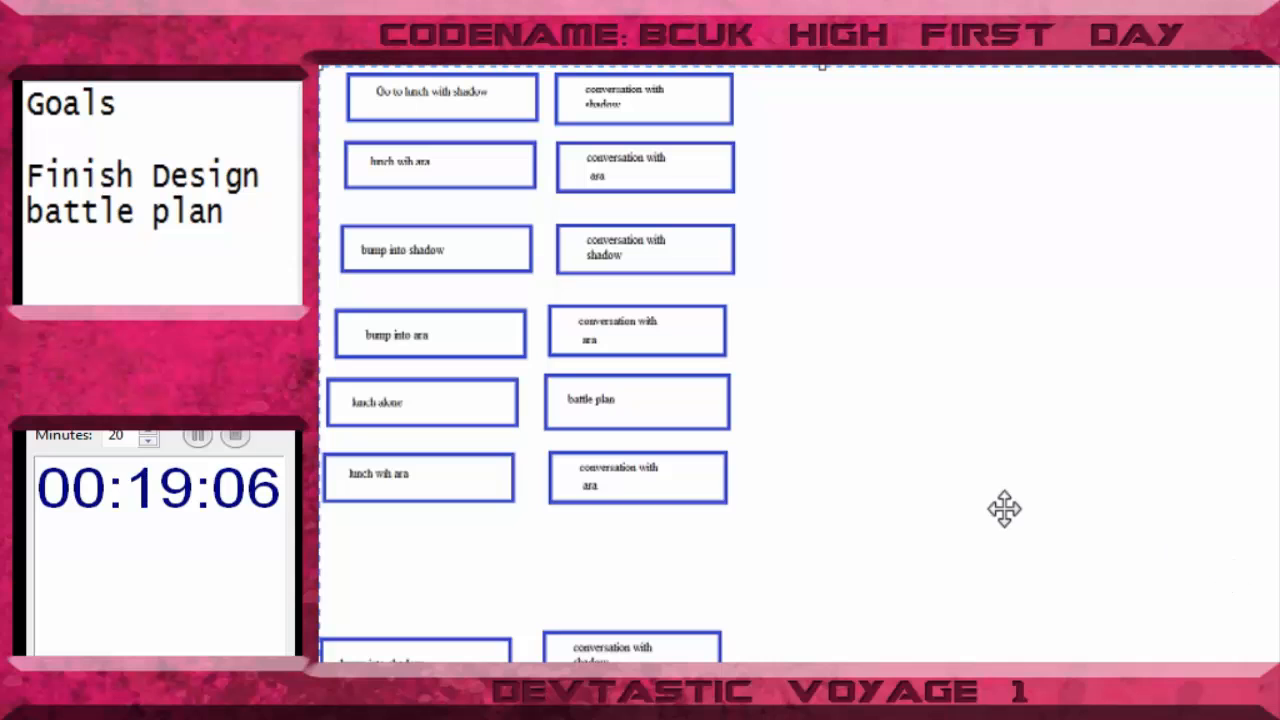
pyautogui.rightClick(711, 279)
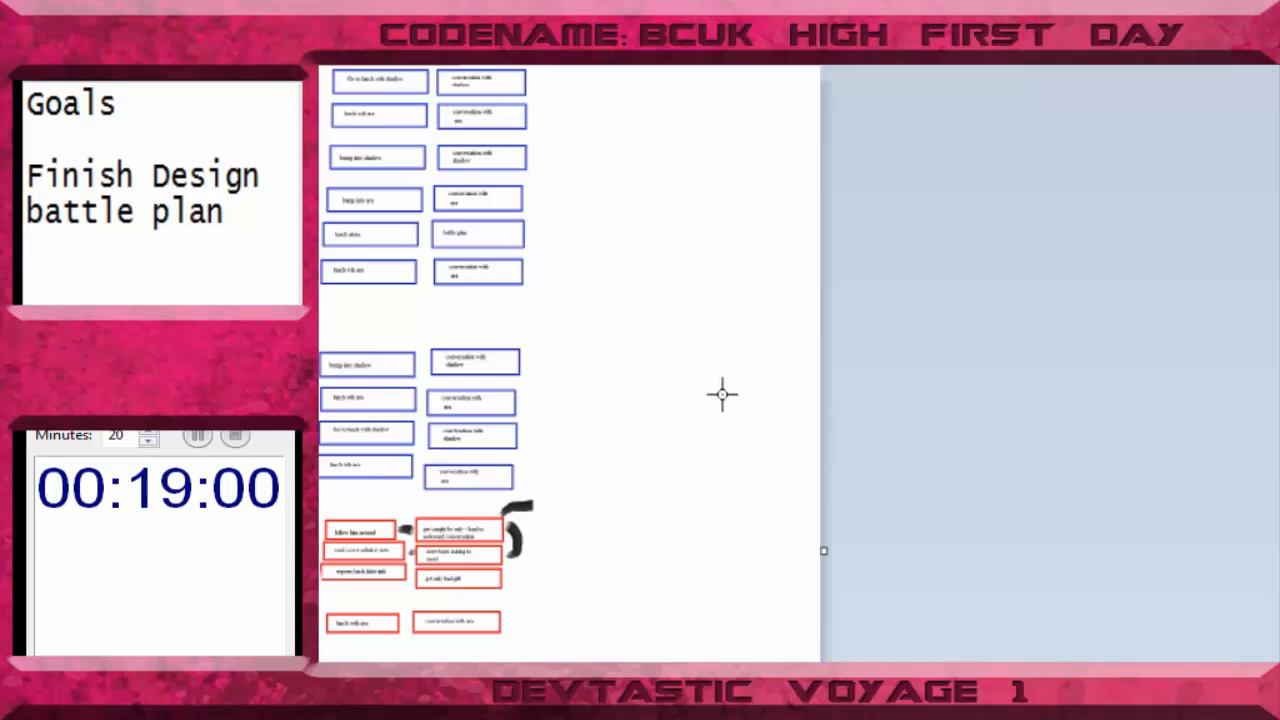
pyautogui.moveTo(716, 390); pyautogui.dragTo(816, 441)
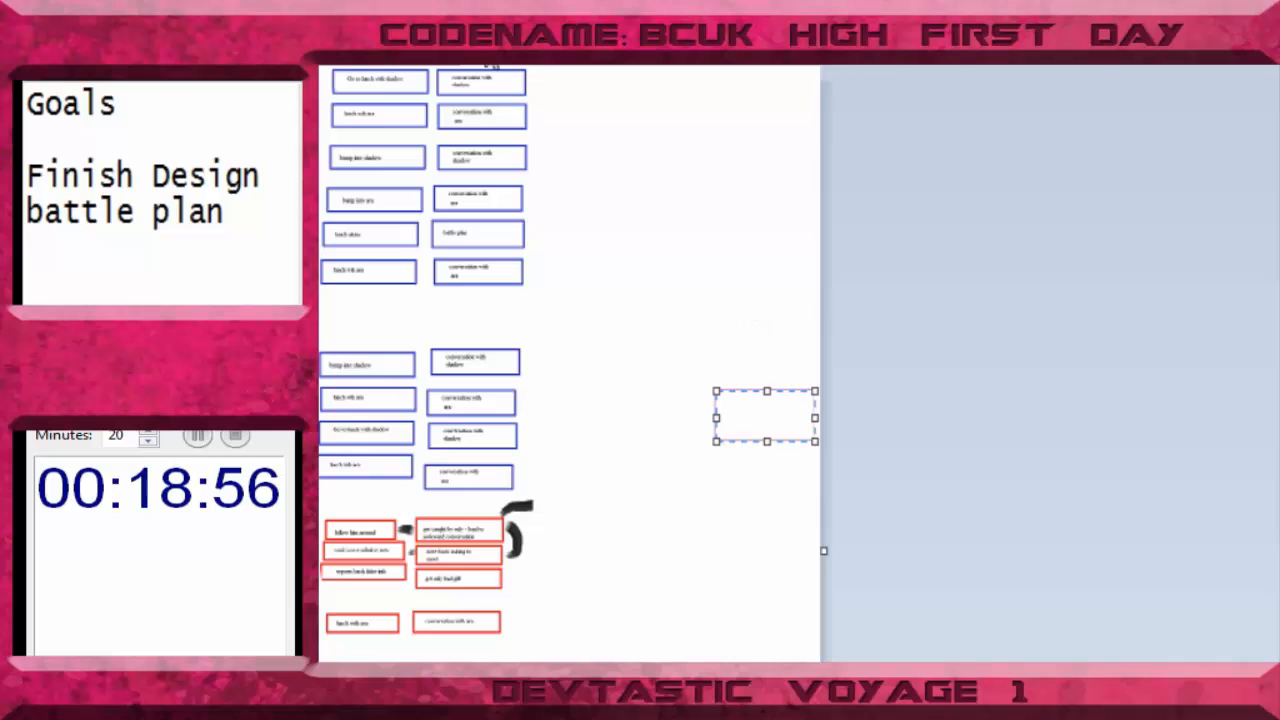
# - Duplicate the purple rectangle and align the copy directly beneath the original, using a transparent selection
pyautogui.click(494, 48)
pyautogui.moveTo(682, 357); pyautogui.dragTo(820, 468)
pyautogui.hotkey('ctrl', 'c')
pyautogui.hotkey('ctrl', 'v')
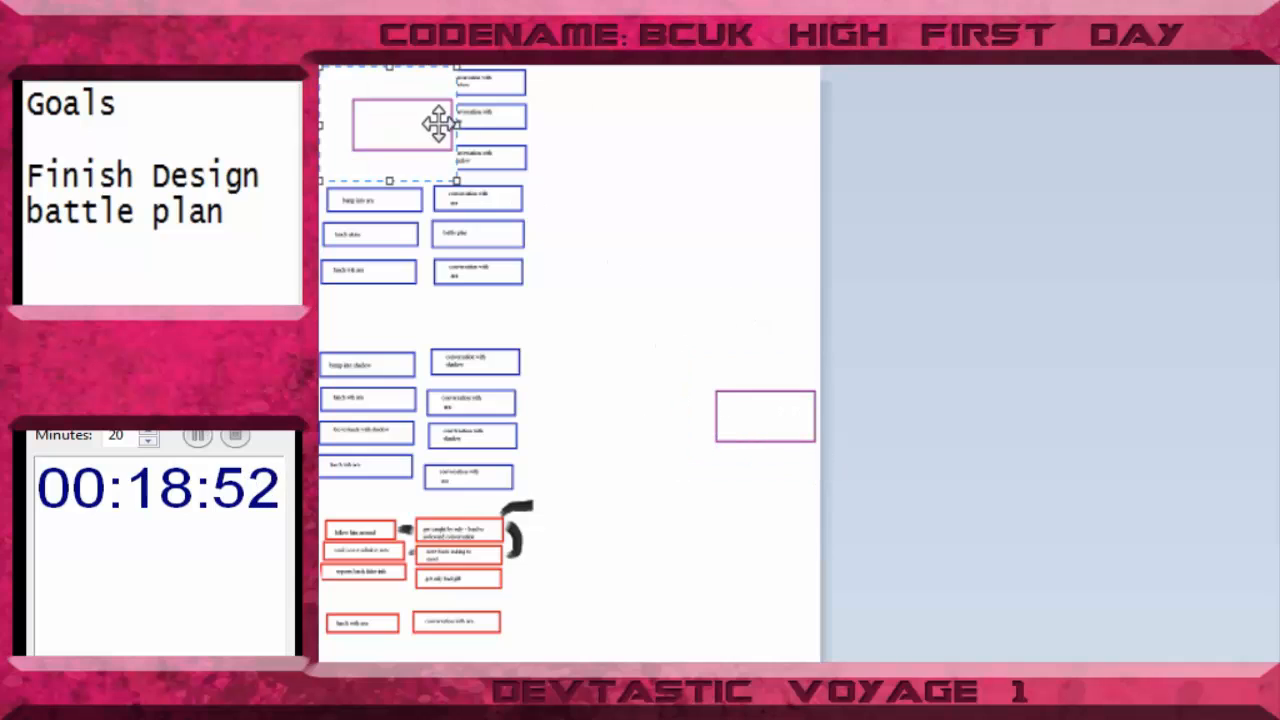
pyautogui.moveTo(437, 123); pyautogui.dragTo(794, 514)
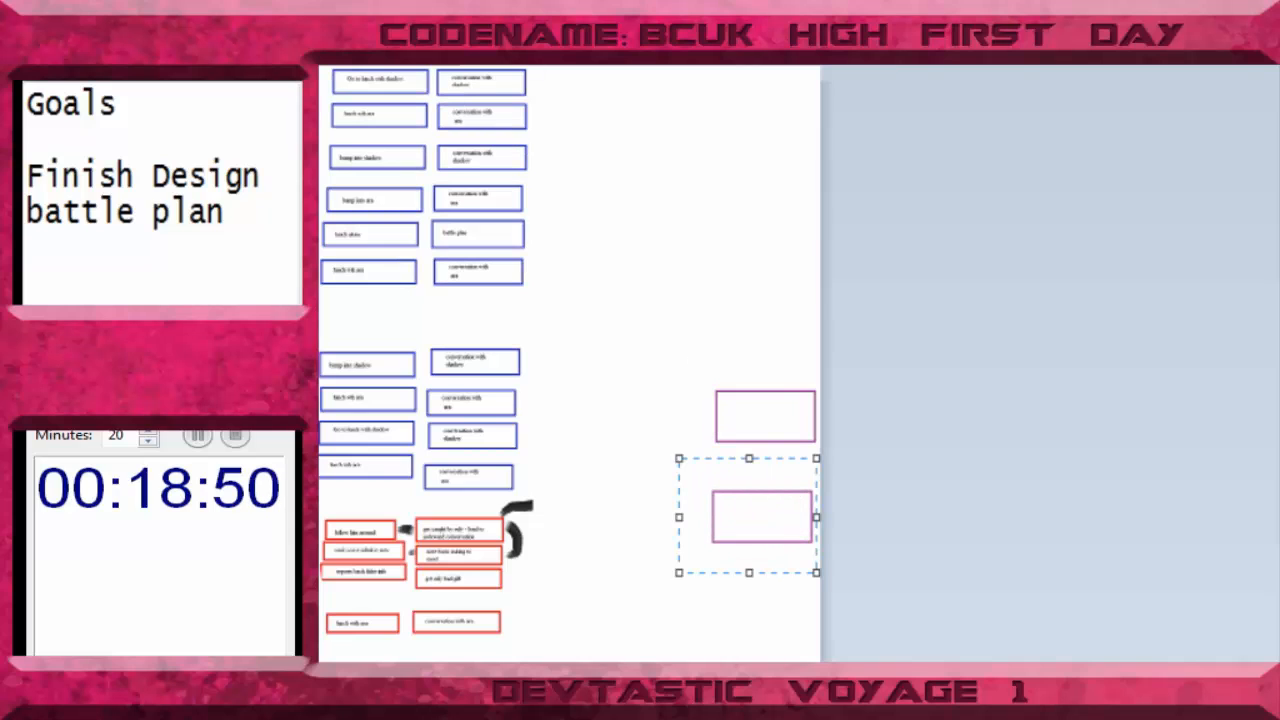
pyautogui.click(500, 50)
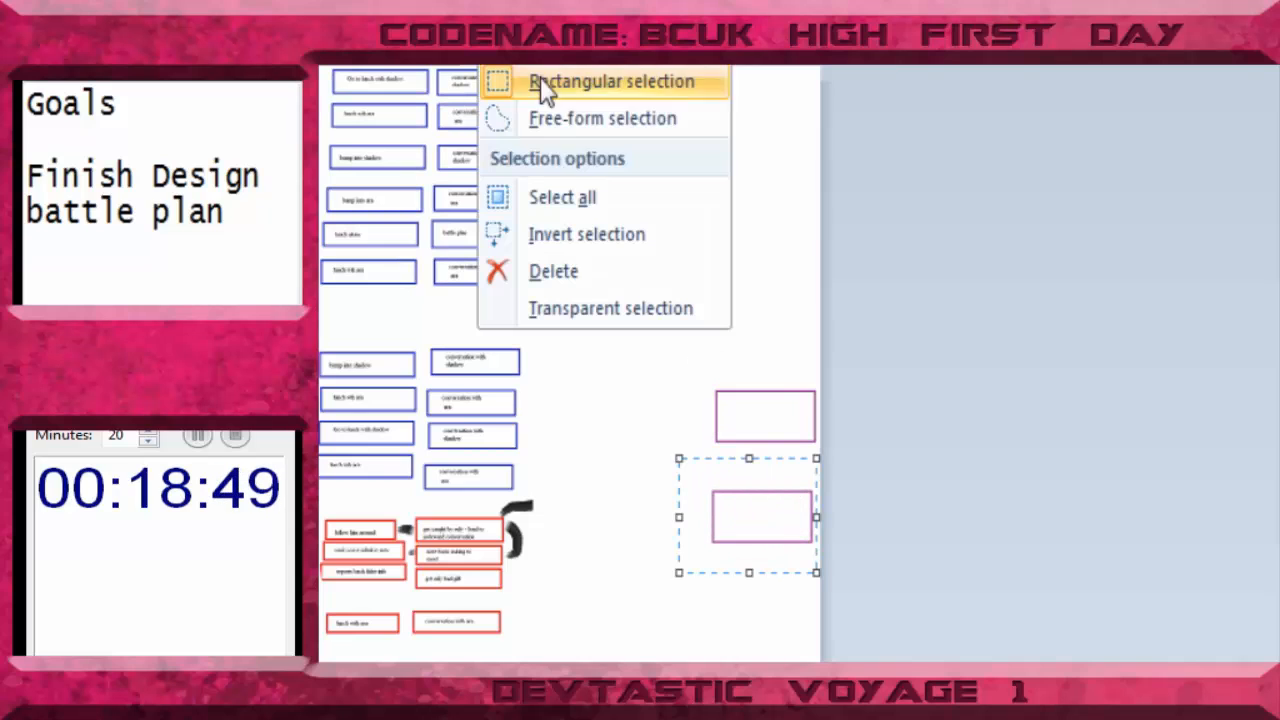
pyautogui.click(589, 308)
pyautogui.moveTo(729, 500)
pyautogui.mouseDown()
pyautogui.moveTo(743, 512)
pyautogui.moveTo(746, 491)
pyautogui.mouseUp()
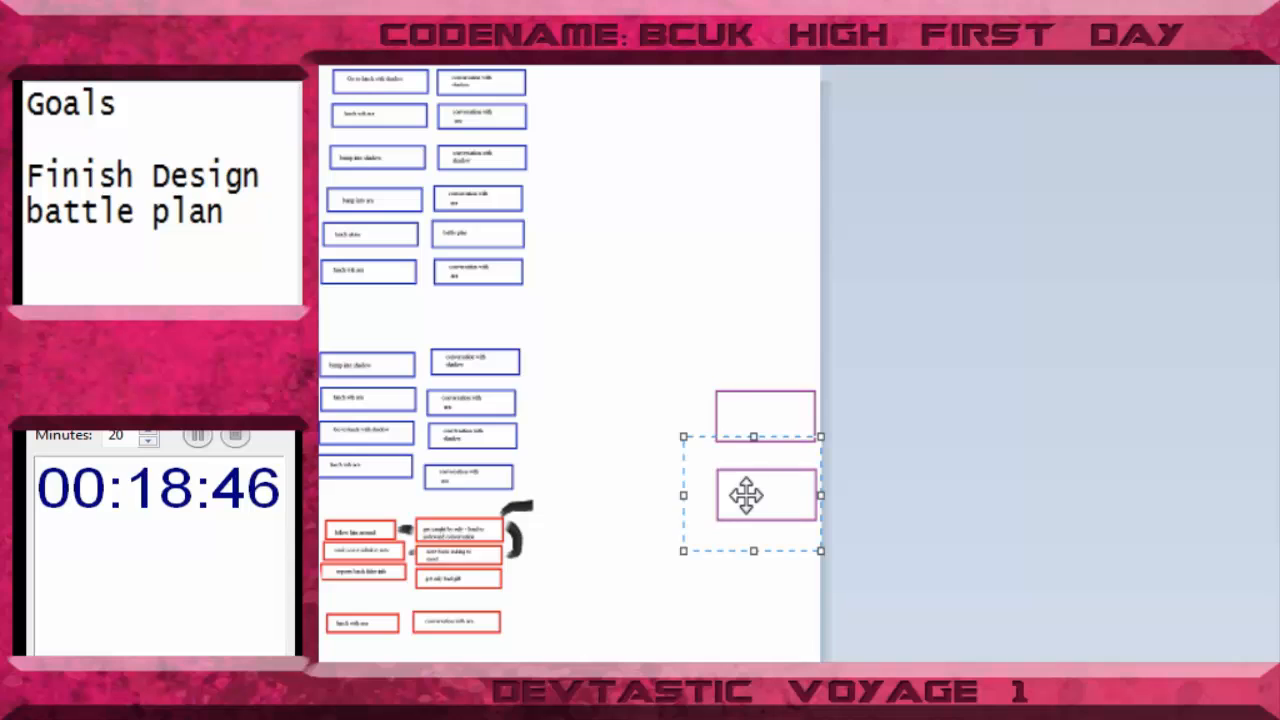
# - Paste two more copies of the purple rectangle, placing one above and one below the existing pair
pyautogui.hotkey('ctrl', 'v')
pyautogui.moveTo(395, 97); pyautogui.dragTo(760, 352)
pyautogui.hotkey('ctrl', 'v')
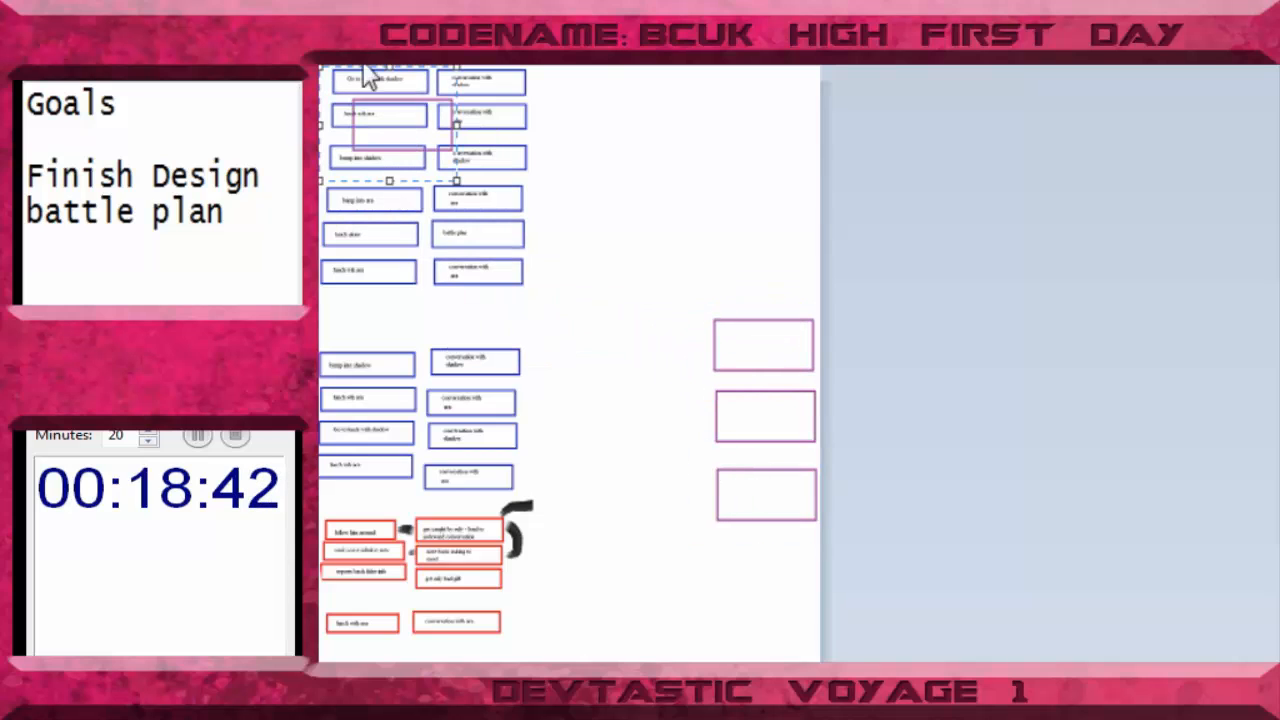
pyautogui.moveTo(363, 80); pyautogui.dragTo(803, 582)
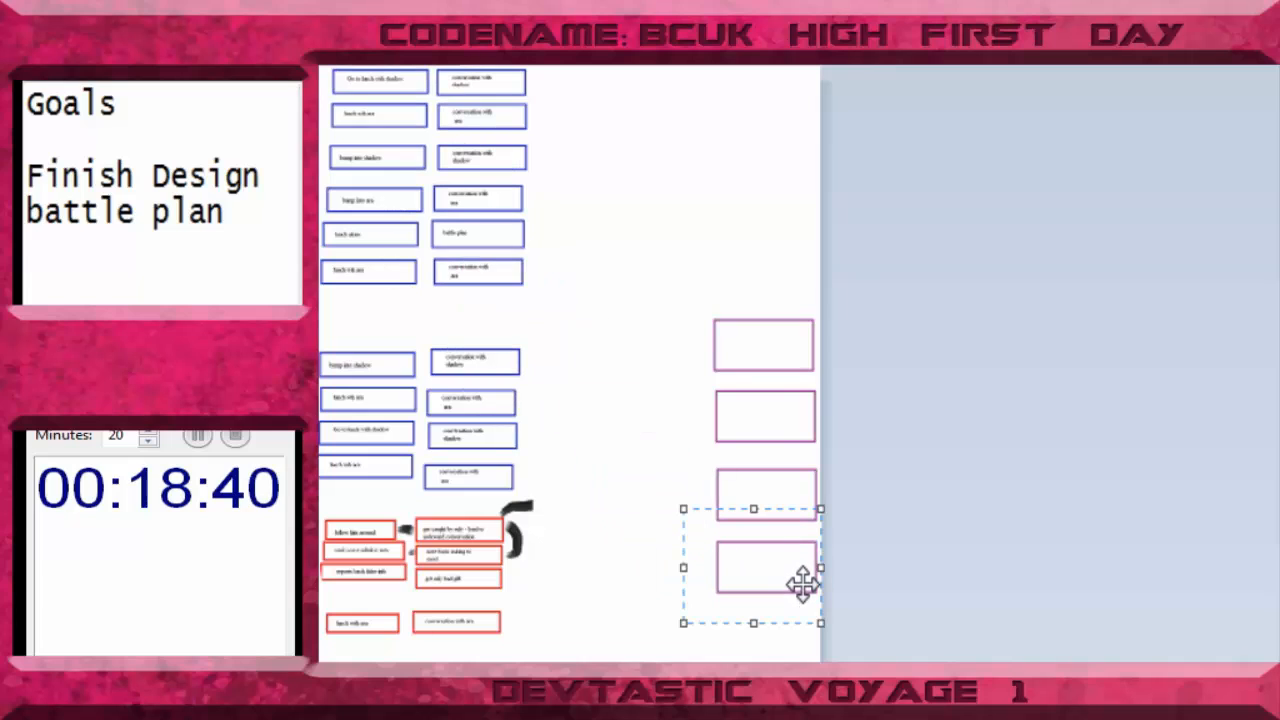
pyautogui.click(640, 382)
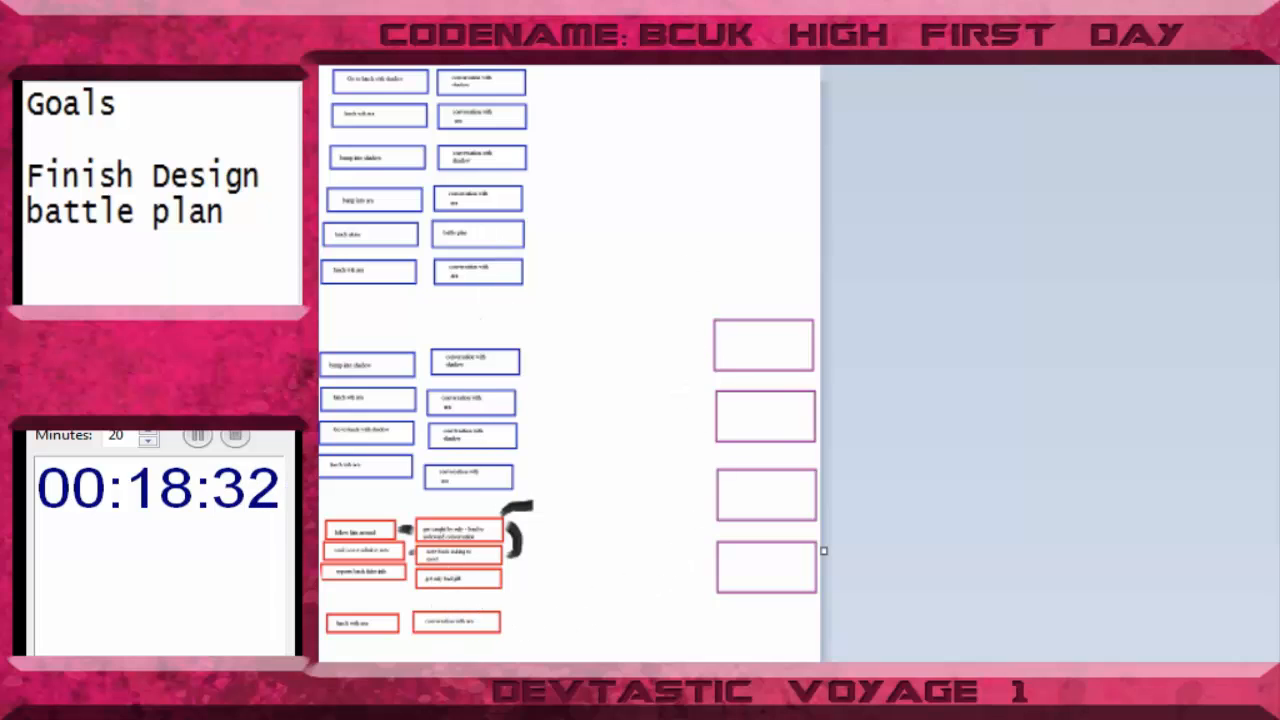
# - Label the first purple box "skip withsul" and the second one "skip with shadow"
pyautogui.click(740, 352)
pyautogui.write('skip without')
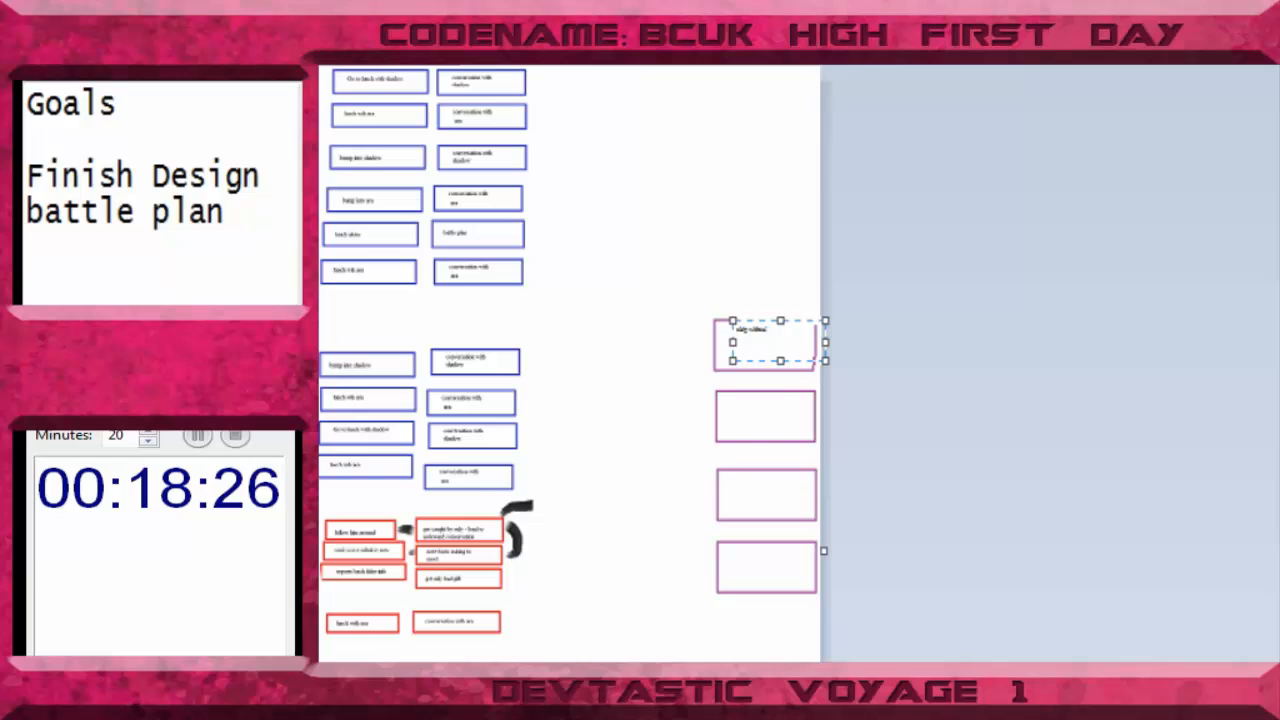
pyautogui.click(741, 414)
pyautogui.click(741, 414)
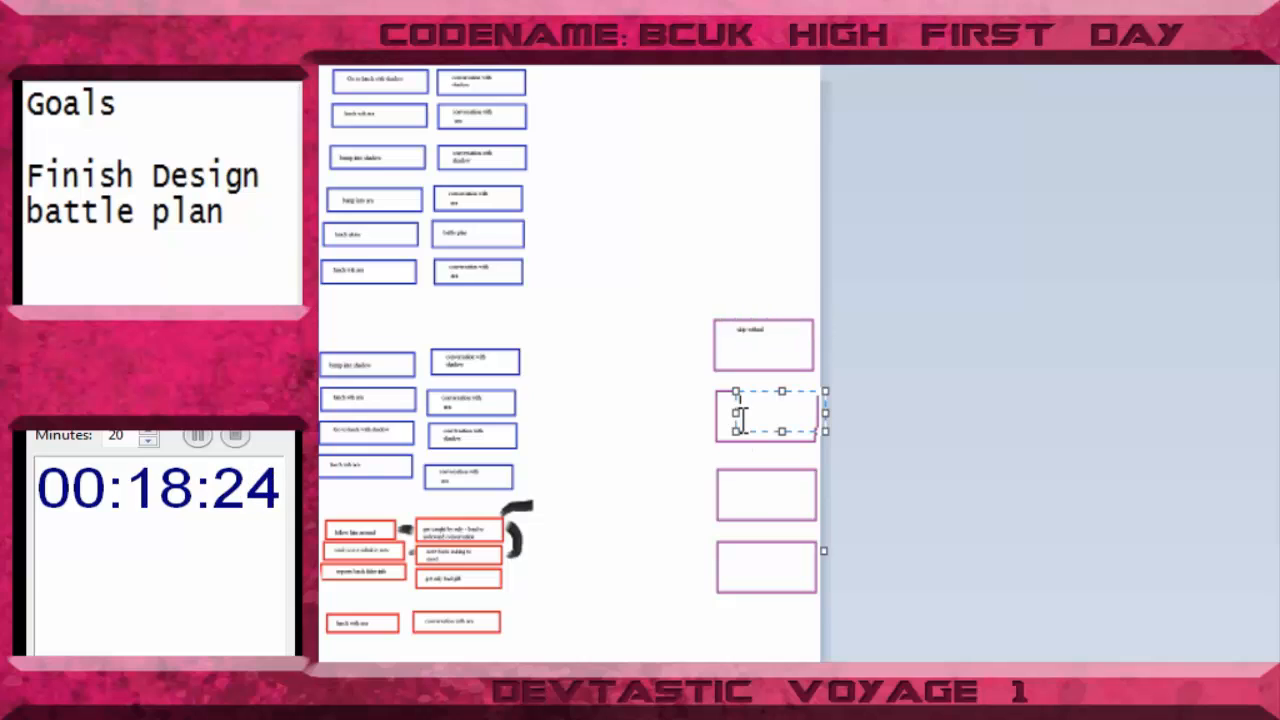
pyautogui.write('skip school')
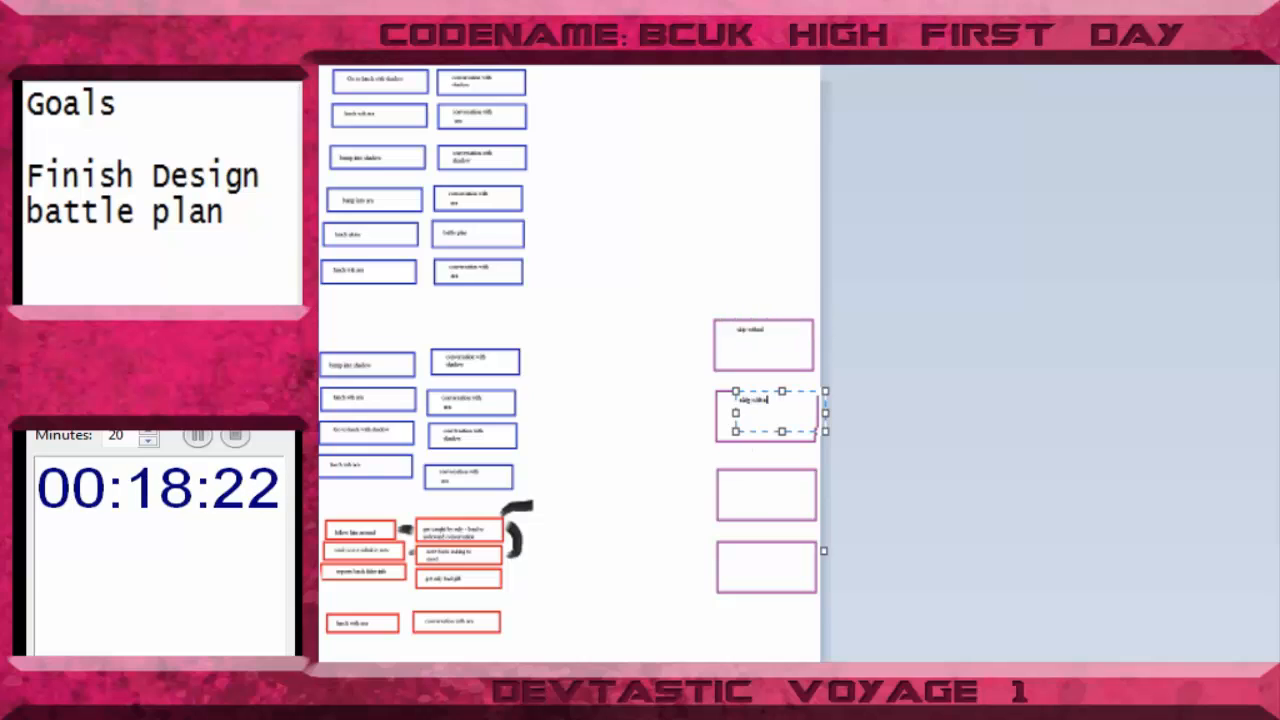
pyautogui.write('ow')
# - Label the third purple box "skip alone" and the fourth one "skip with ara"
pyautogui.click(737, 497)
pyautogui.click(737, 497)
pyautogui.write('sk')
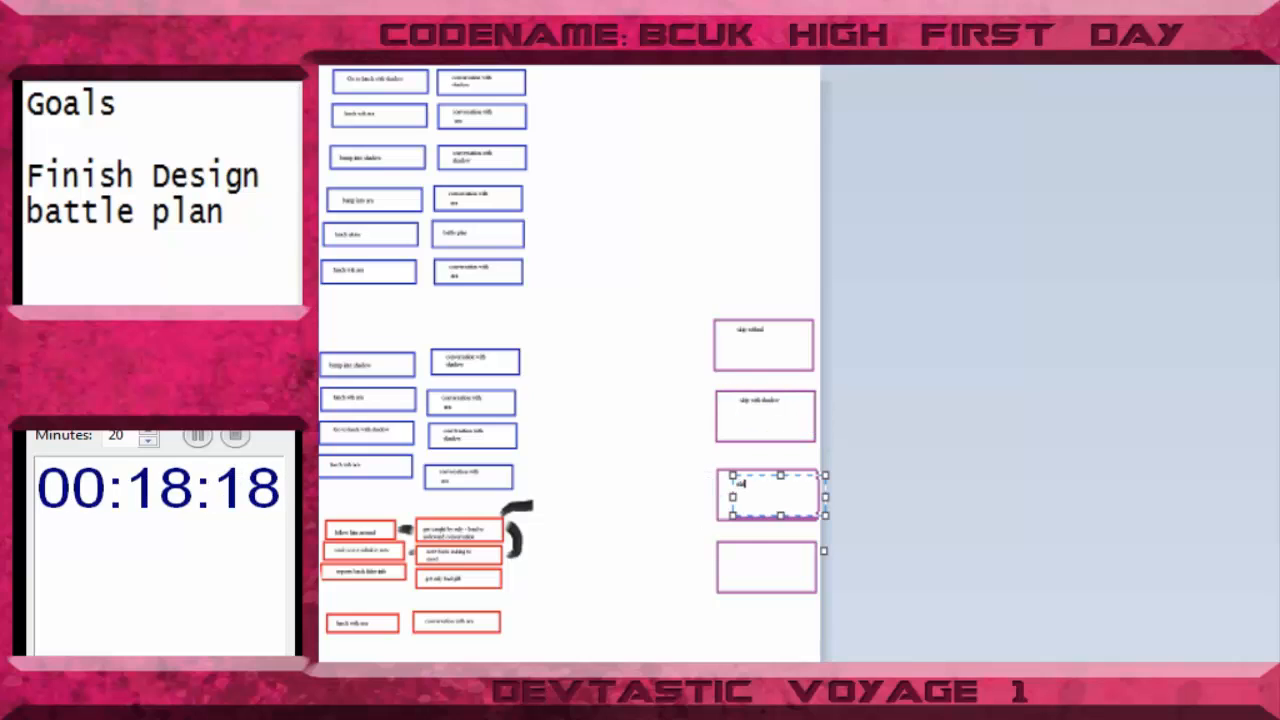
pyautogui.write('ip with ara')
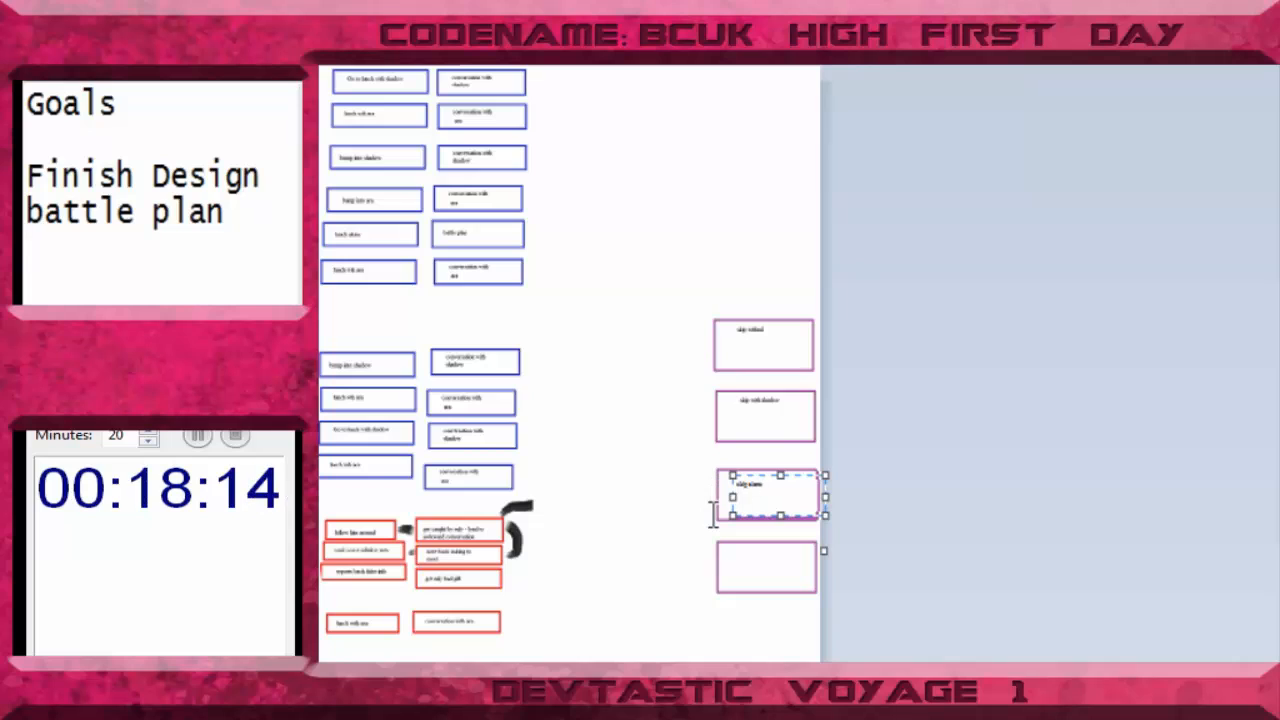
pyautogui.click(737, 572)
pyautogui.click(737, 572)
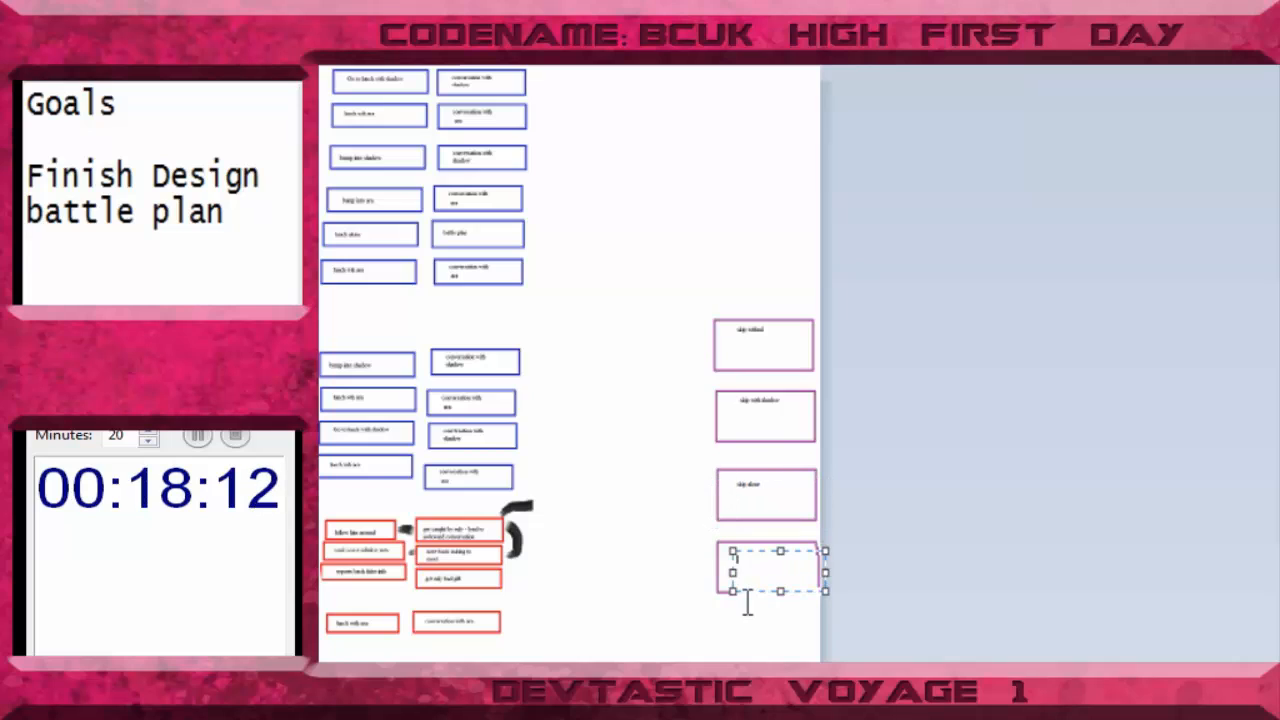
pyautogui.write('slip with ann')
pyautogui.press('Escape')
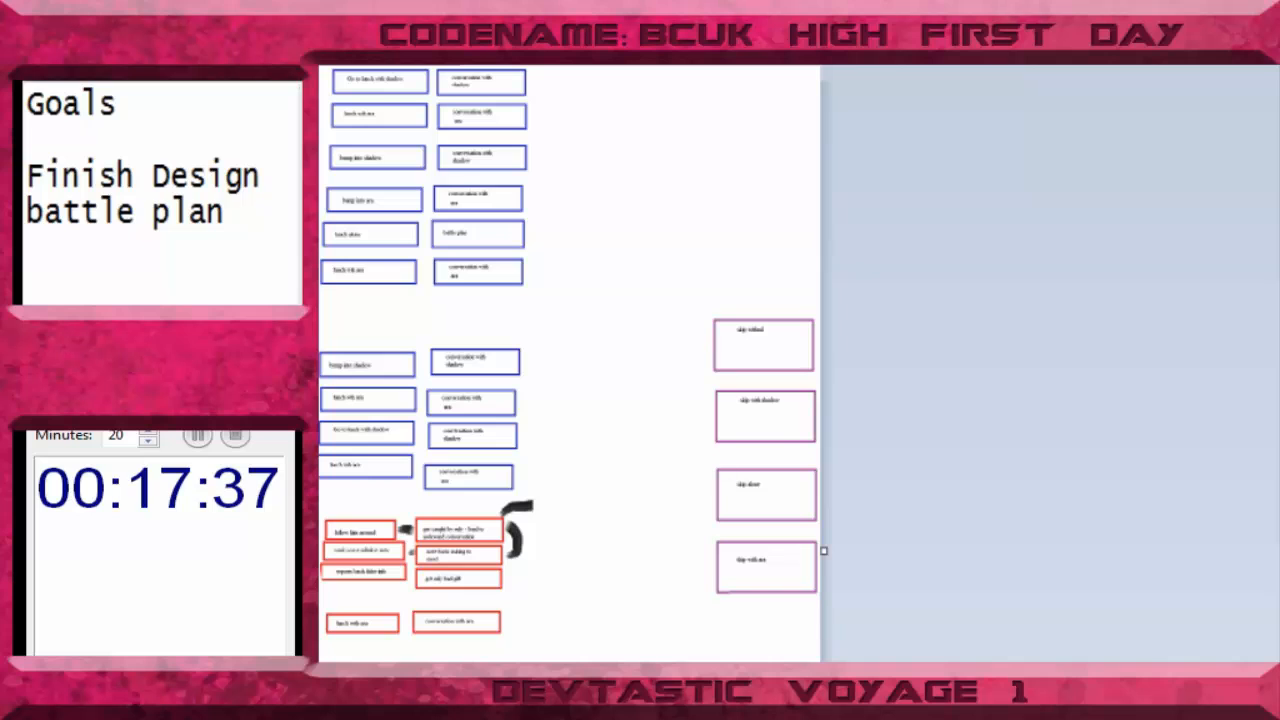
# - Draw an empty blue rectangle to the right of the first two conversation boxes and move it level with them
pyautogui.click(534, 194)
pyautogui.click(738, 243)
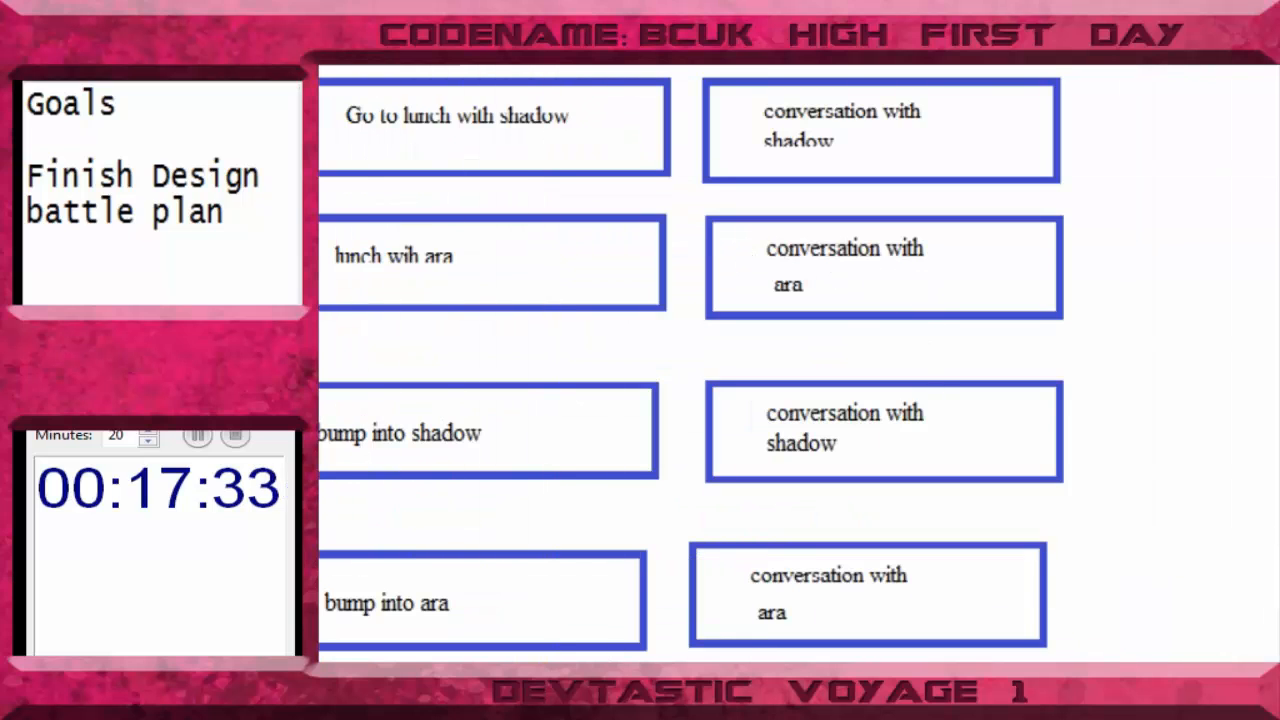
pyautogui.hscroll(3, 798, 363)
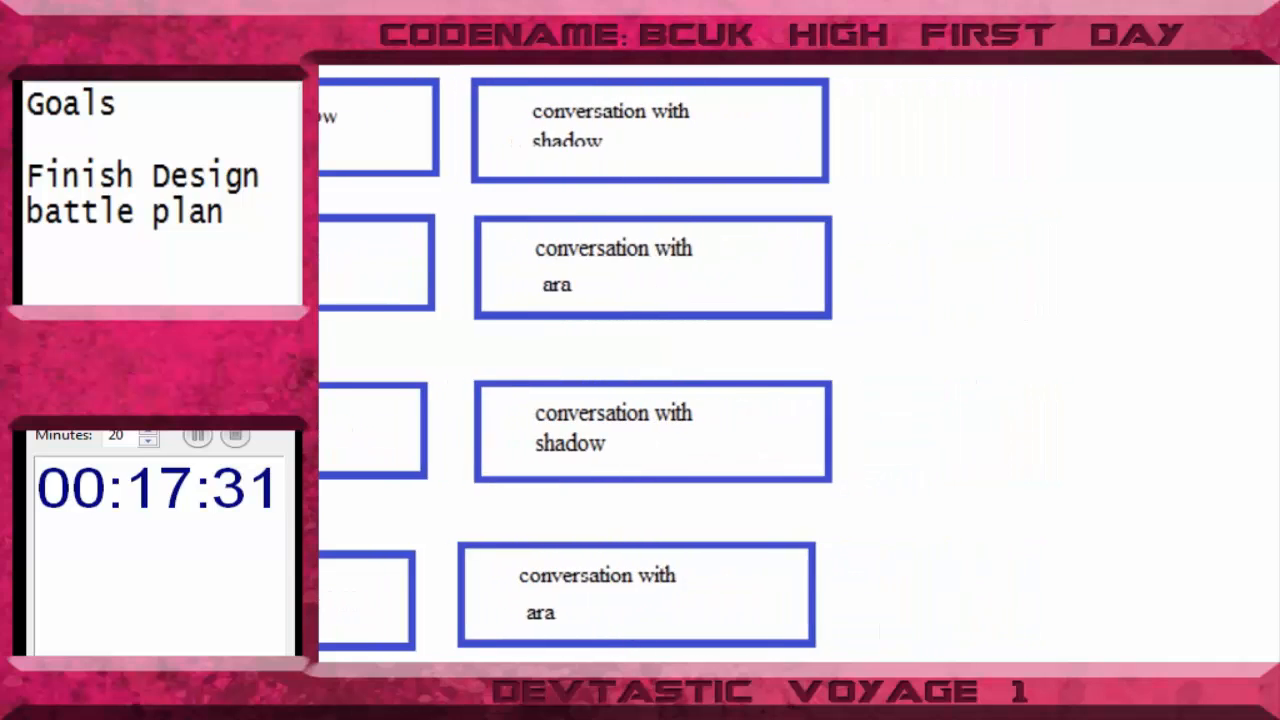
pyautogui.hscroll(-1, 798, 363)
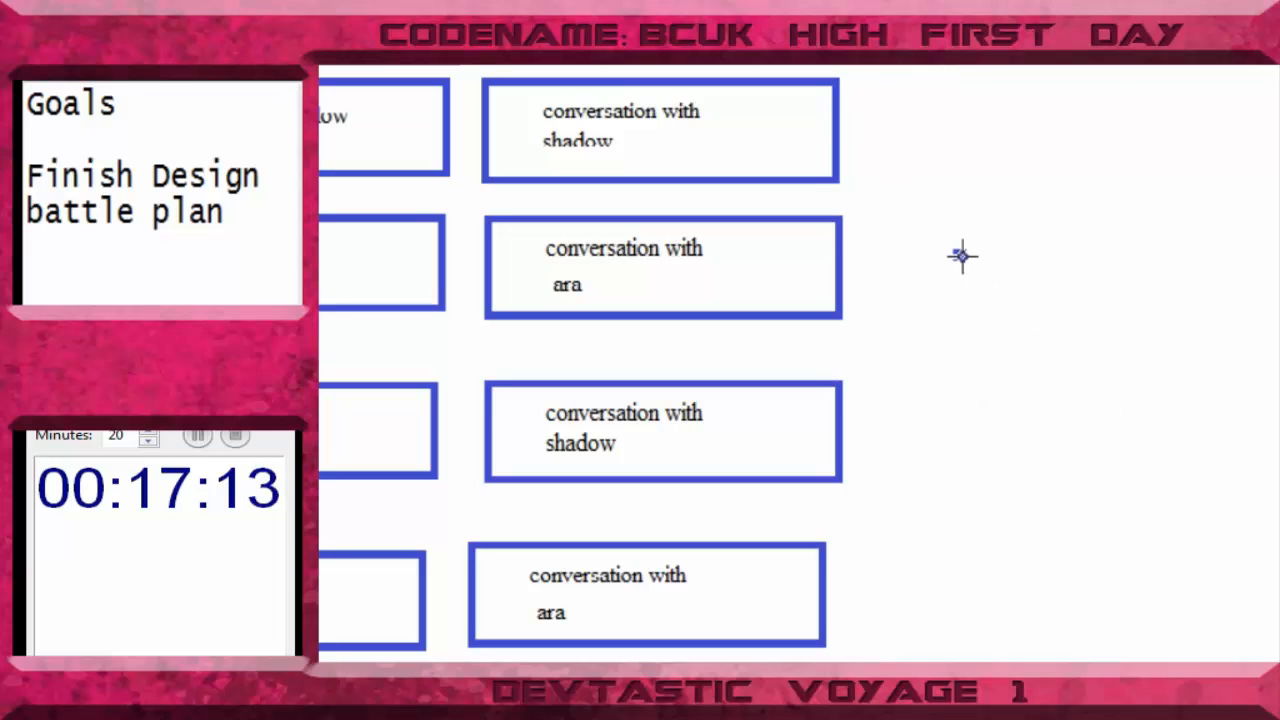
pyautogui.moveTo(955, 252); pyautogui.dragTo(1279, 420)
pyautogui.moveTo(1226, 317); pyautogui.dragTo(1149, 413)
pyautogui.moveTo(1143, 460); pyautogui.dragTo(1131, 277)
pyautogui.click(1180, 480)
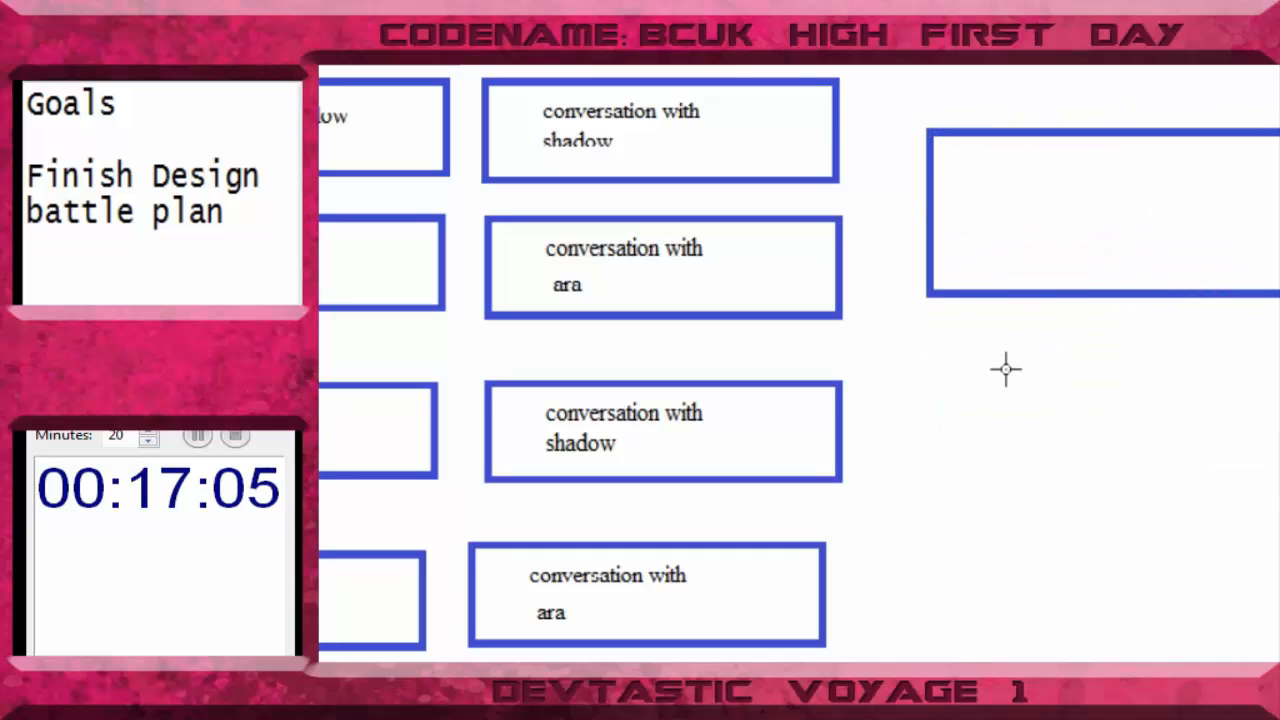
# - Draw two more empty blue rectangles in a column beneath the first empty blue one
pyautogui.moveTo(934, 394); pyautogui.dragTo(1278, 556)
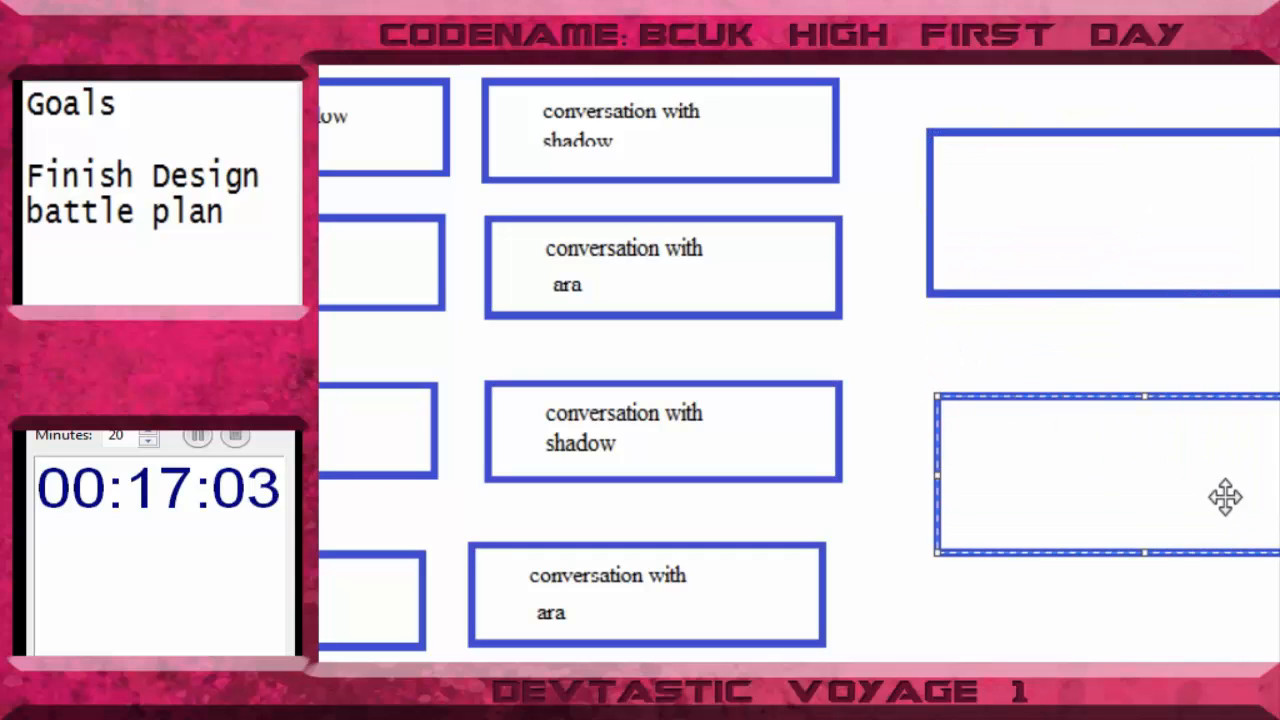
pyautogui.moveTo(1226, 497); pyautogui.dragTo(1219, 471)
pyautogui.click(1237, 598)
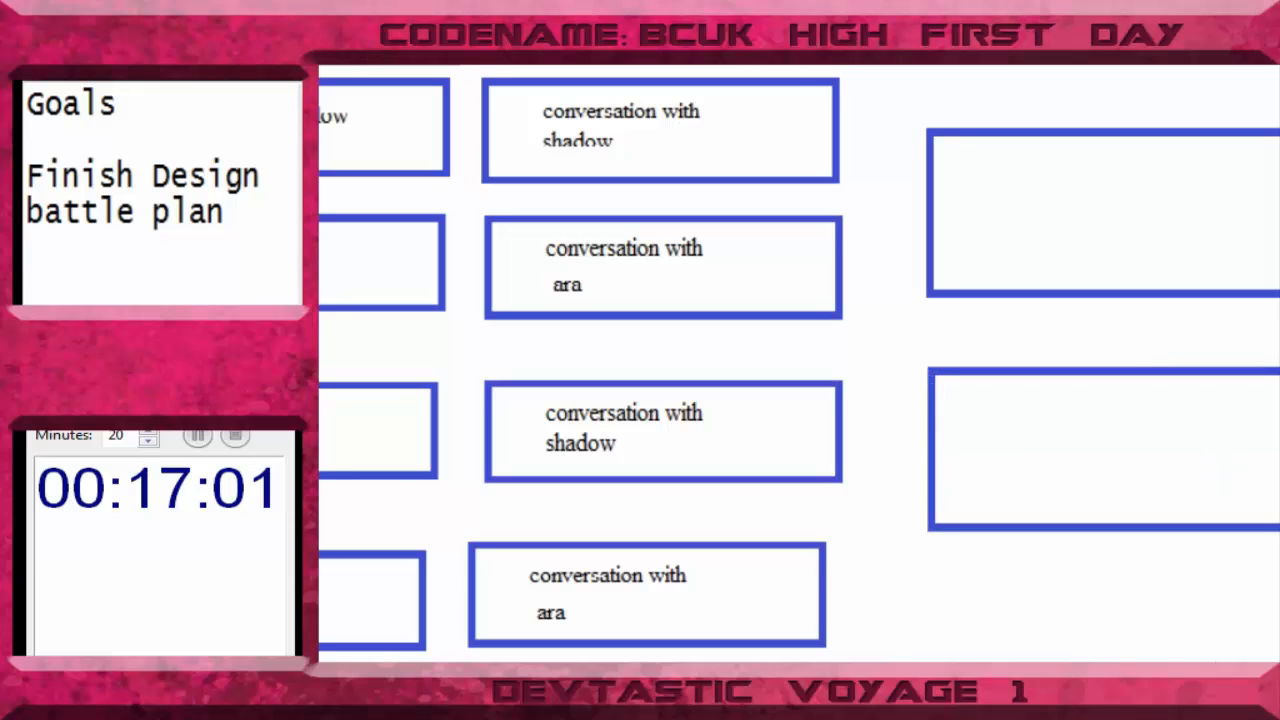
pyautogui.moveTo(938, 601)
pyautogui.mouseDown()
pyautogui.moveTo(1279, 663)
pyautogui.moveTo(1228, 708)
pyautogui.moveTo(1228, 647)
pyautogui.moveTo(1222, 658)
pyautogui.mouseUp()
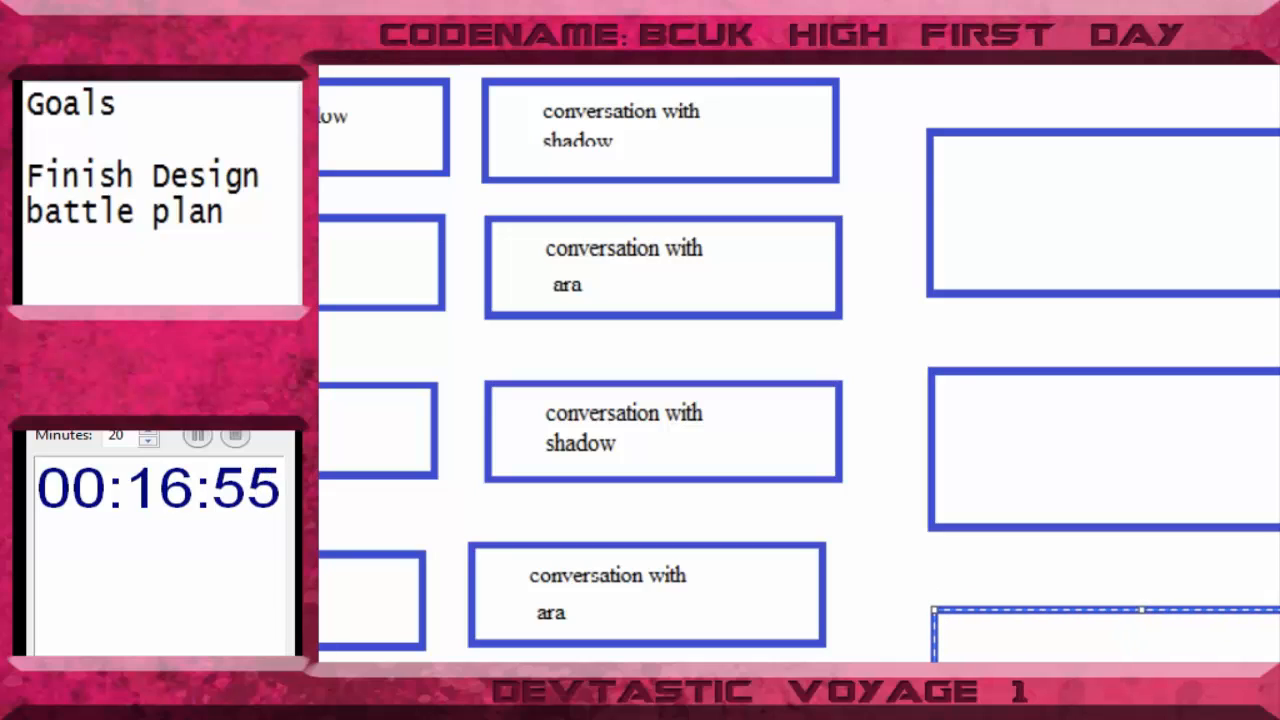
pyautogui.press('Escape')
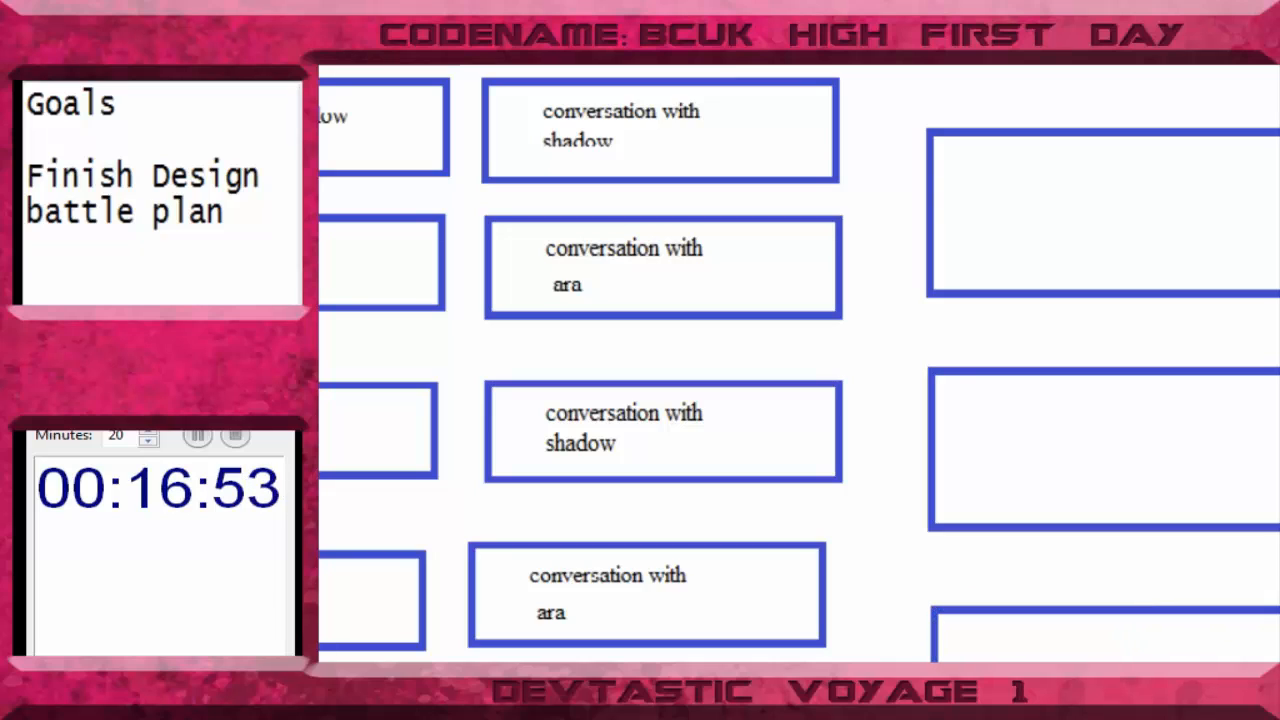
pyautogui.scroll(-5, 800, 363)
pyautogui.scroll(3, 800, 363)
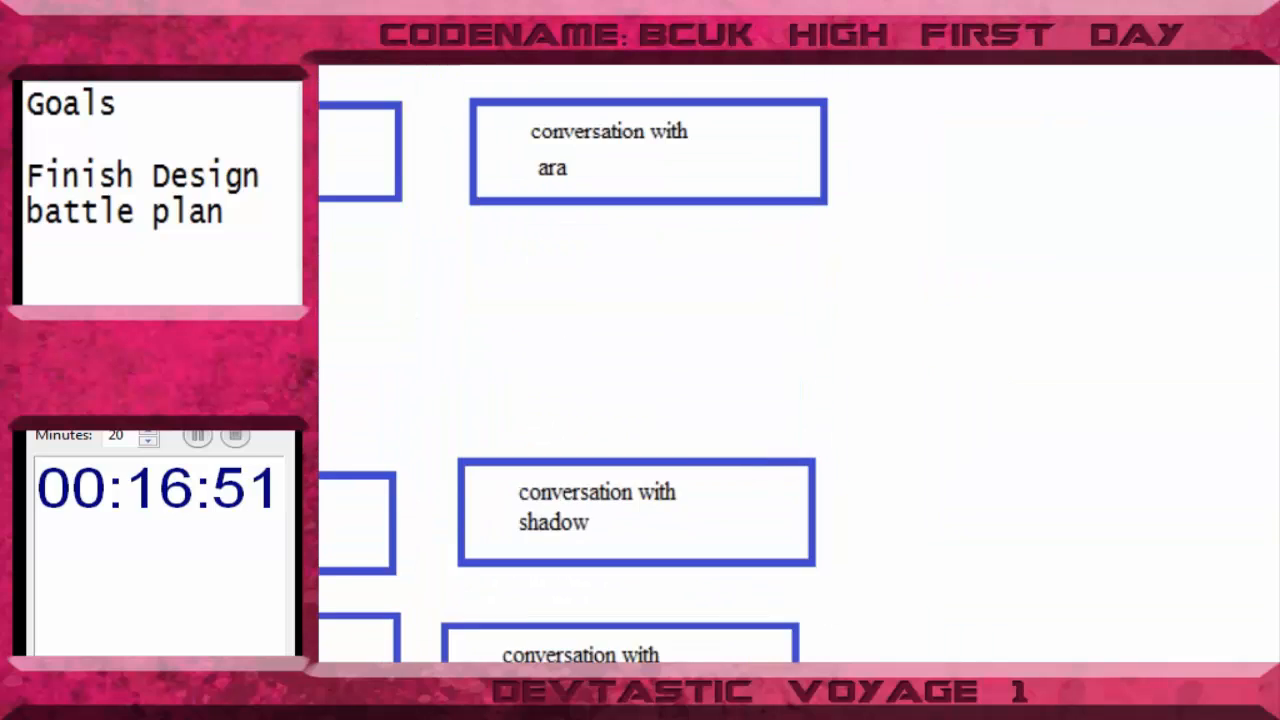
pyautogui.scroll(2, 782, 448)
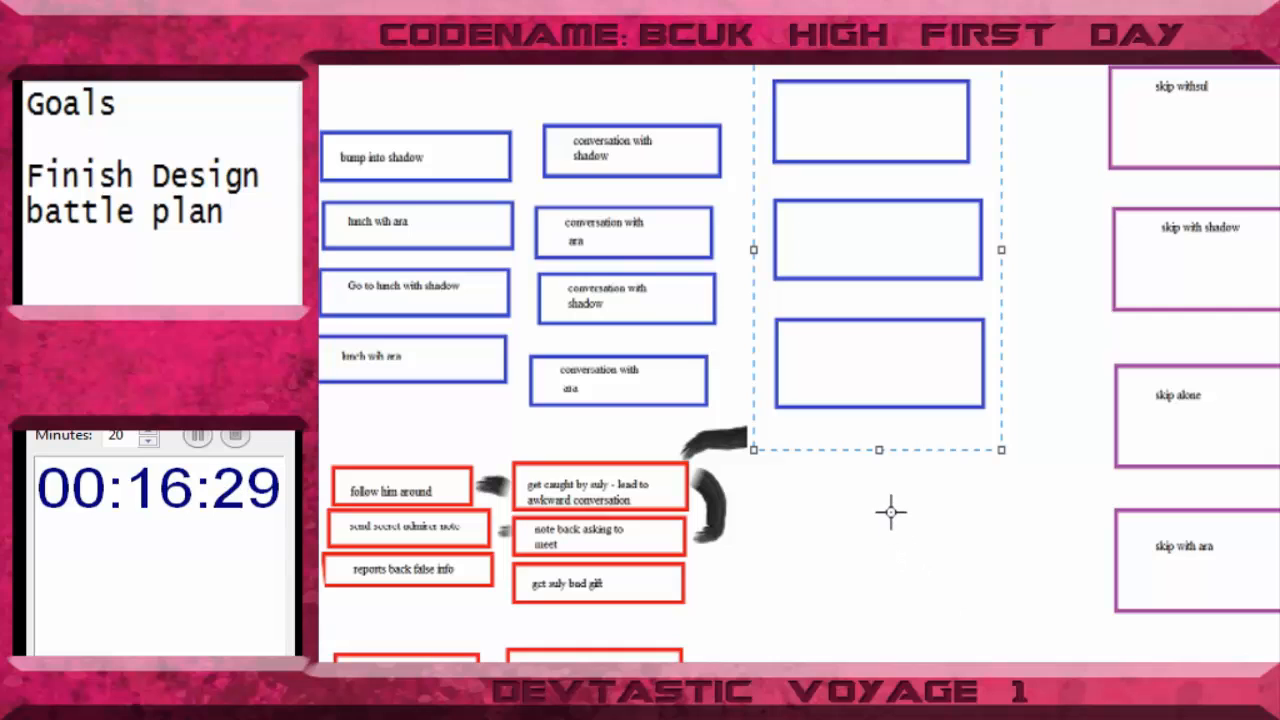
pyautogui.scroll(-4, 890, 512)
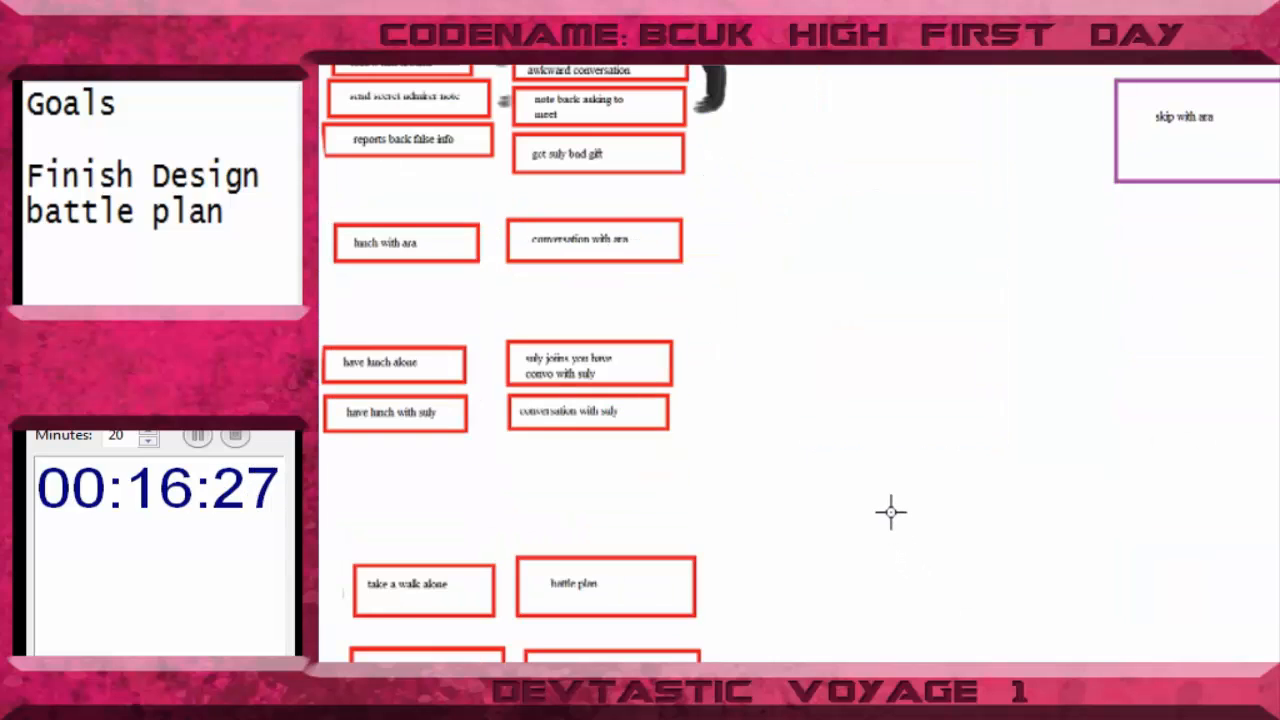
pyautogui.scroll(8, 890, 512)
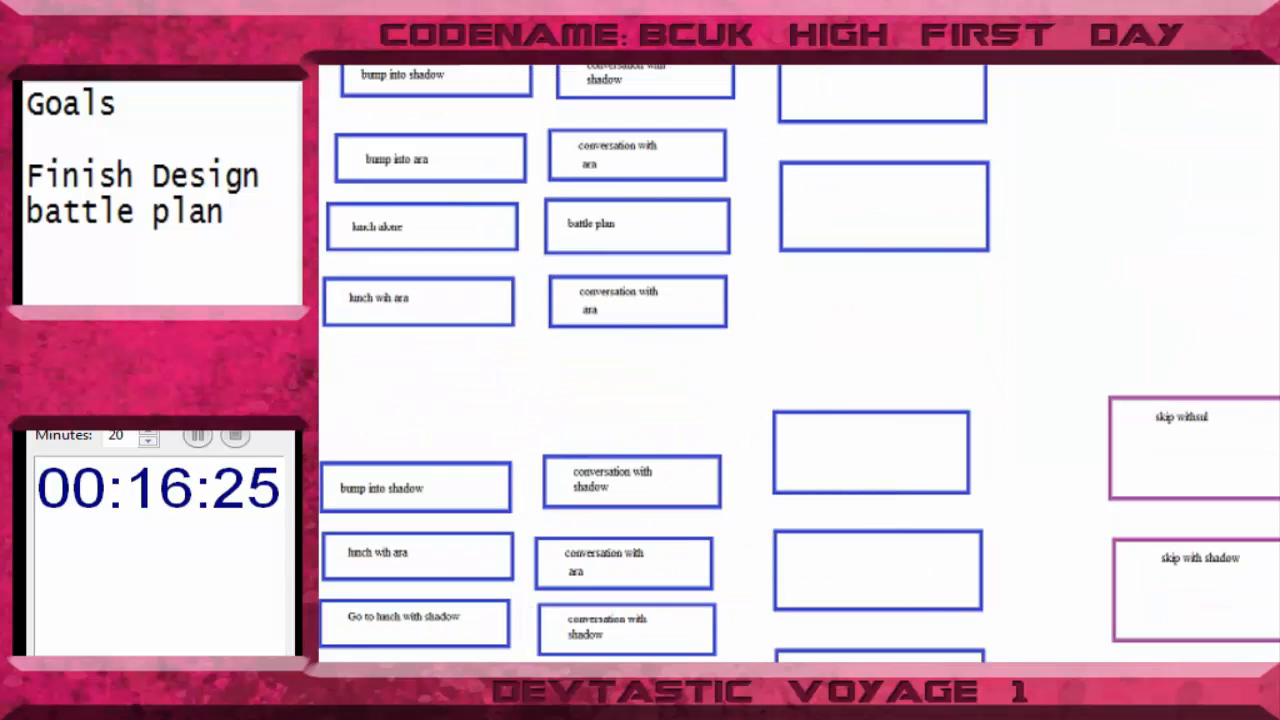
pyautogui.scroll(-5, 890, 512)
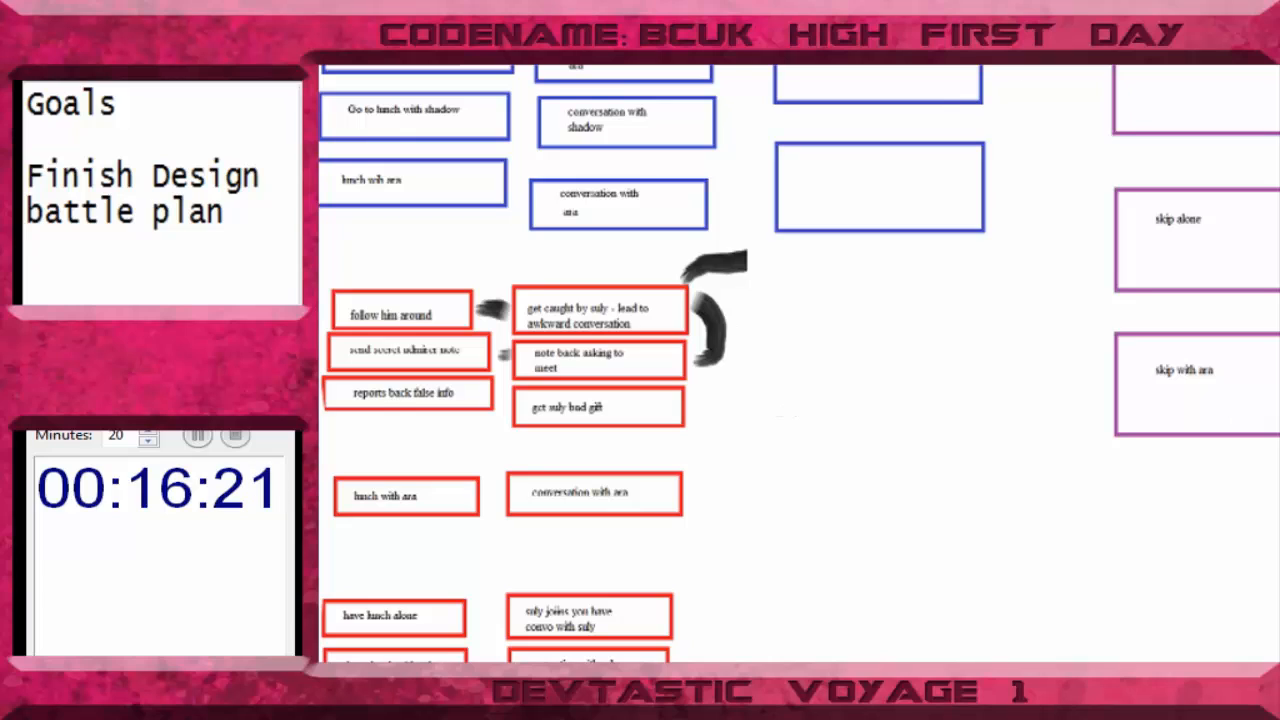
pyautogui.moveTo(953, 357); pyautogui.dragTo(951, 359)
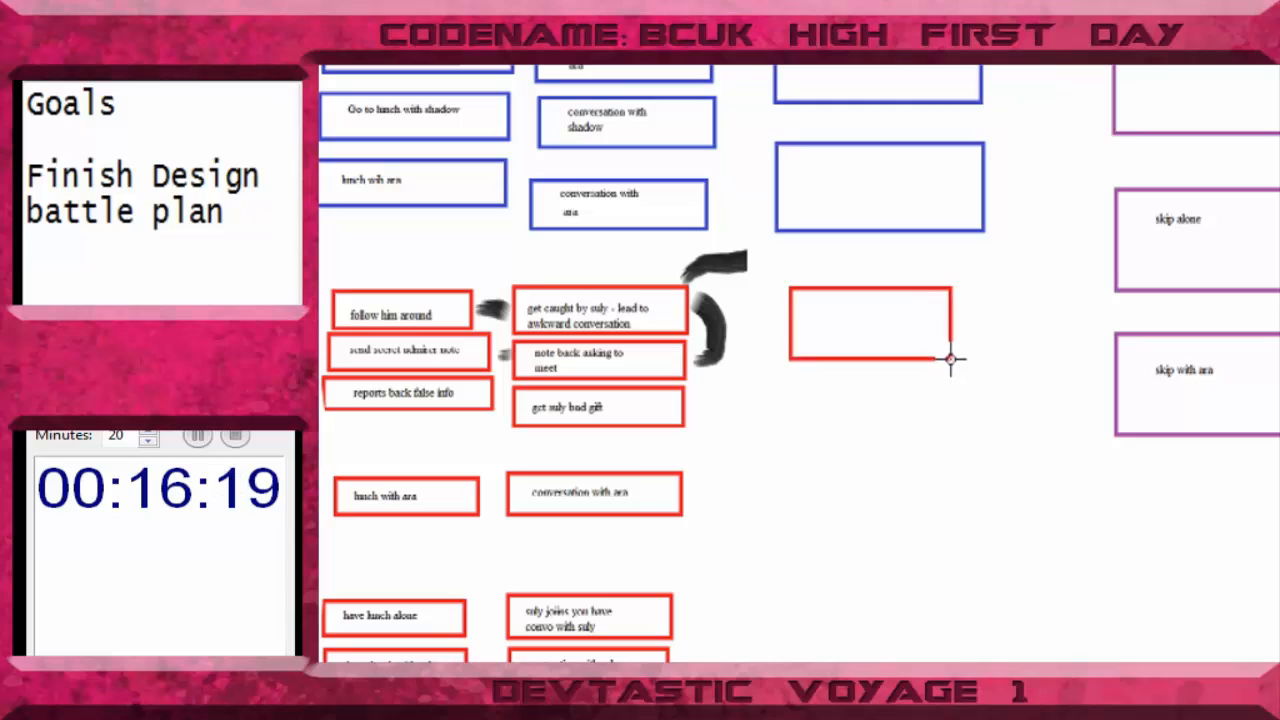
pyautogui.click(912, 428)
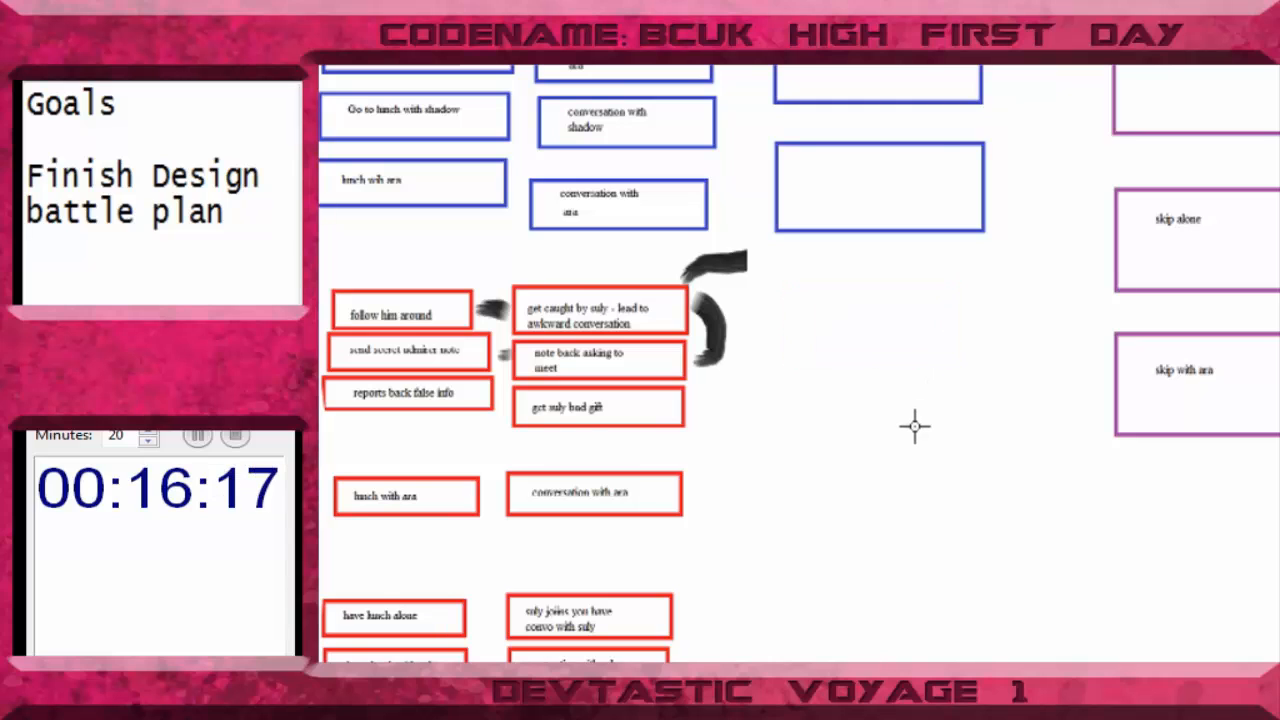
pyautogui.scroll(5, 914, 428)
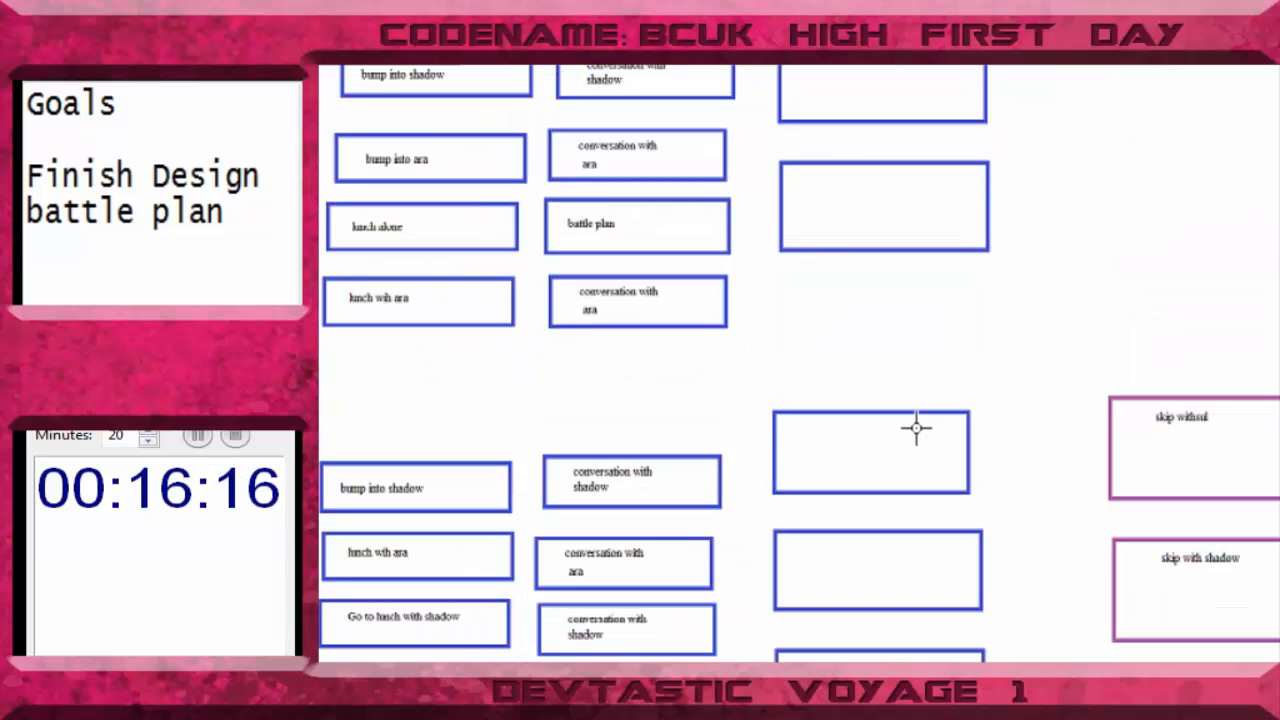
pyautogui.scroll(-3, 918, 428)
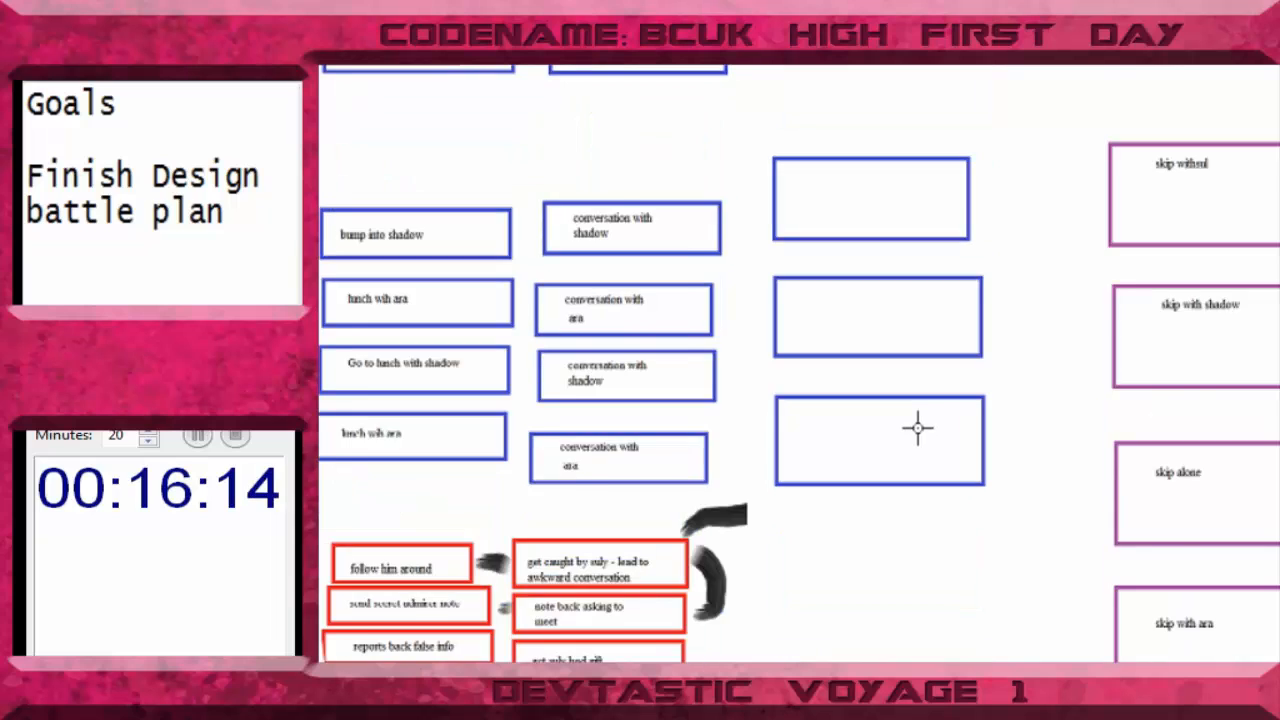
pyautogui.scroll(-3, 918, 428)
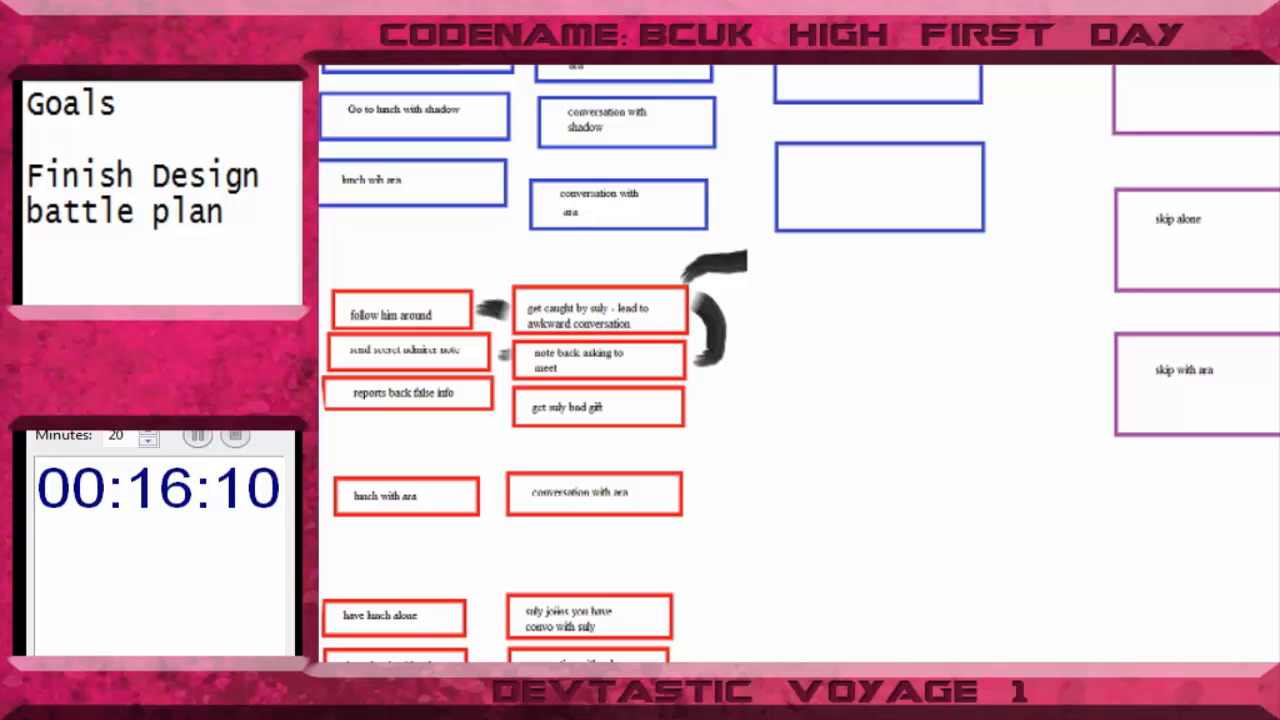
pyautogui.click(535, 31)
pyautogui.click(690, 313)
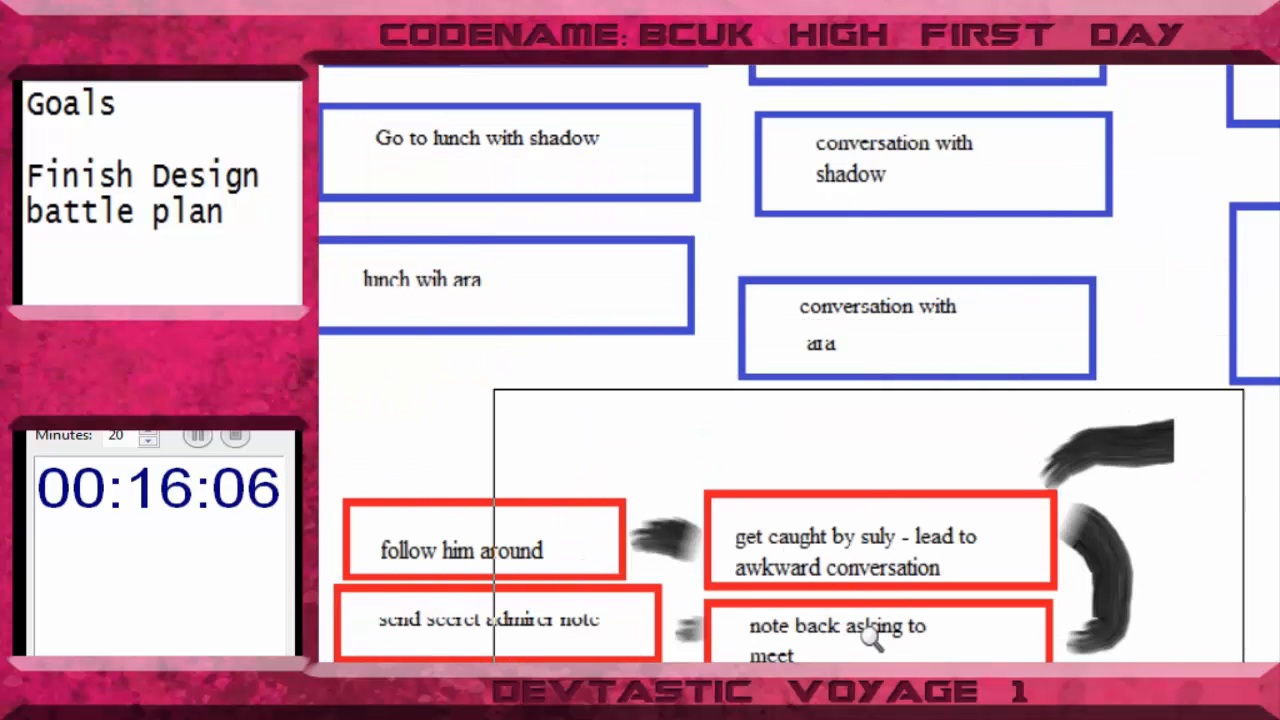
pyautogui.rightClick(1186, 623)
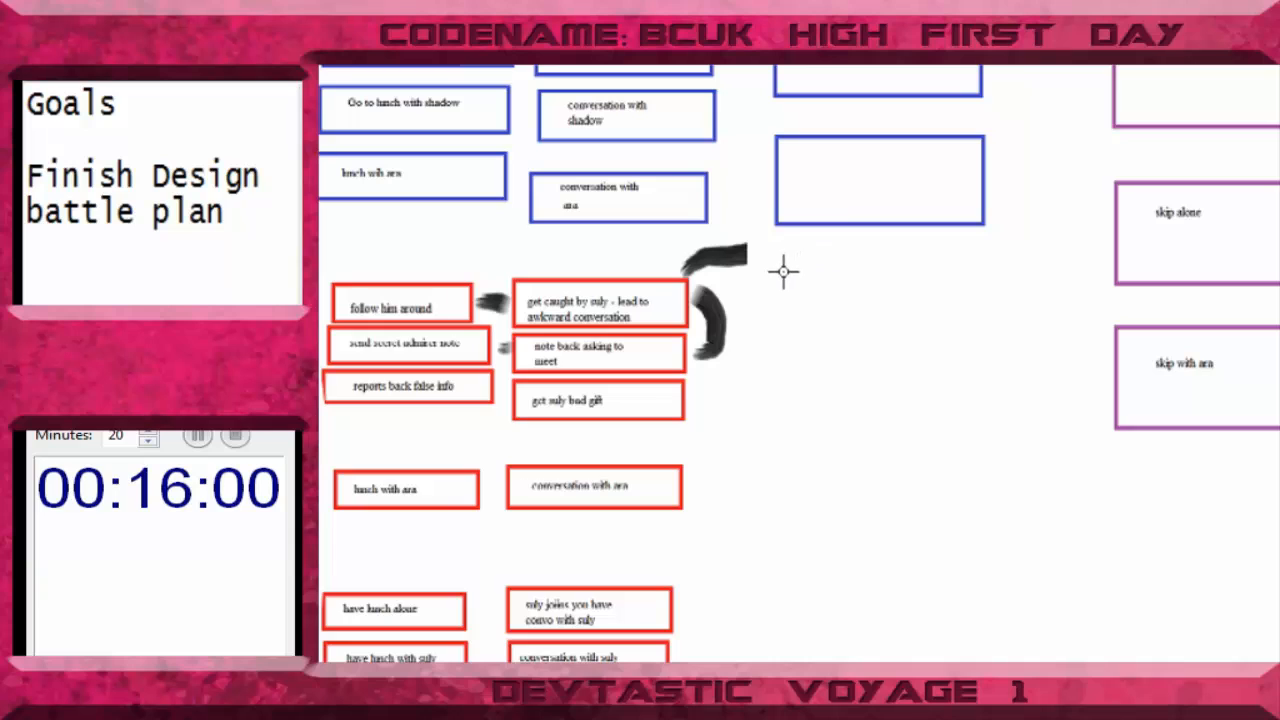
# - Draw three empty red rectangles in a column to the right of the upper red outcome boxes, beneath the blue ones
pyautogui.moveTo(788, 274); pyautogui.dragTo(995, 362)
pyautogui.moveTo(945, 344); pyautogui.dragTo(937, 334)
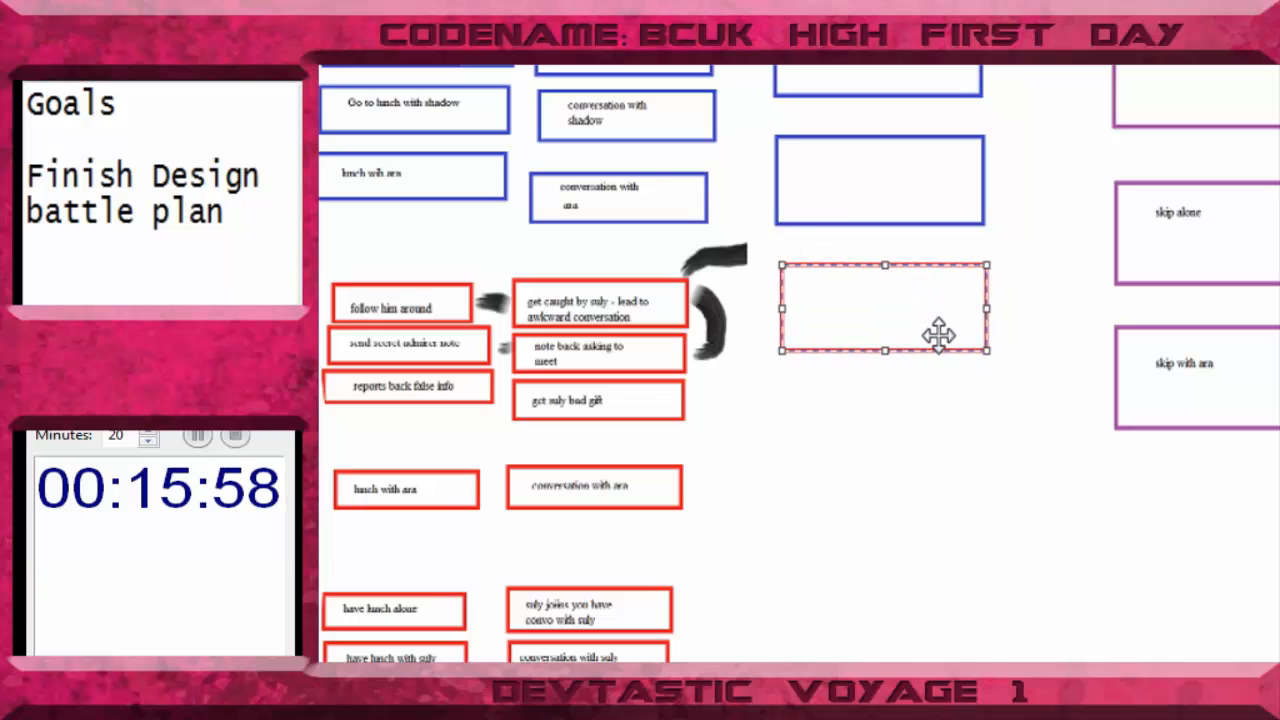
pyautogui.click(940, 460)
pyautogui.moveTo(792, 382); pyautogui.dragTo(995, 464)
pyautogui.click(906, 590)
pyautogui.moveTo(782, 498); pyautogui.dragTo(1000, 597)
pyautogui.moveTo(899, 556); pyautogui.dragTo(904, 554)
pyautogui.click(1030, 560)
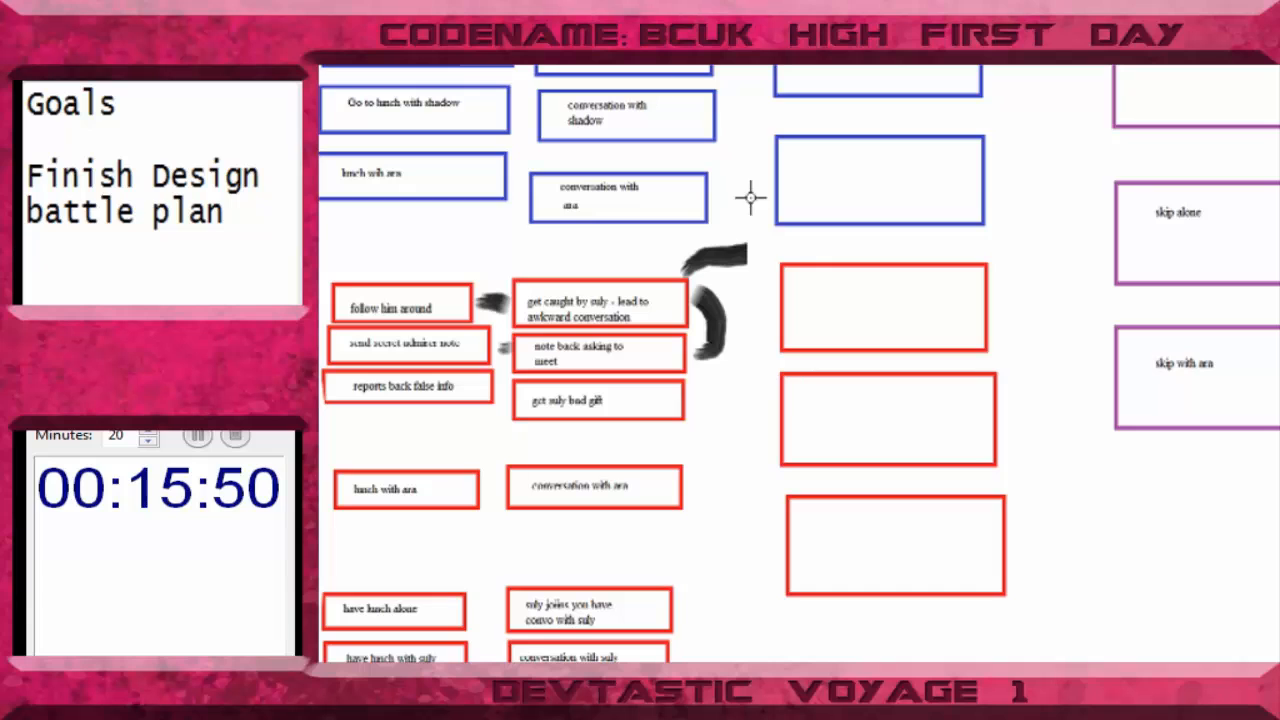
# - Duplicate the column of three red rectangles and place the copy lower down, beside the red "battle plan" row
pyautogui.moveTo(765, 255); pyautogui.dragTo(1024, 638)
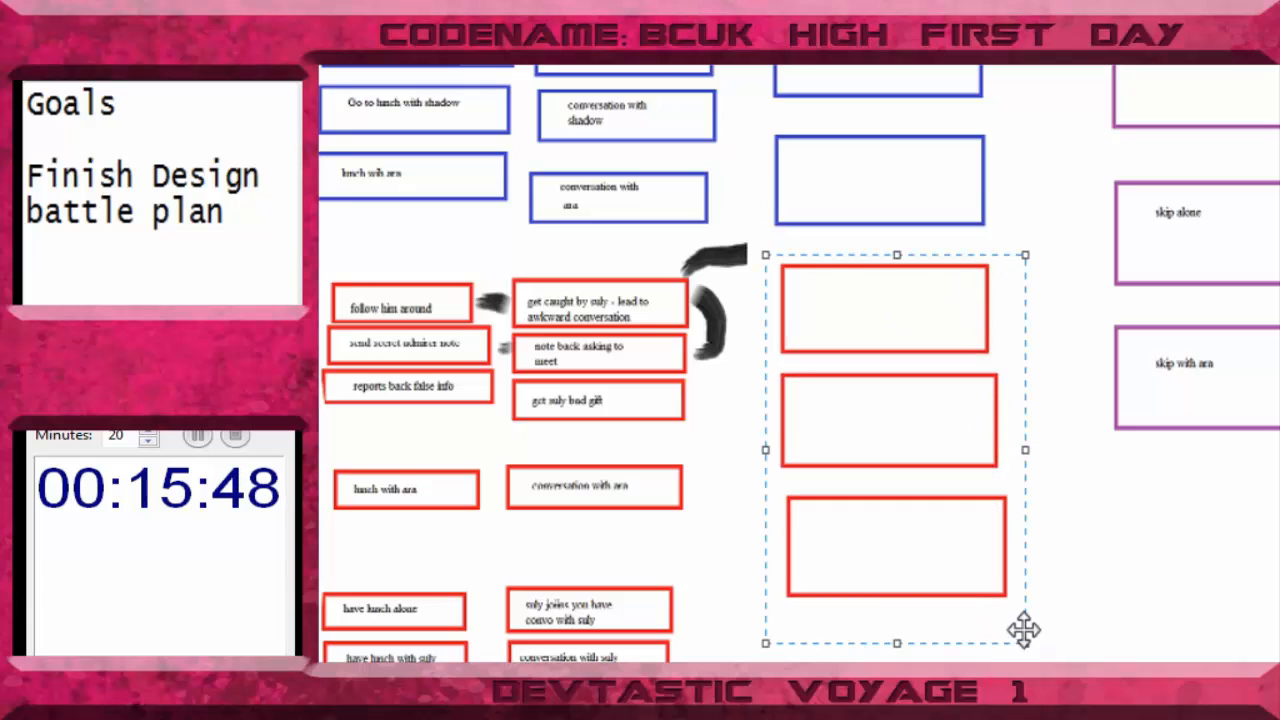
pyautogui.hotkey('ctrl', 'c')
pyautogui.hotkey('ctrl', 'v')
pyautogui.moveTo(508, 274); pyautogui.dragTo(930, 715)
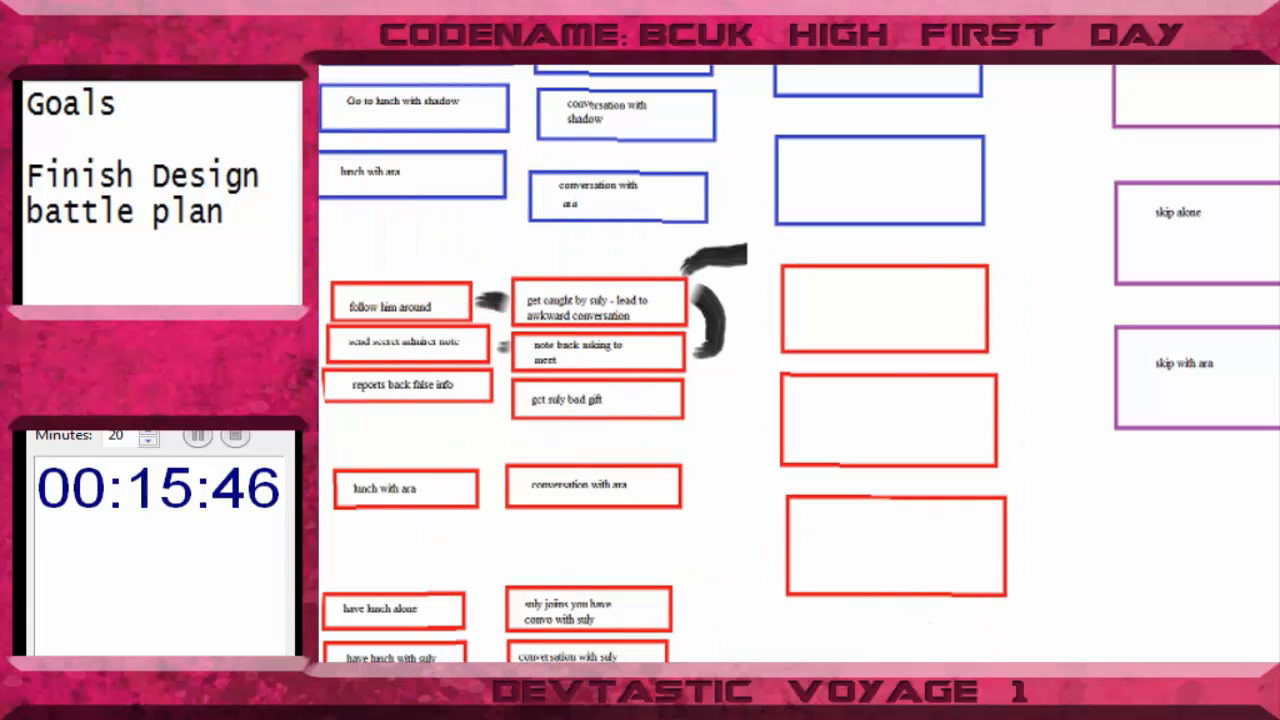
pyautogui.scroll(-3, 900, 560)
pyautogui.moveTo(900, 560); pyautogui.dragTo(889, 616)
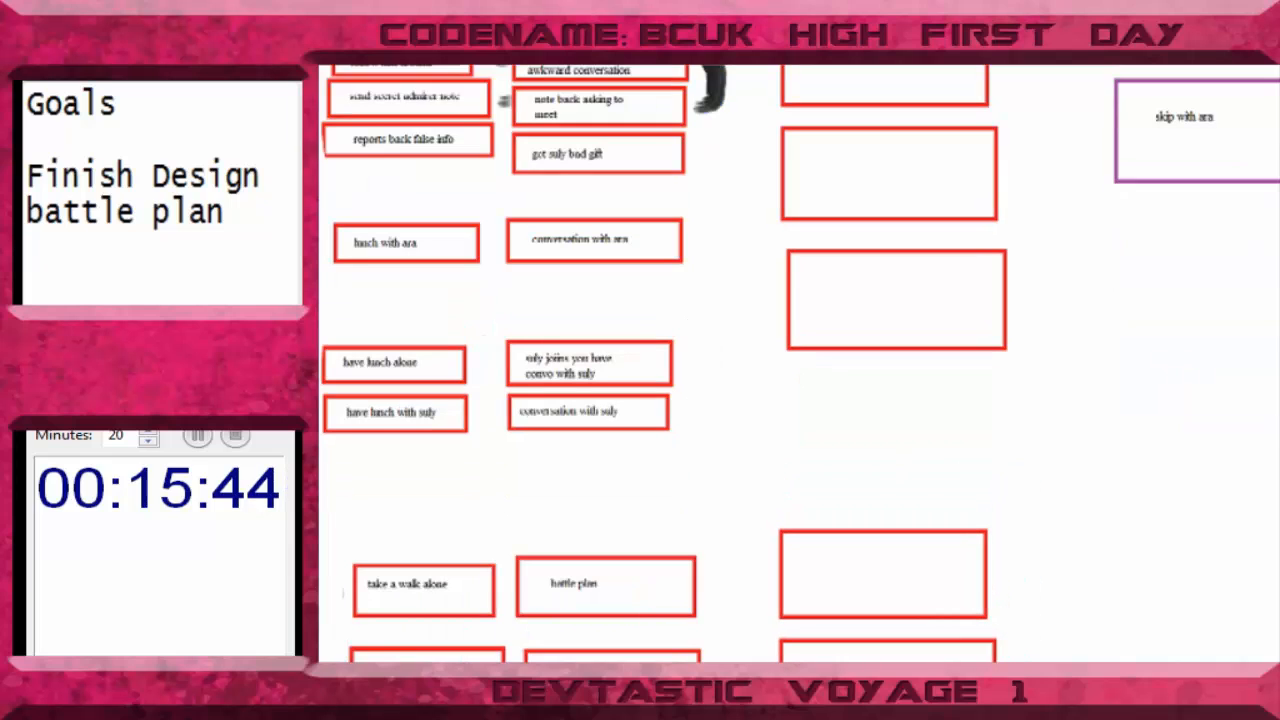
# - Delete the four labelled purple skip boxes
pyautogui.scroll(10, 889, 616)
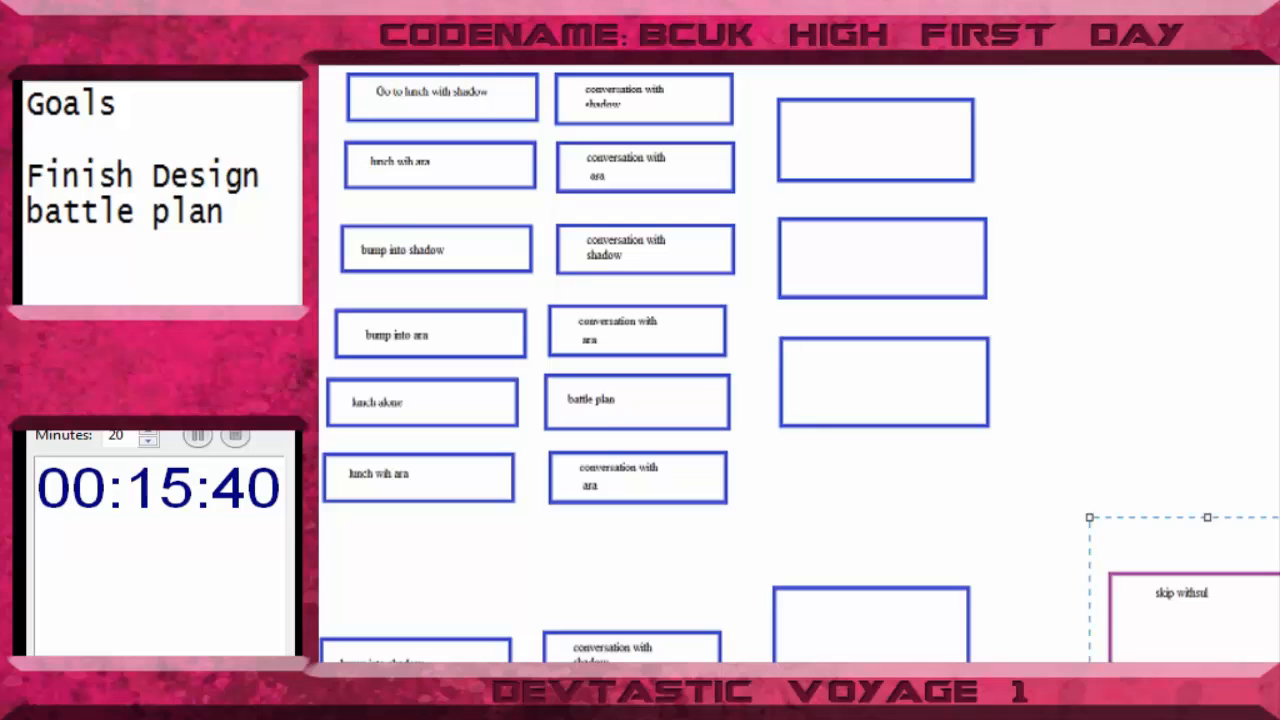
pyautogui.scroll(-5, 1091, 517)
pyautogui.moveTo(1279, 661)
pyautogui.mouseDown()
pyautogui.moveTo(1143, 335)
pyautogui.moveTo(1078, 50)
pyautogui.mouseUp()
pyautogui.press('Delete')
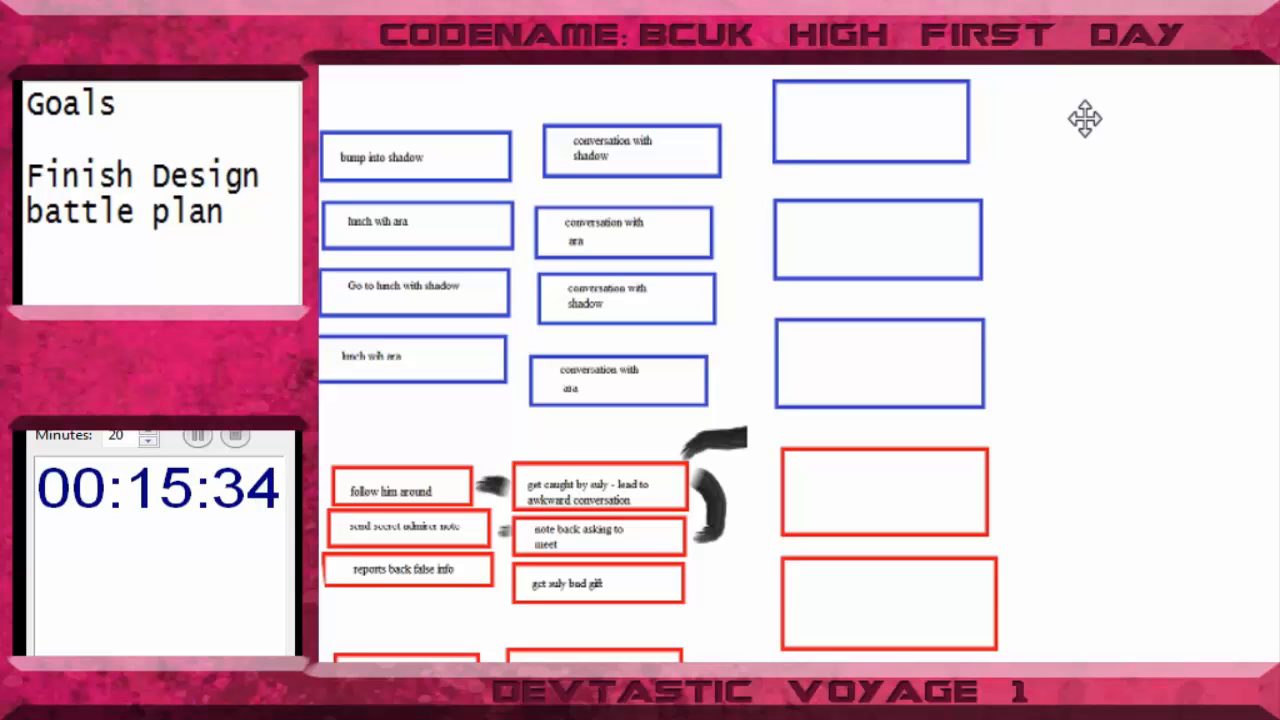
# - Draw an empty purple rectangle to the right of the upper column of empty blue boxes, level with the middle one
pyautogui.scroll(4, 1037, 321)
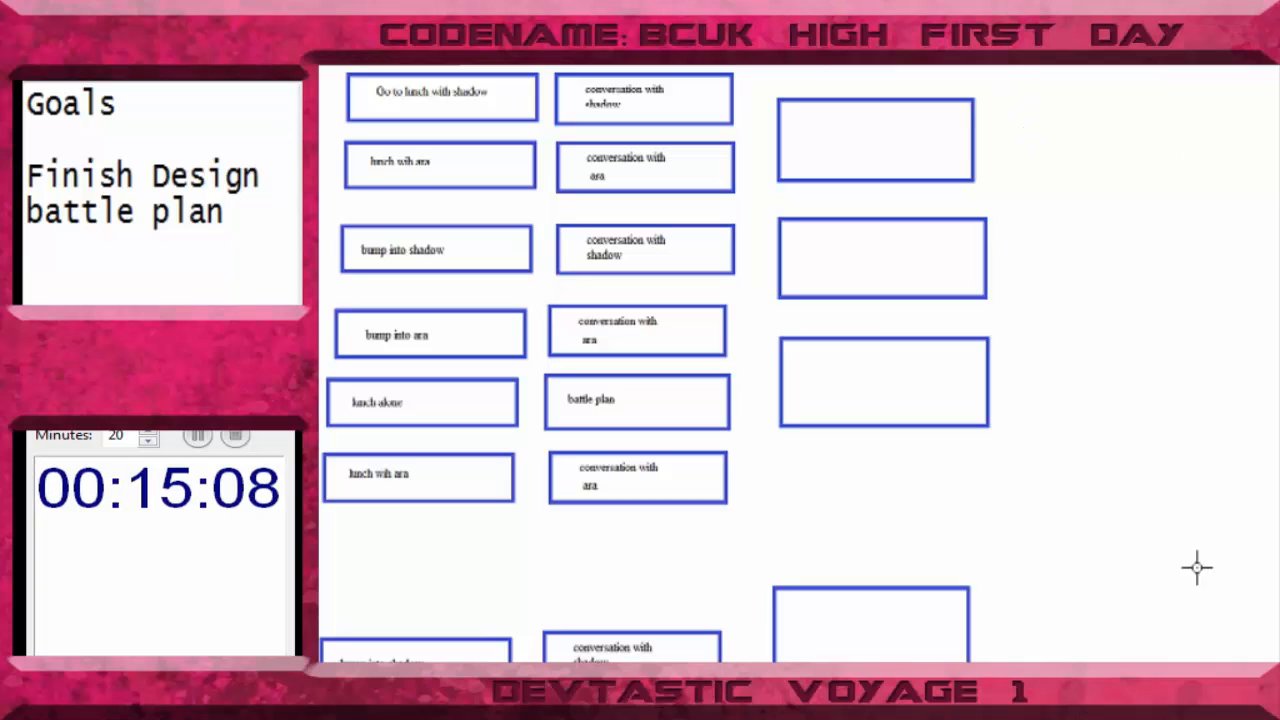
pyautogui.moveTo(1043, 221)
pyautogui.mouseDown()
pyautogui.moveTo(1206, 334)
pyautogui.moveTo(1217, 309)
pyautogui.mouseUp()
pyautogui.moveTo(1134, 266)
pyautogui.mouseDown()
pyautogui.moveTo(1120, 300)
pyautogui.moveTo(1123, 255)
pyautogui.mouseUp()
pyautogui.click(1123, 446)
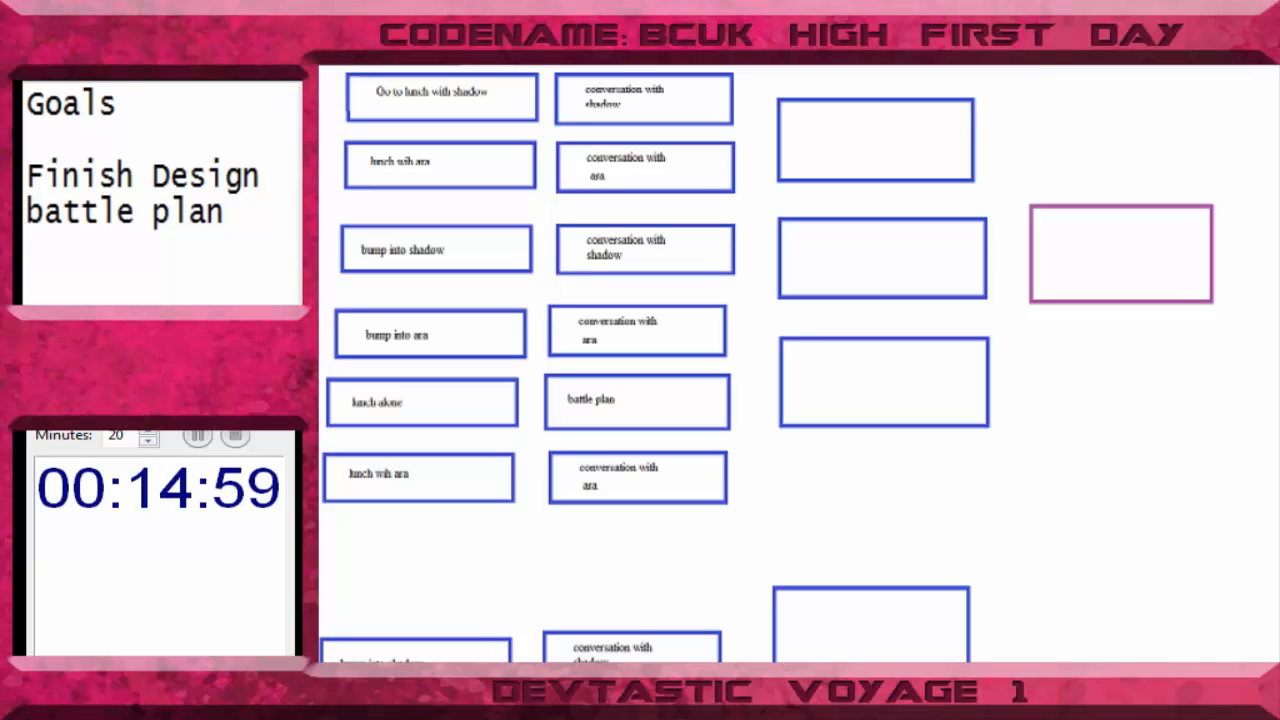
# - Draw three more empty purple rectangles, one beside the lower empty blue column and one beside each empty red column
pyautogui.scroll(-3, 800, 363)
pyautogui.scroll(1, 800, 363)
pyautogui.moveTo(1048, 555)
pyautogui.mouseDown()
pyautogui.moveTo(1223, 655)
pyautogui.moveTo(1258, 657)
pyautogui.mouseUp()
pyautogui.moveTo(1196, 616); pyautogui.dragTo(1169, 614)
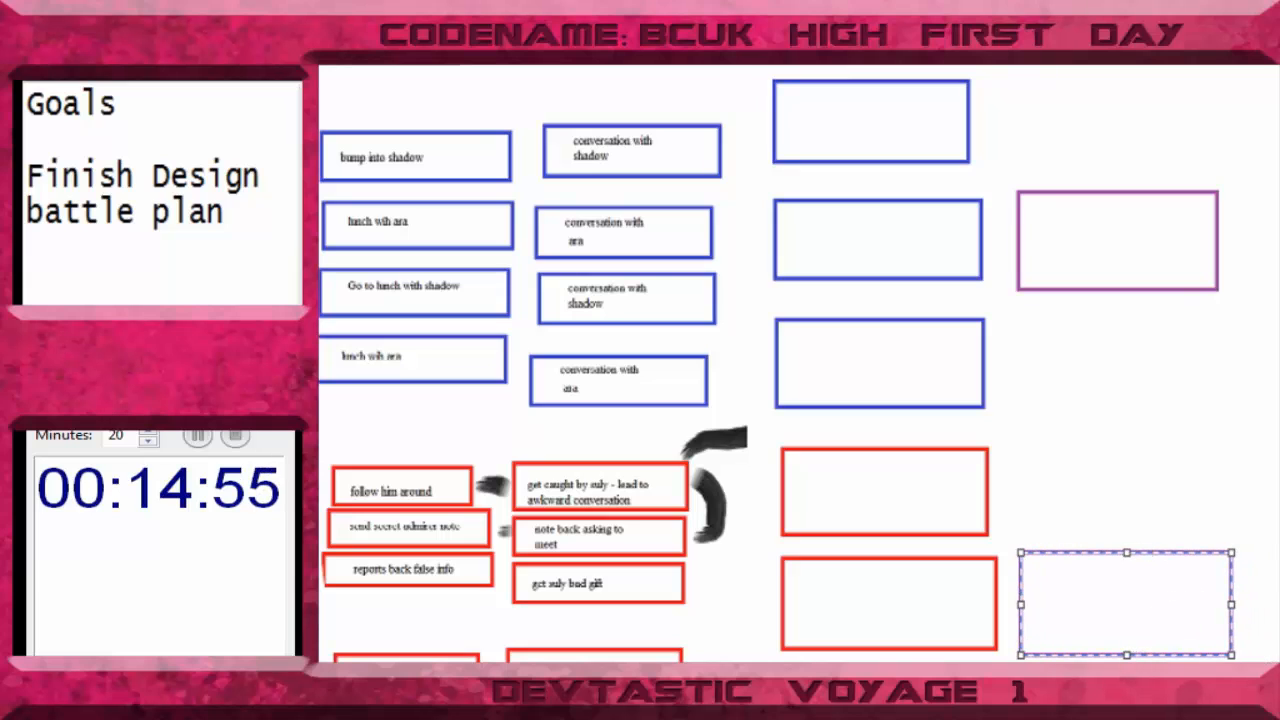
pyautogui.scroll(-3, 800, 363)
pyautogui.moveTo(1046, 656)
pyautogui.mouseDown()
pyautogui.moveTo(1092, 680)
pyautogui.moveTo(1279, 717)
pyautogui.mouseUp()
pyautogui.moveTo(1200, 706); pyautogui.dragTo(1172, 694)
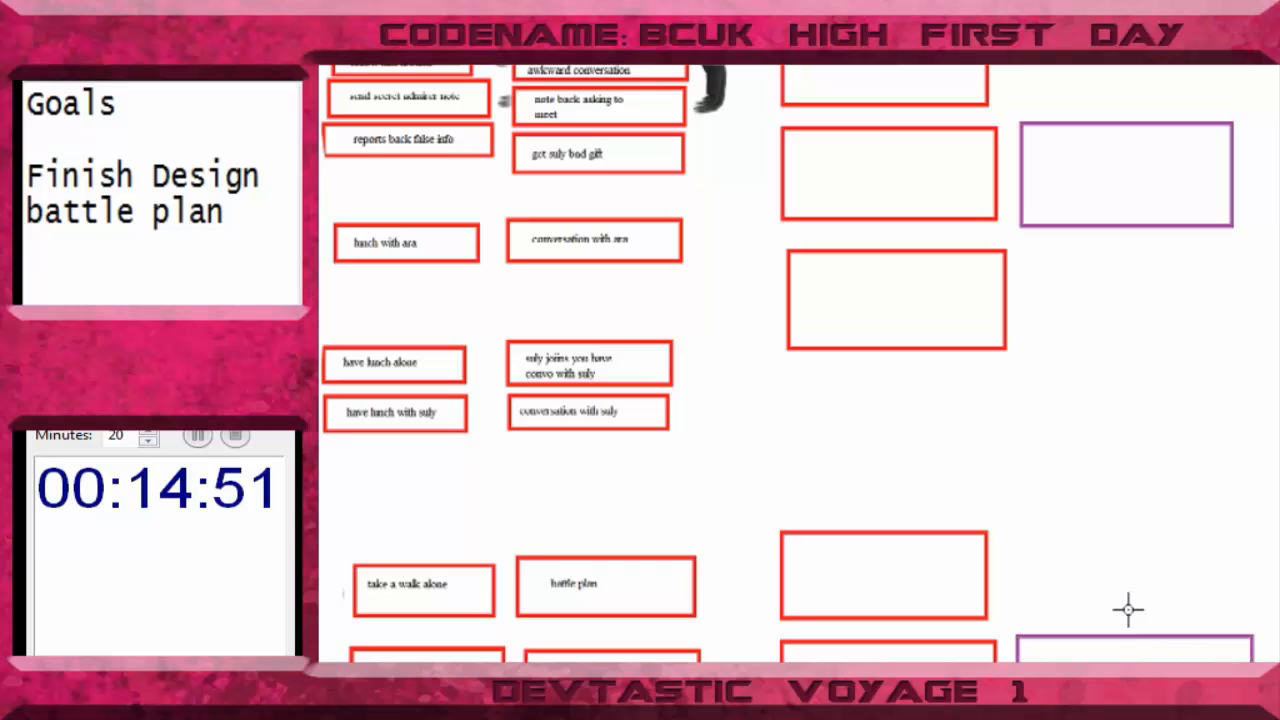
# - Label the first purple box "Final Skip prep" and the second one "Final skip prep"
pyautogui.scroll(8, 1129, 609)
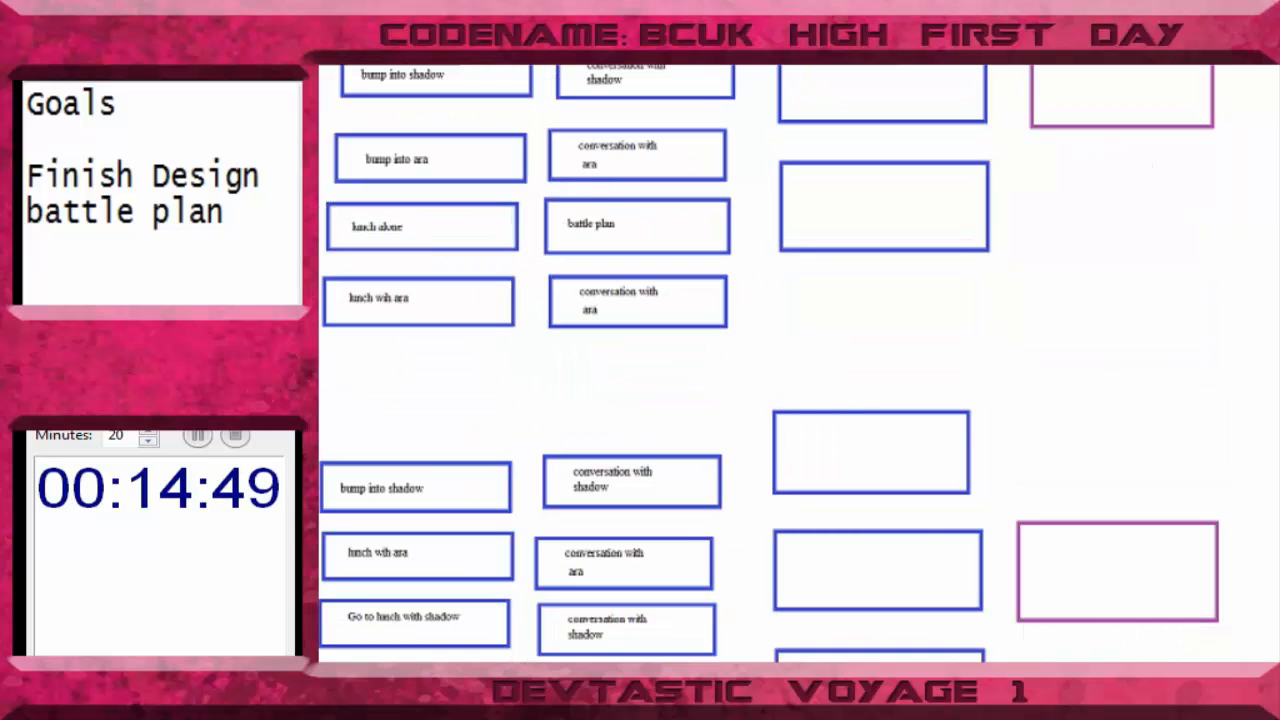
pyautogui.scroll(2, 798, 362)
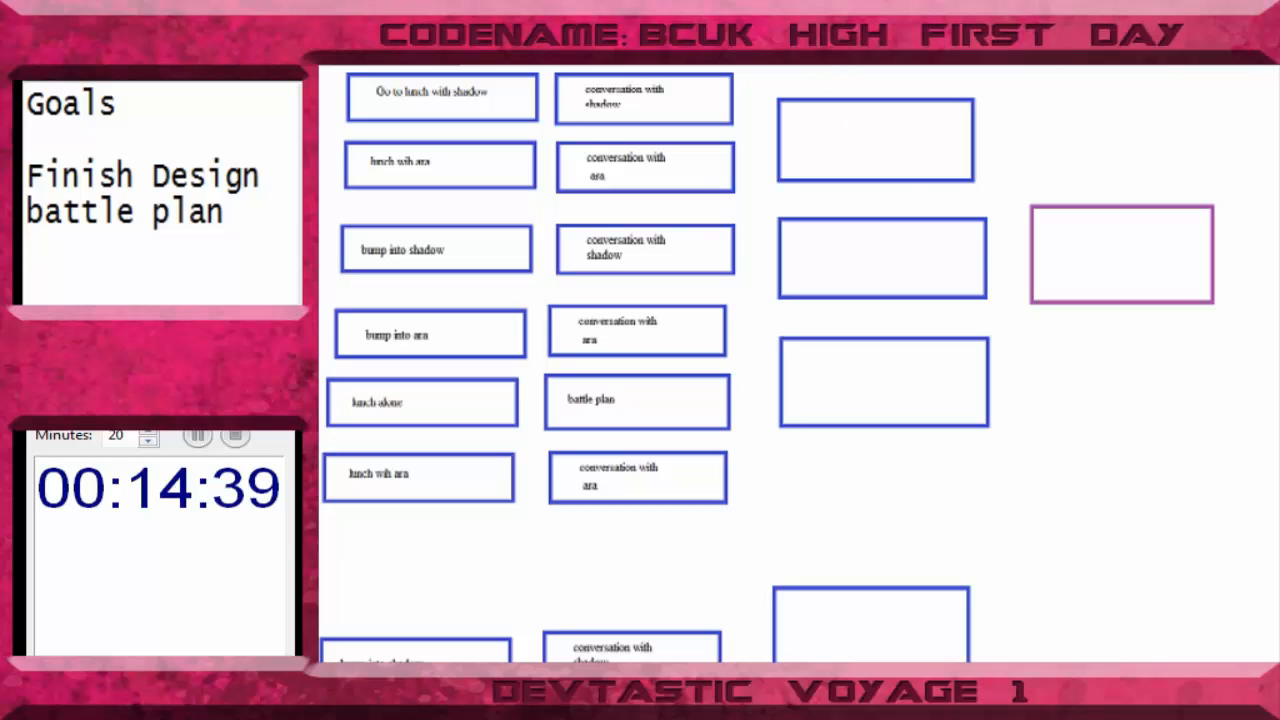
pyautogui.click(1046, 249)
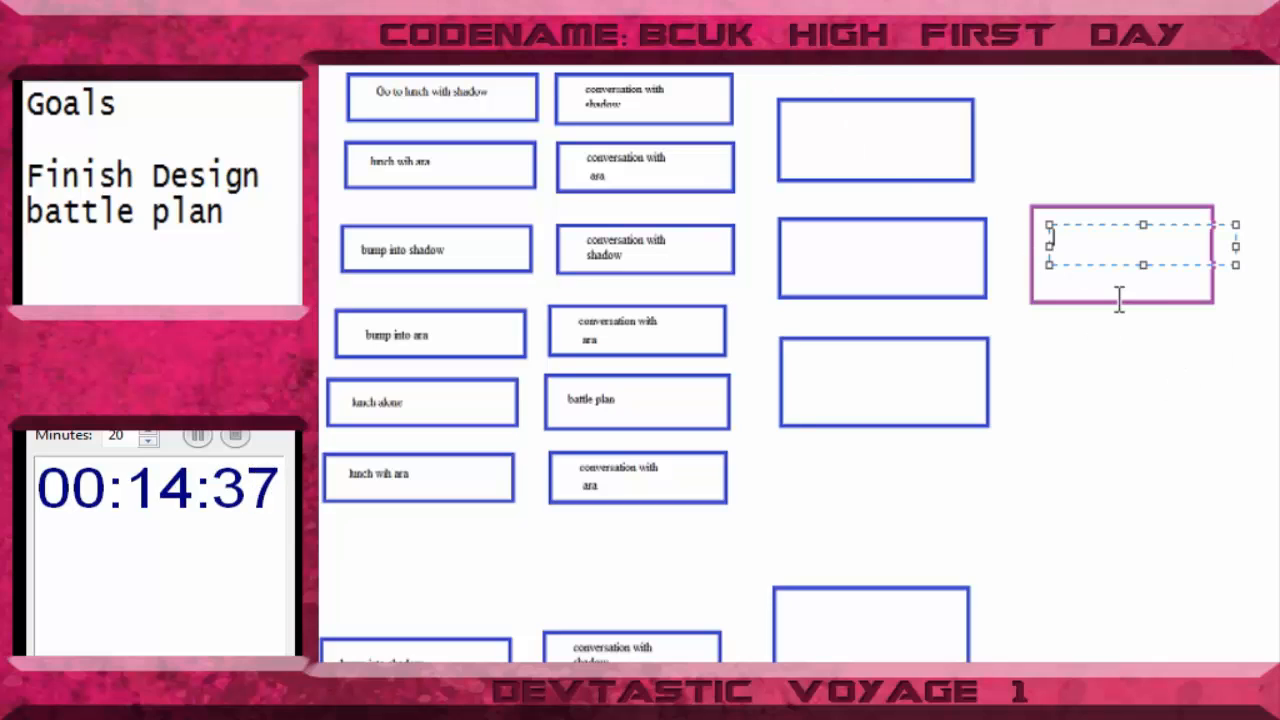
pyautogui.write('Final ')
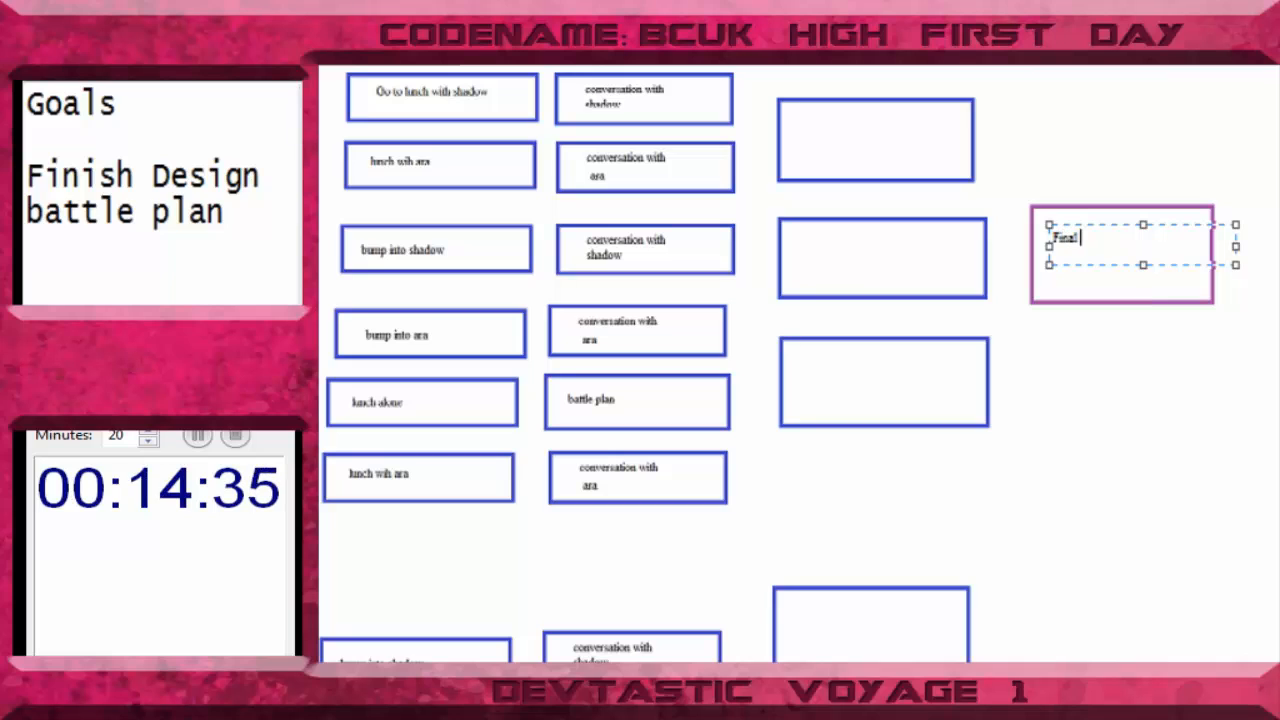
pyautogui.write('Stip pre')
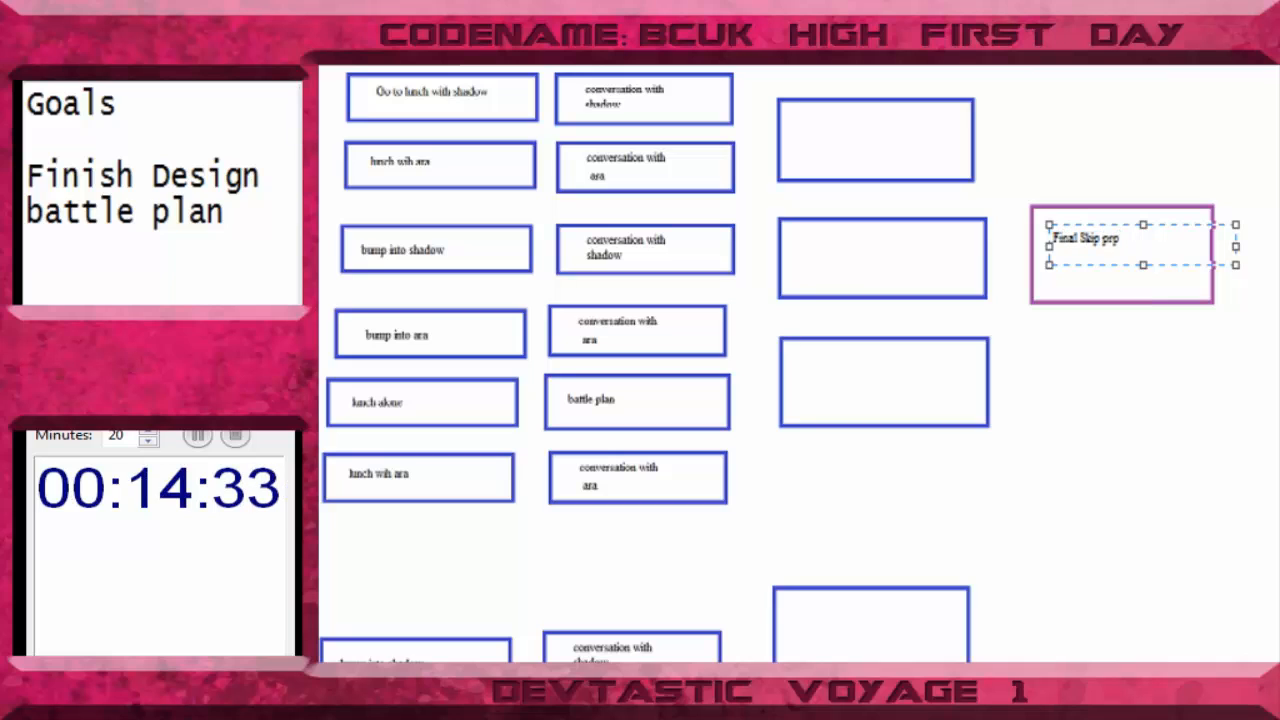
pyautogui.write('p')
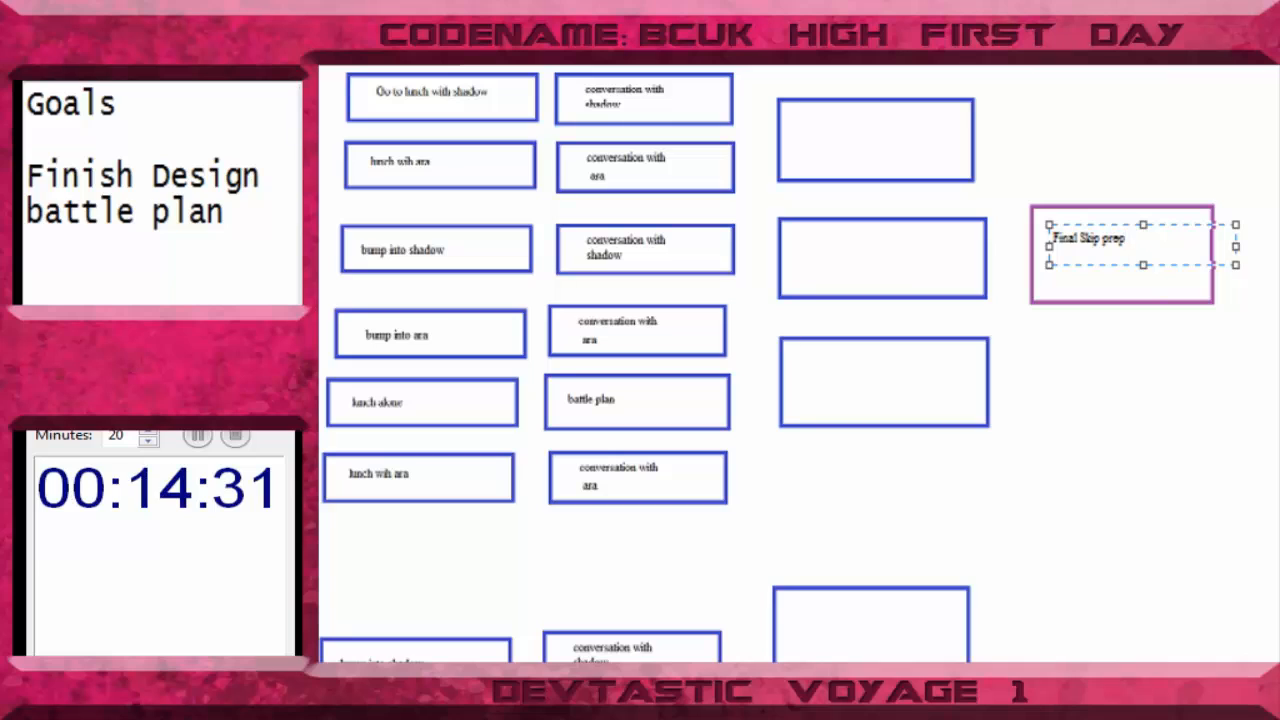
pyautogui.press('Escape')
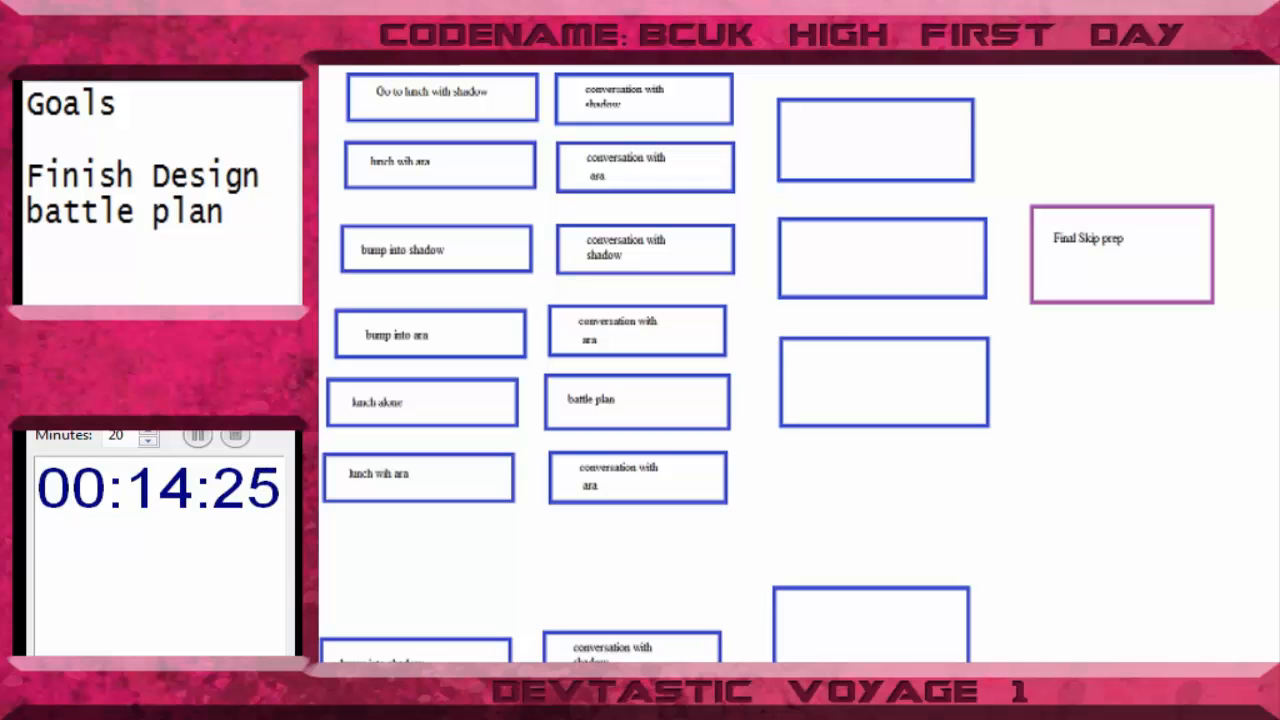
pyautogui.scroll(-3, 790, 360)
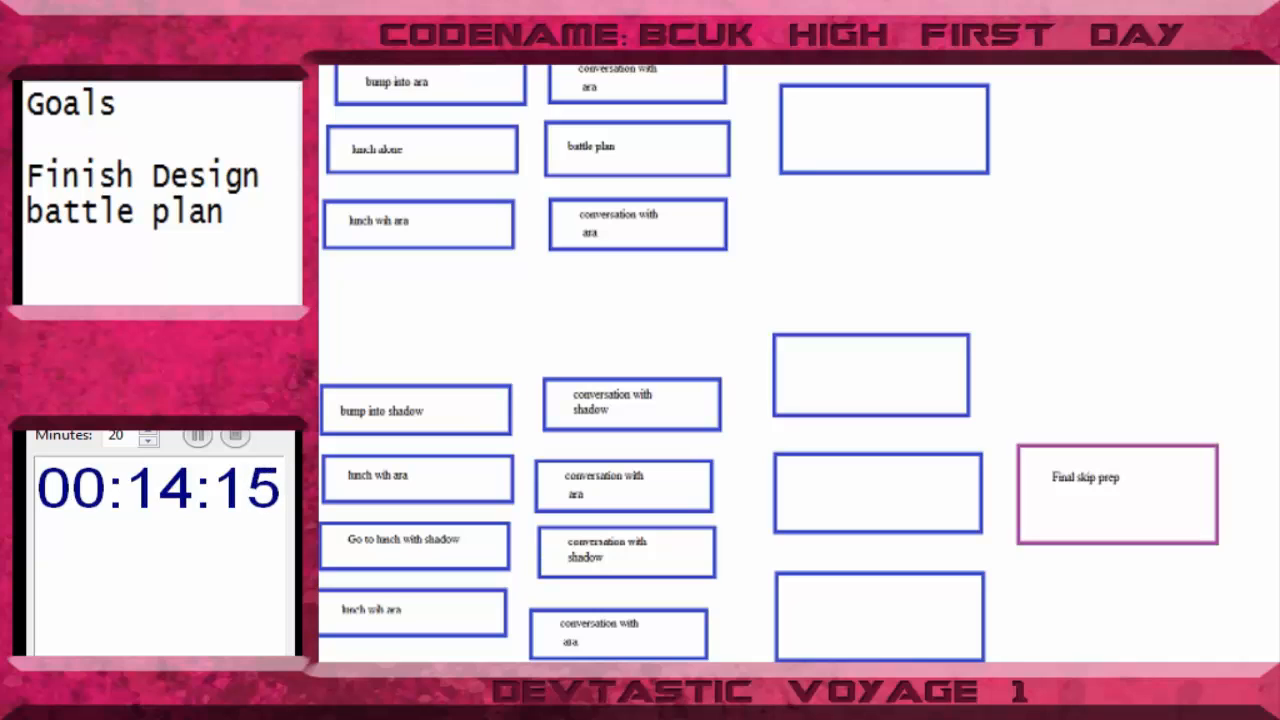
# - Draw a black freehand connector from the topmost "conversation with shadow" box towards the first empty blue box
pyautogui.scroll(3, 770, 360)
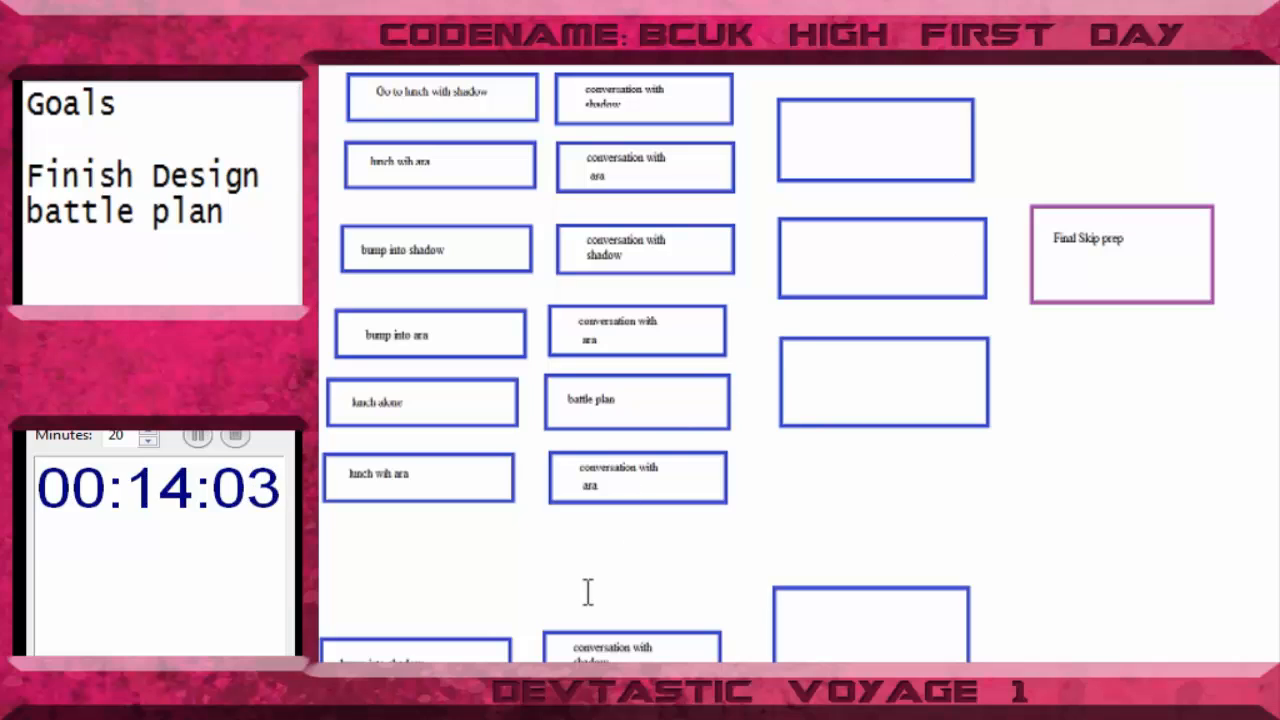
pyautogui.click(943, 560)
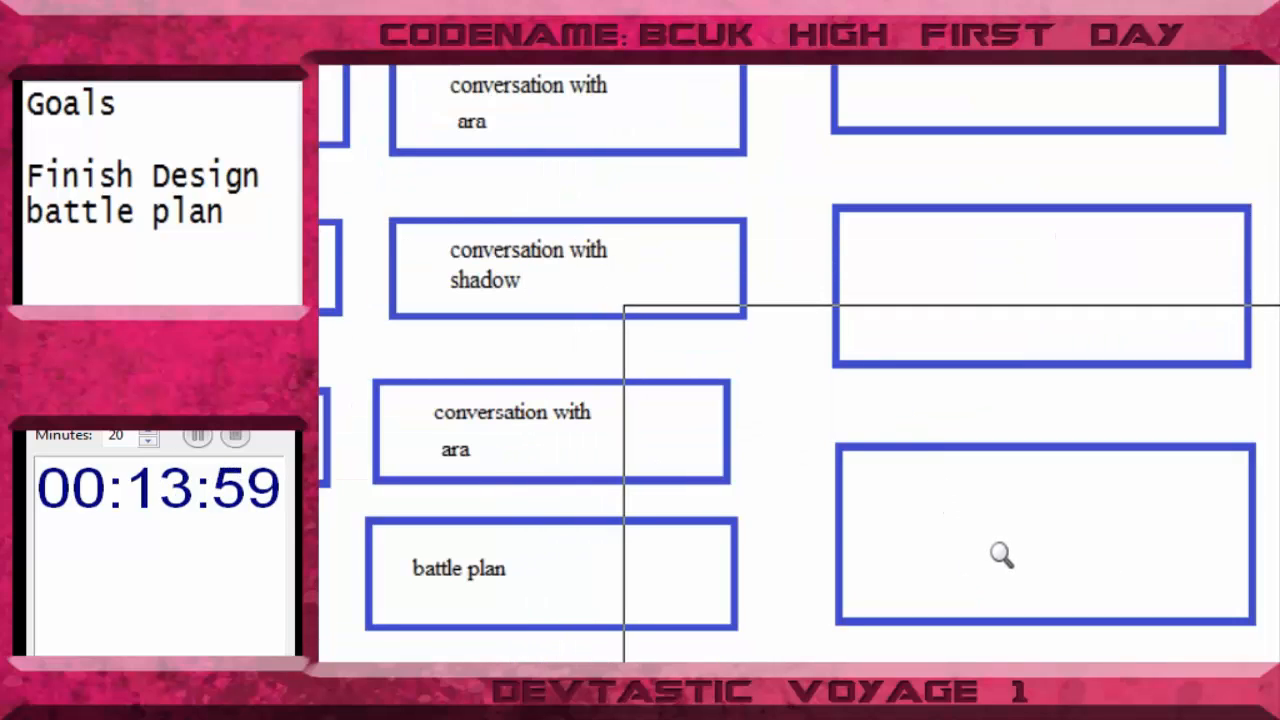
pyautogui.scroll(3, 950, 430)
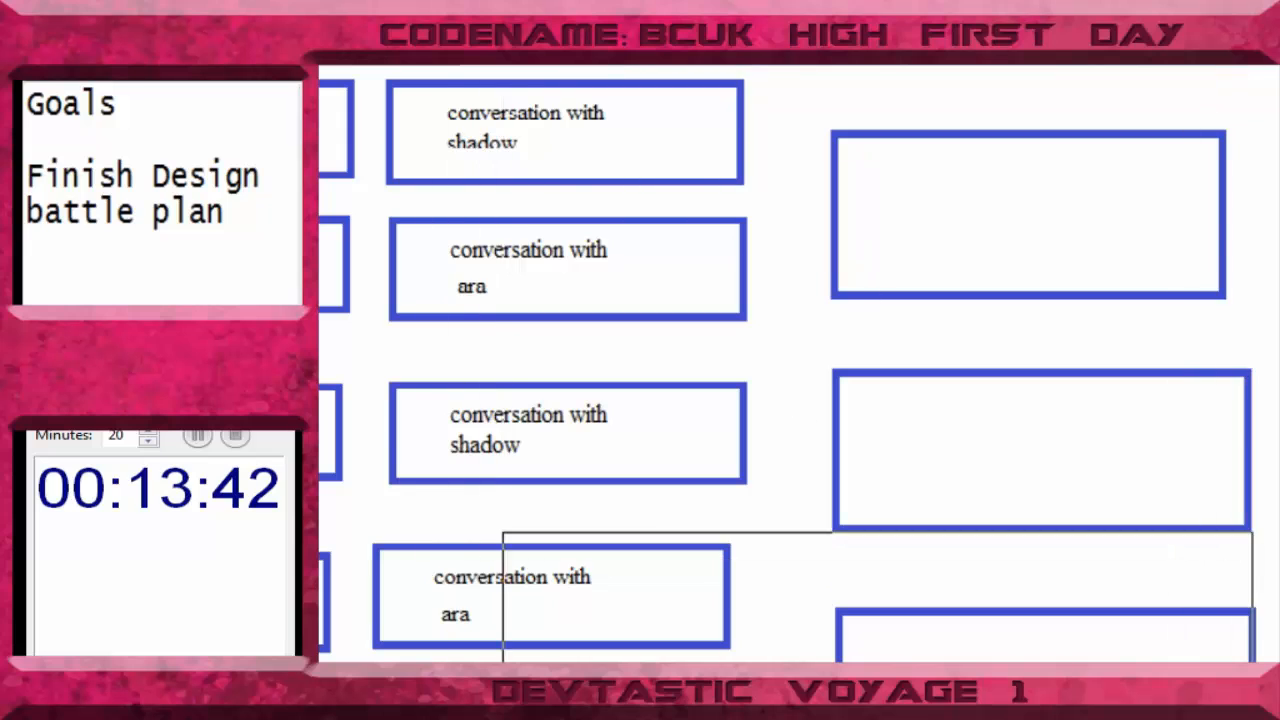
pyautogui.hscroll(-4, 799, 364)
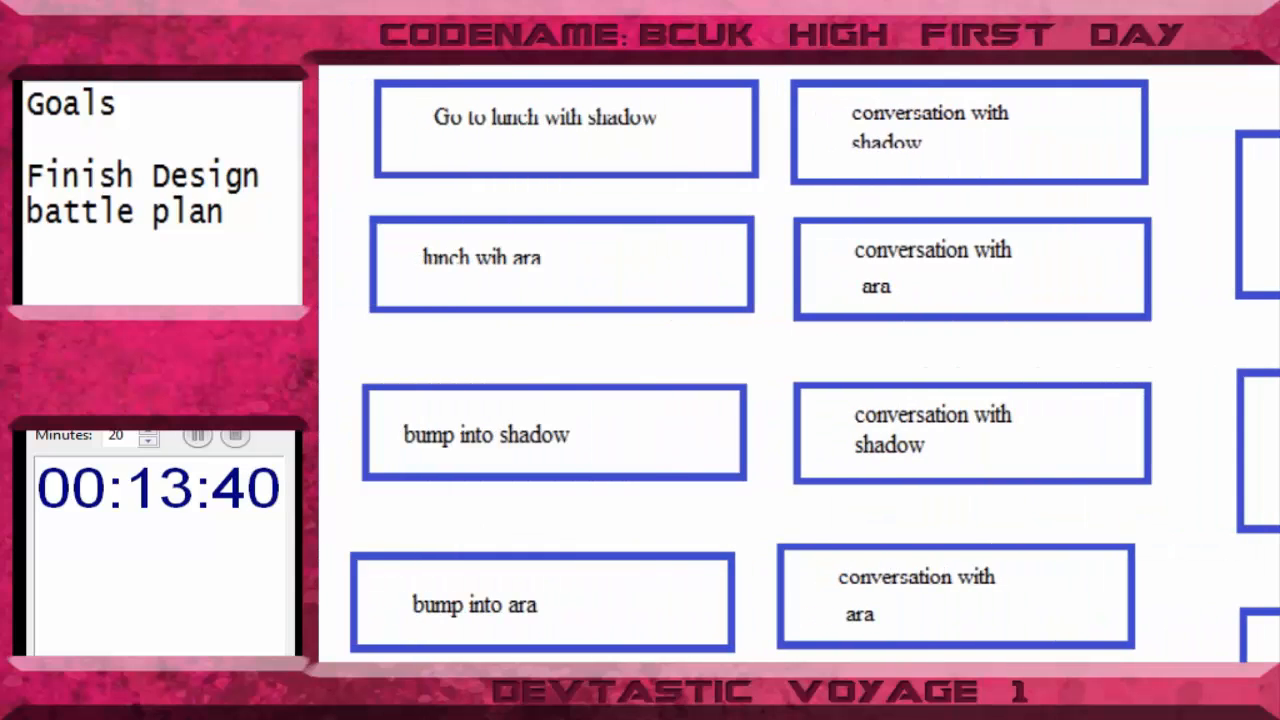
pyautogui.hscroll(1, 799, 364)
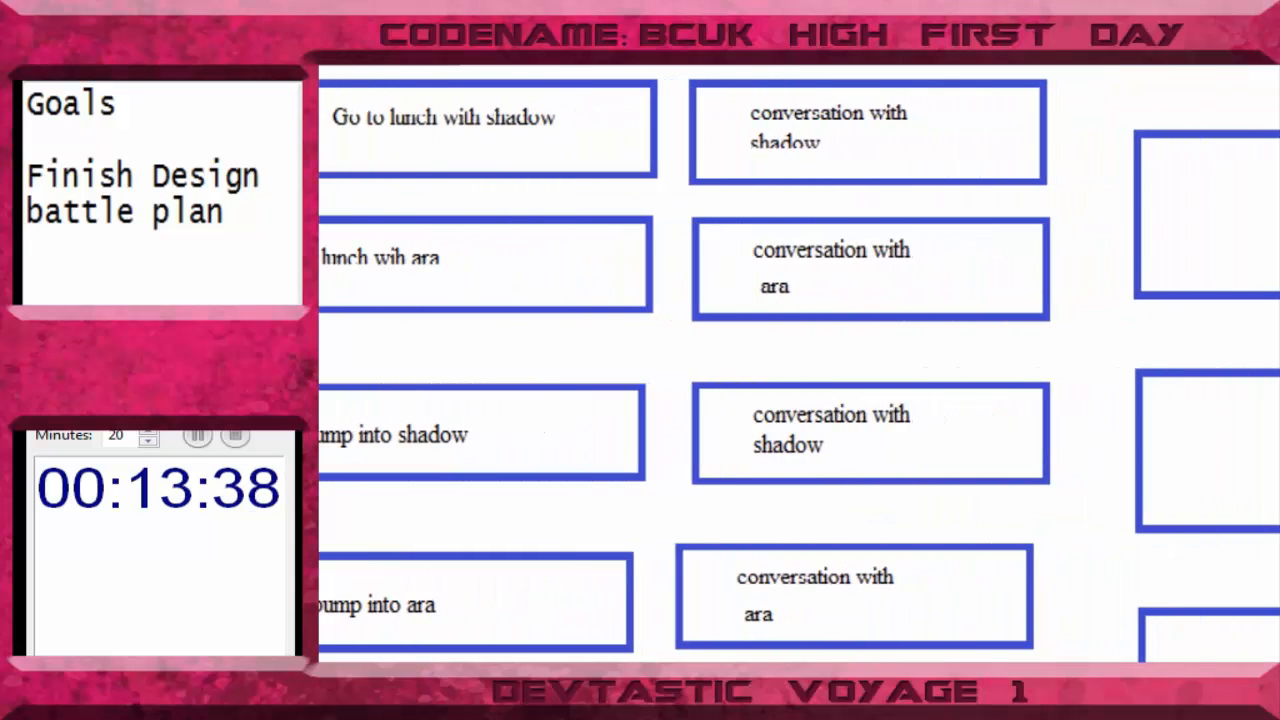
pyautogui.hscroll(-1, 799, 364)
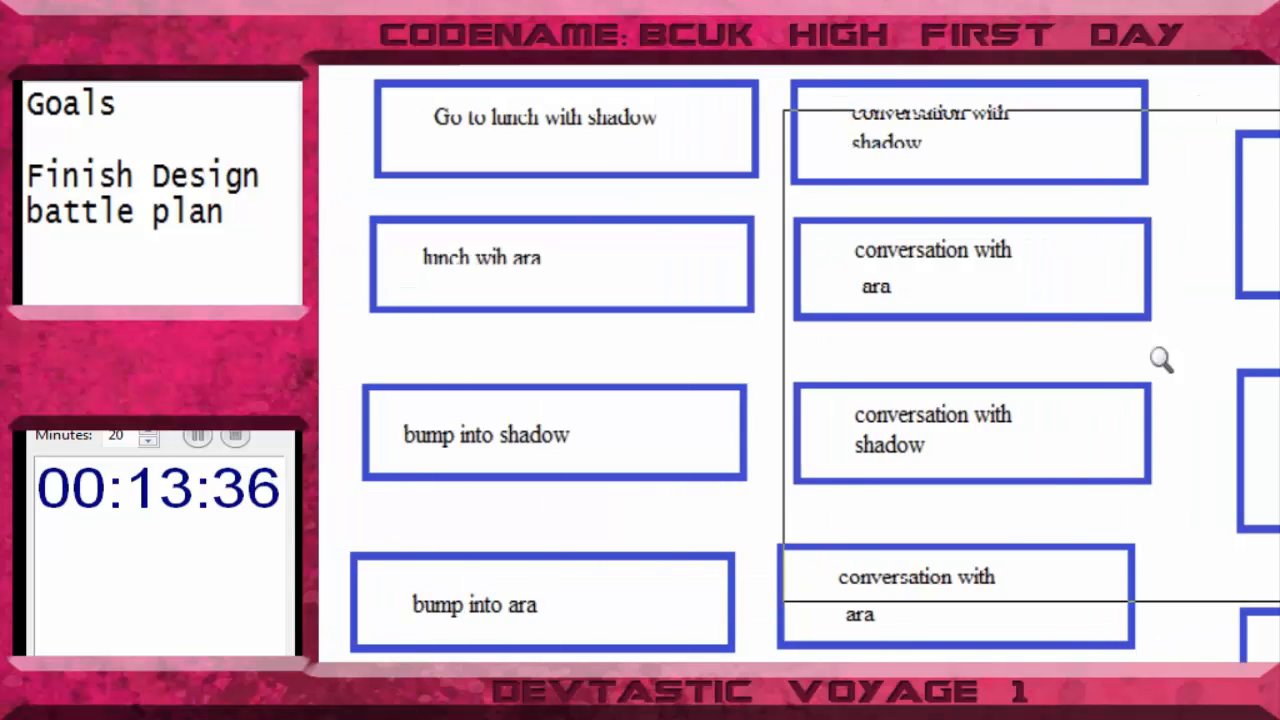
pyautogui.hscroll(1, 799, 364)
pyautogui.hscroll(3, 799, 364)
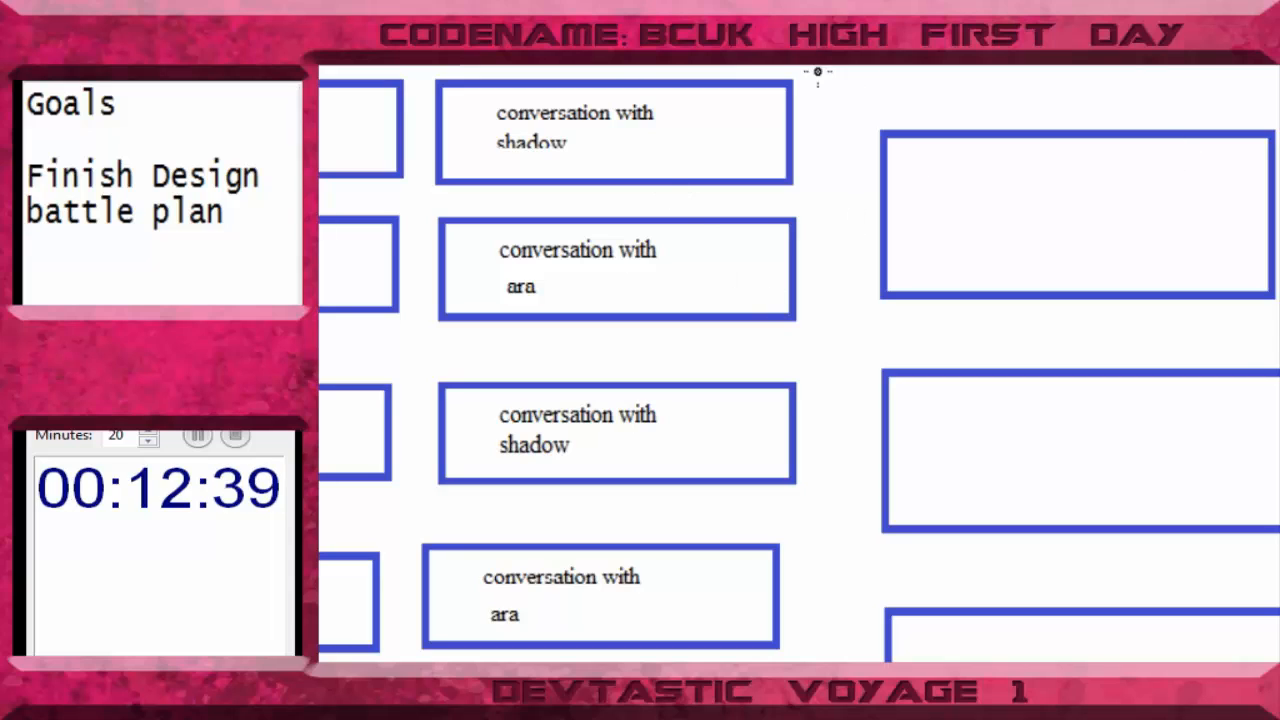
pyautogui.moveTo(792, 131); pyautogui.dragTo(872, 193)
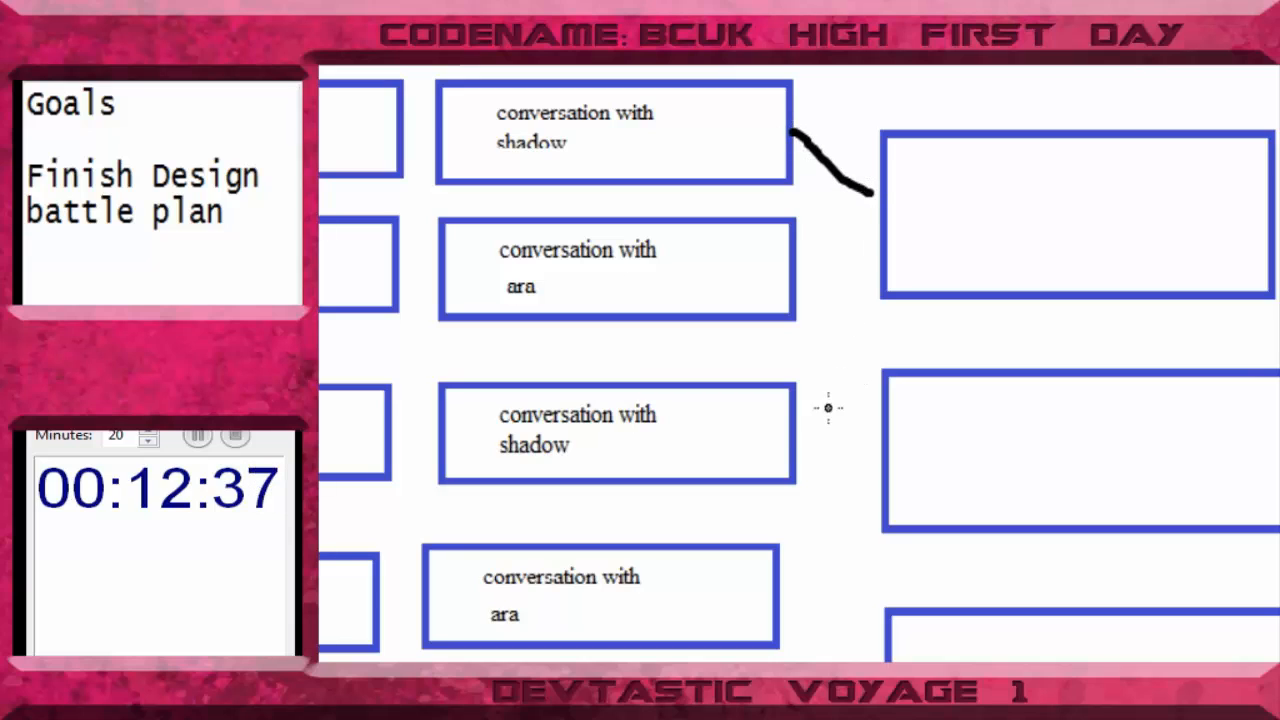
# - Draw black freehand connectors from the second shadow box to the first empty blue box, both ara boxes to the second, and battle plan to the third
pyautogui.moveTo(808, 446)
pyautogui.mouseDown()
pyautogui.moveTo(866, 352)
pyautogui.moveTo(873, 245)
pyautogui.mouseUp()
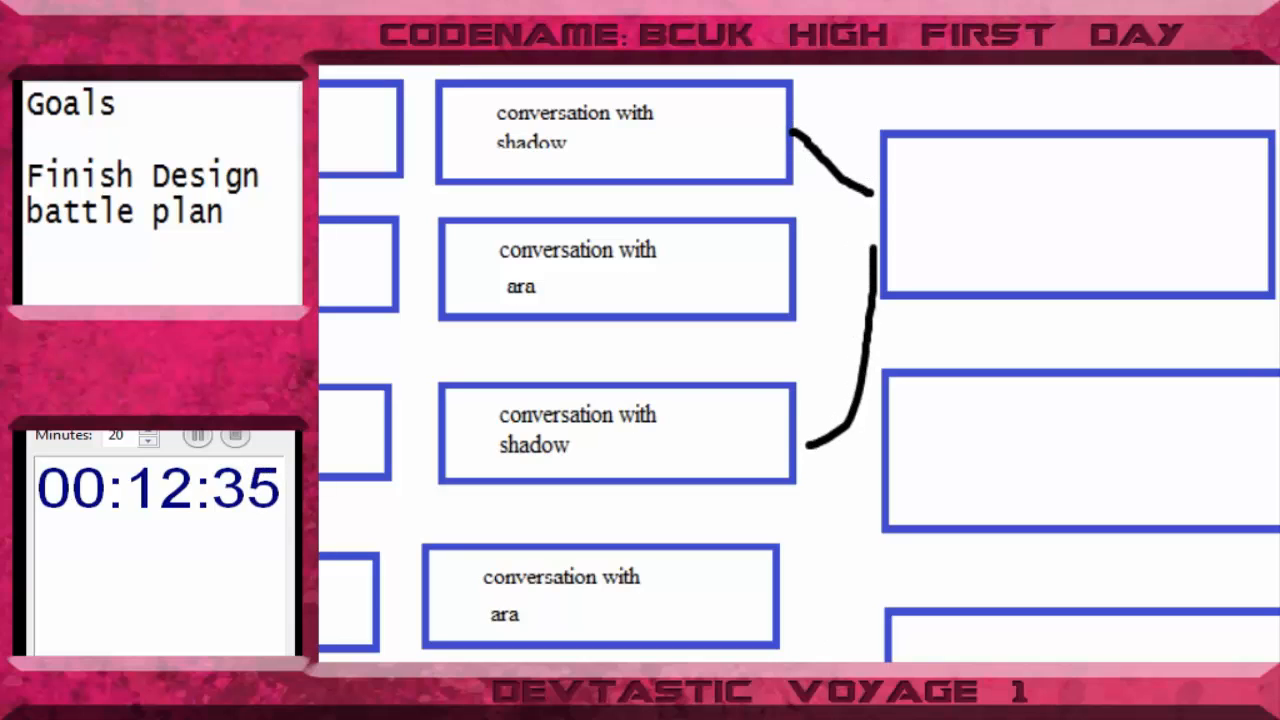
pyautogui.moveTo(779, 660)
pyautogui.mouseDown()
pyautogui.moveTo(829, 524)
pyautogui.moveTo(855, 502)
pyautogui.mouseUp()
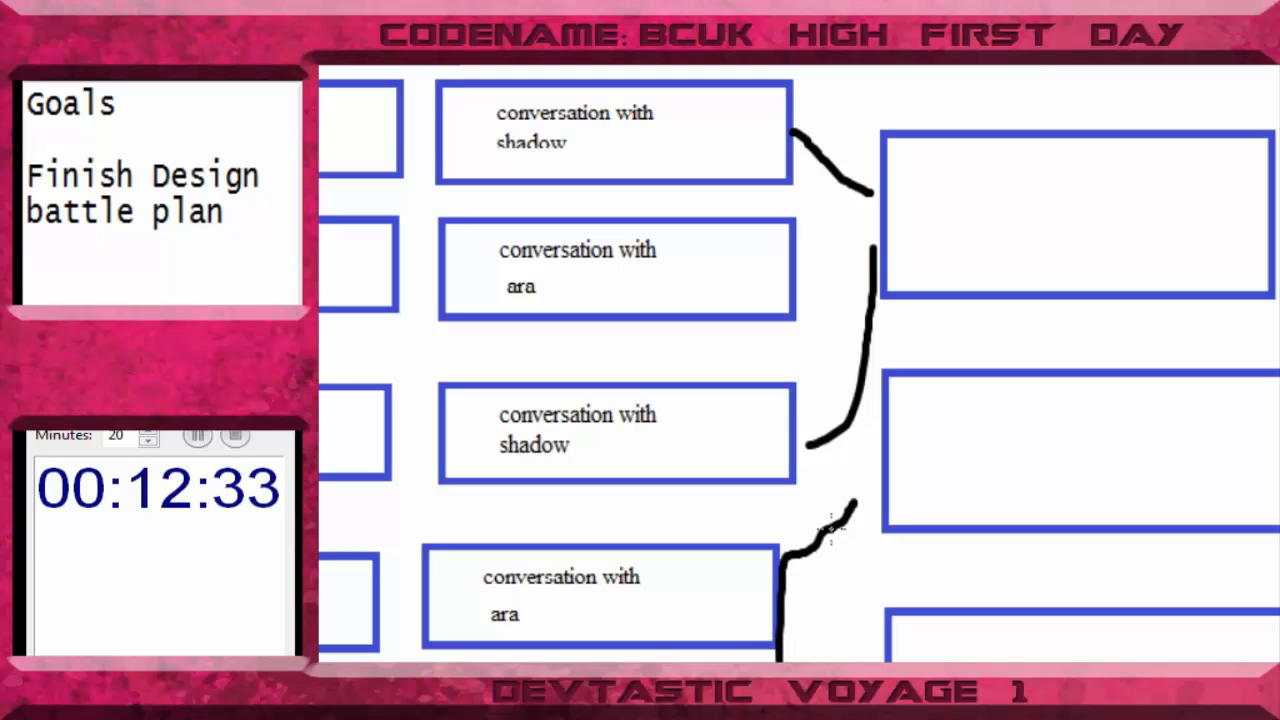
pyautogui.moveTo(777, 277)
pyautogui.mouseDown()
pyautogui.moveTo(846, 428)
pyautogui.moveTo(878, 462)
pyautogui.mouseUp()
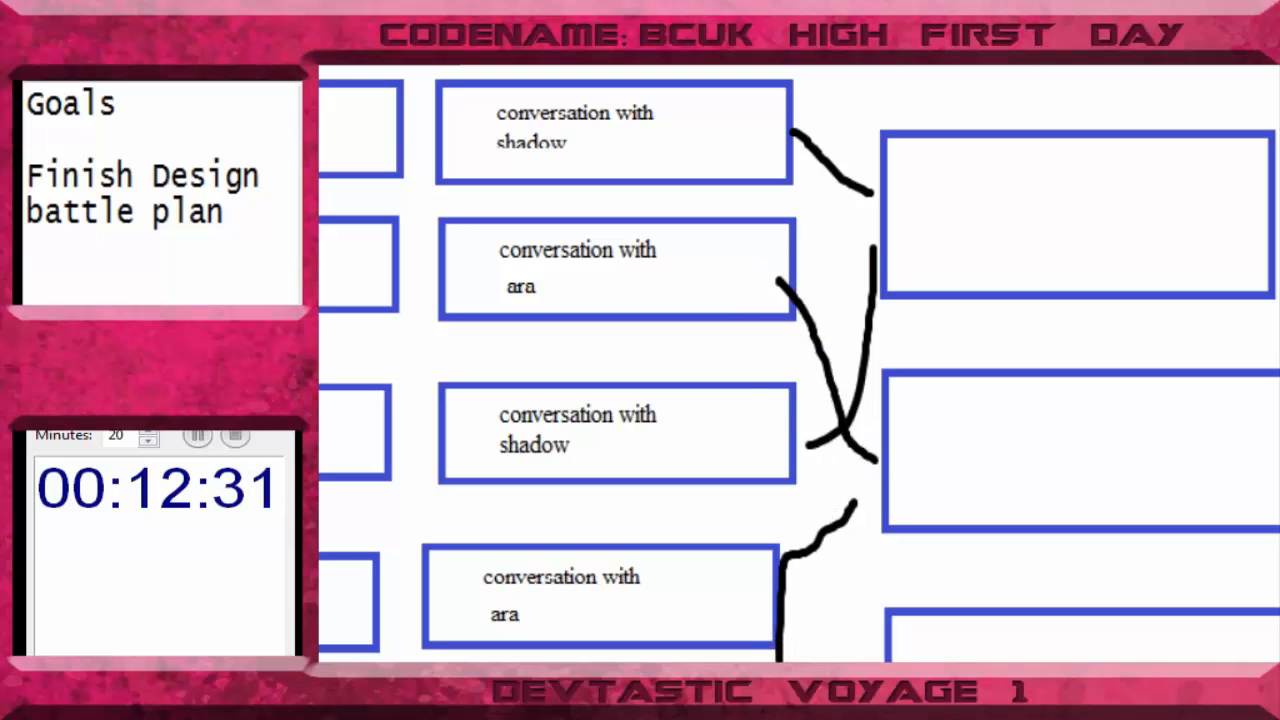
pyautogui.scroll(-3, 800, 364)
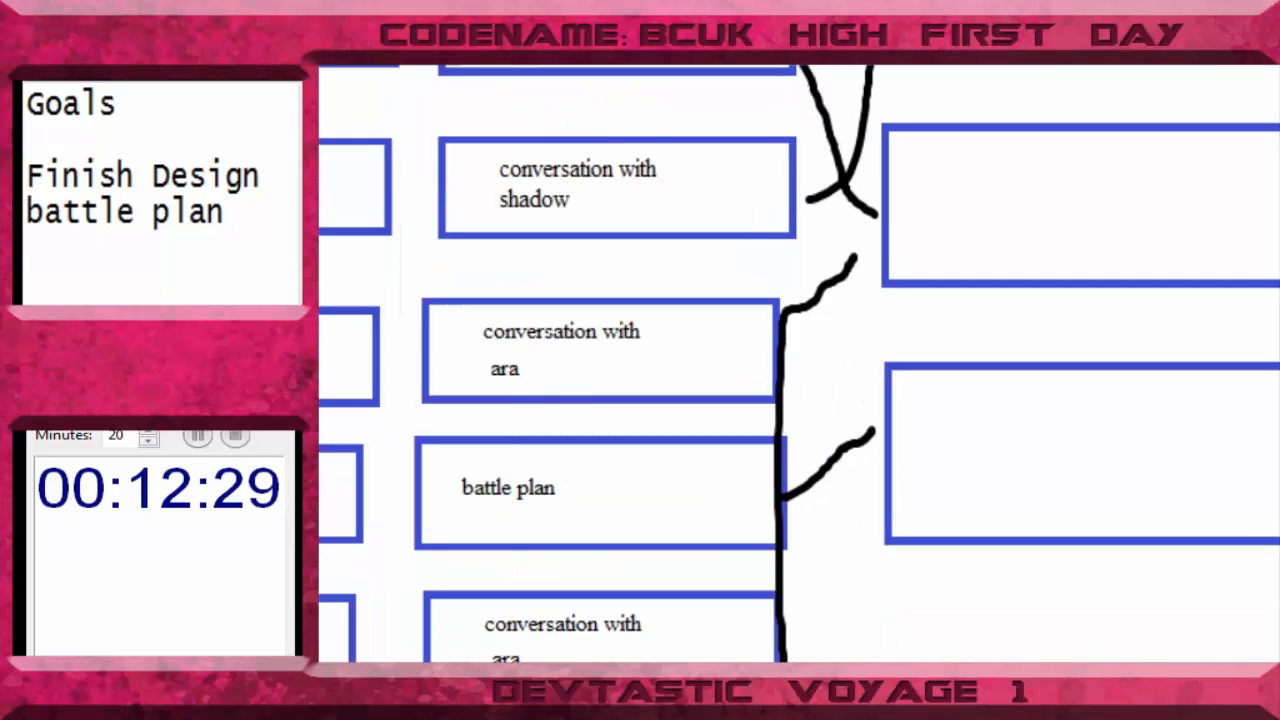
pyautogui.scroll(3, 800, 364)
pyautogui.scroll(-8, 800, 364)
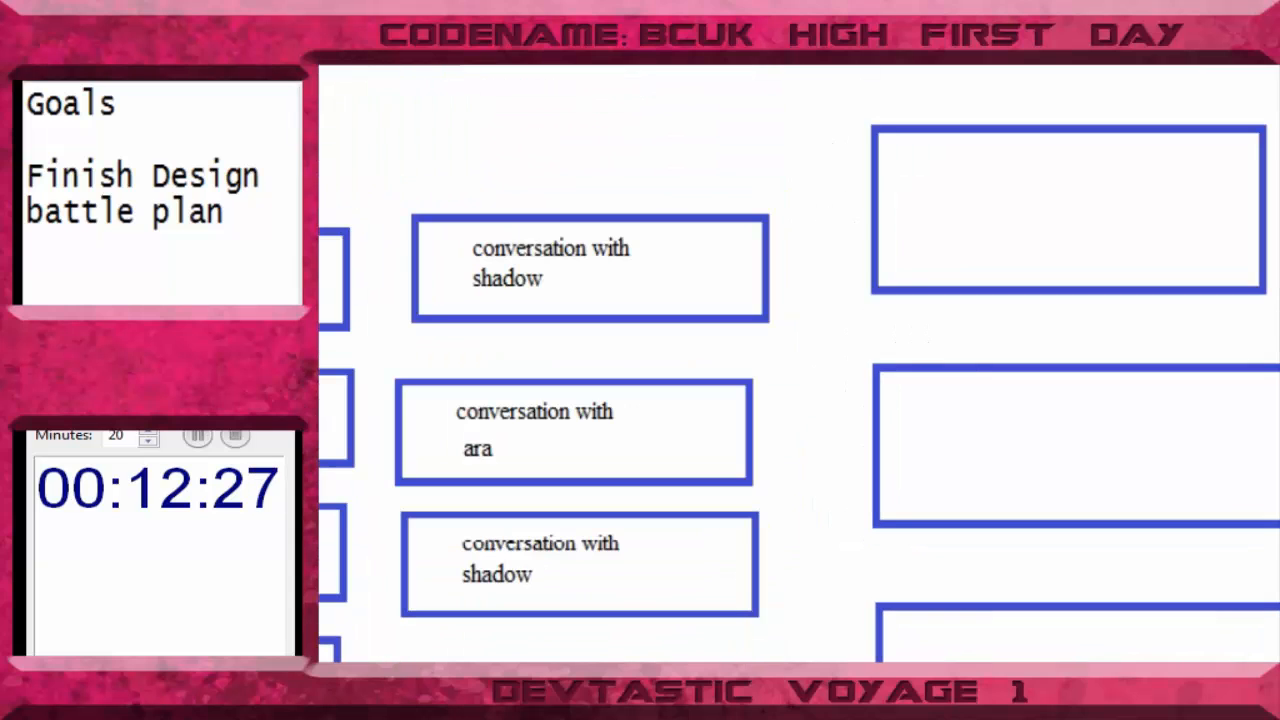
# - In the lower blue group, draw black freehand connectors from both shadow boxes to the first empty box and both ara boxes to the second
pyautogui.moveTo(781, 279); pyautogui.dragTo(838, 228)
pyautogui.moveTo(758, 570); pyautogui.dragTo(843, 280)
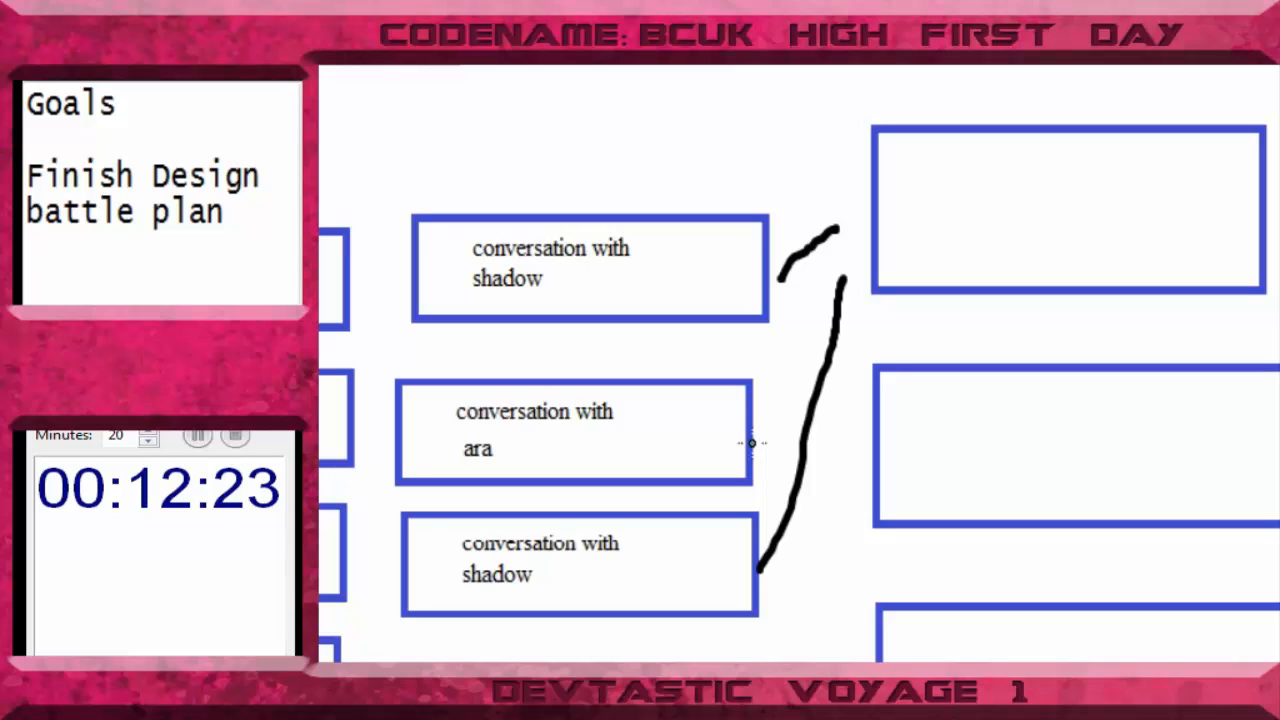
pyautogui.moveTo(749, 437); pyautogui.dragTo(852, 461)
pyautogui.moveTo(800, 660); pyautogui.dragTo(849, 503)
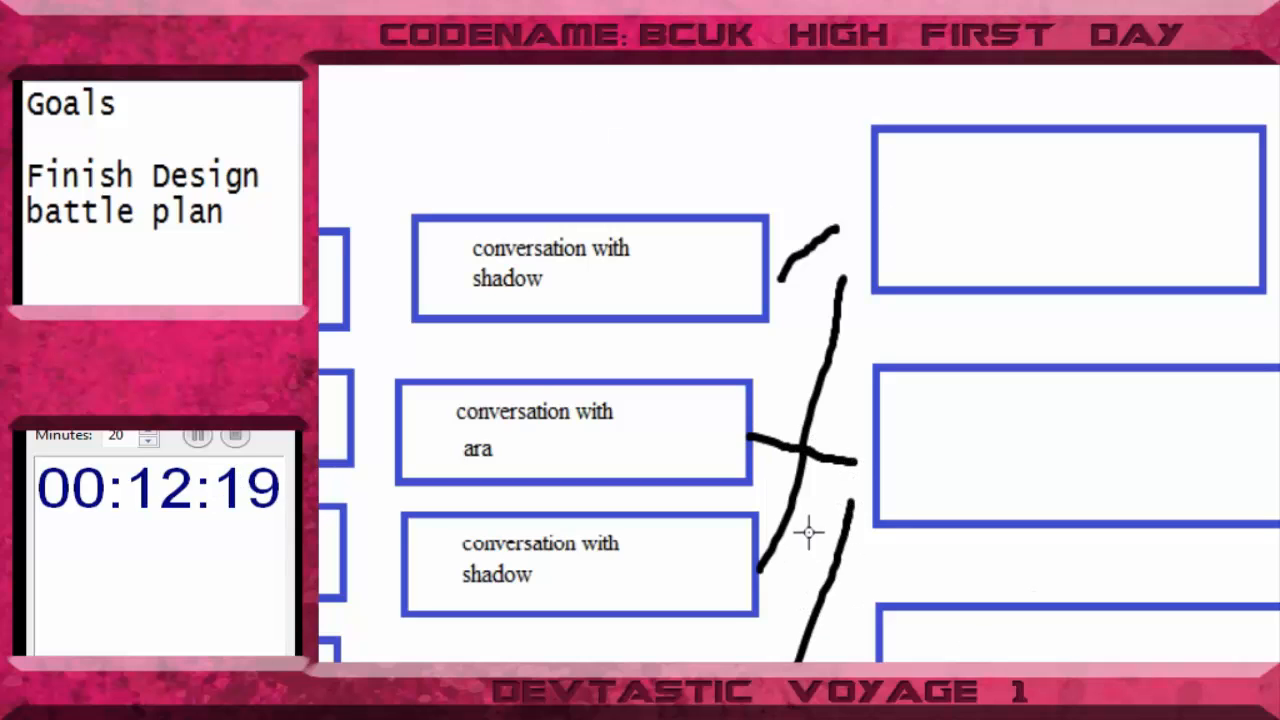
# - Delete the third empty blue box in the lower blue column
pyautogui.moveTo(866, 586); pyautogui.dragTo(1279, 661)
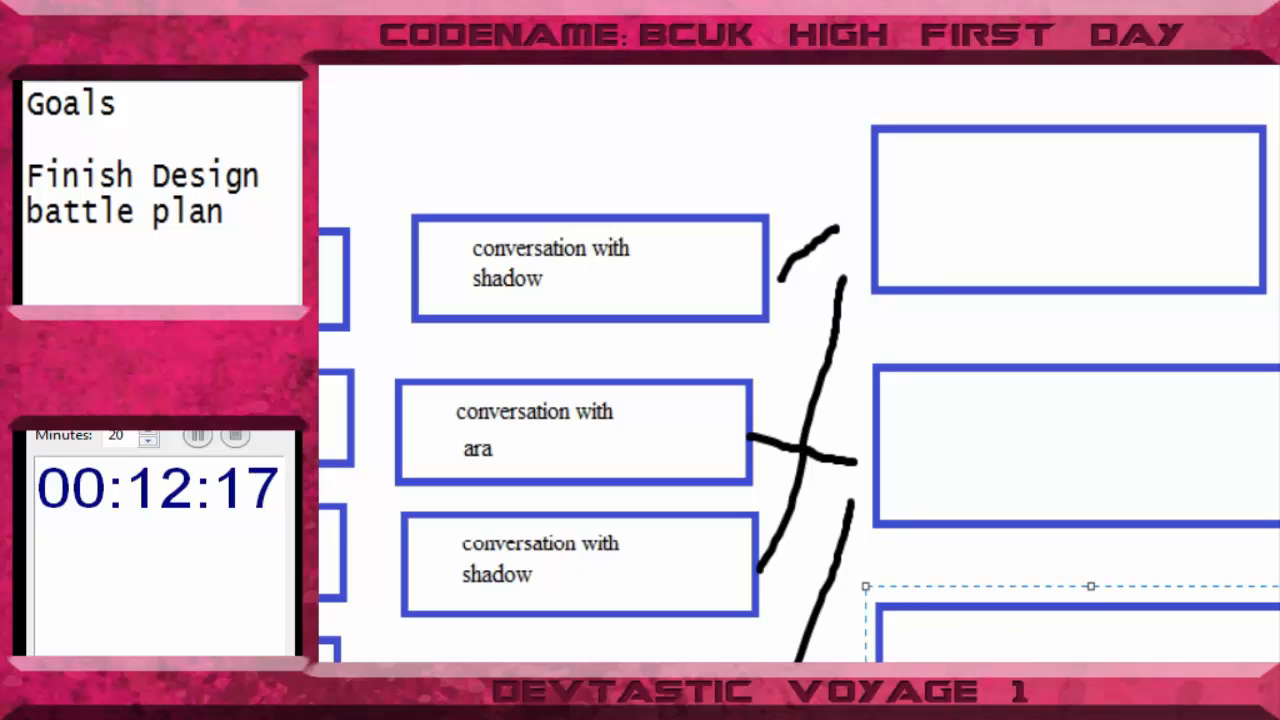
pyautogui.press('Delete')
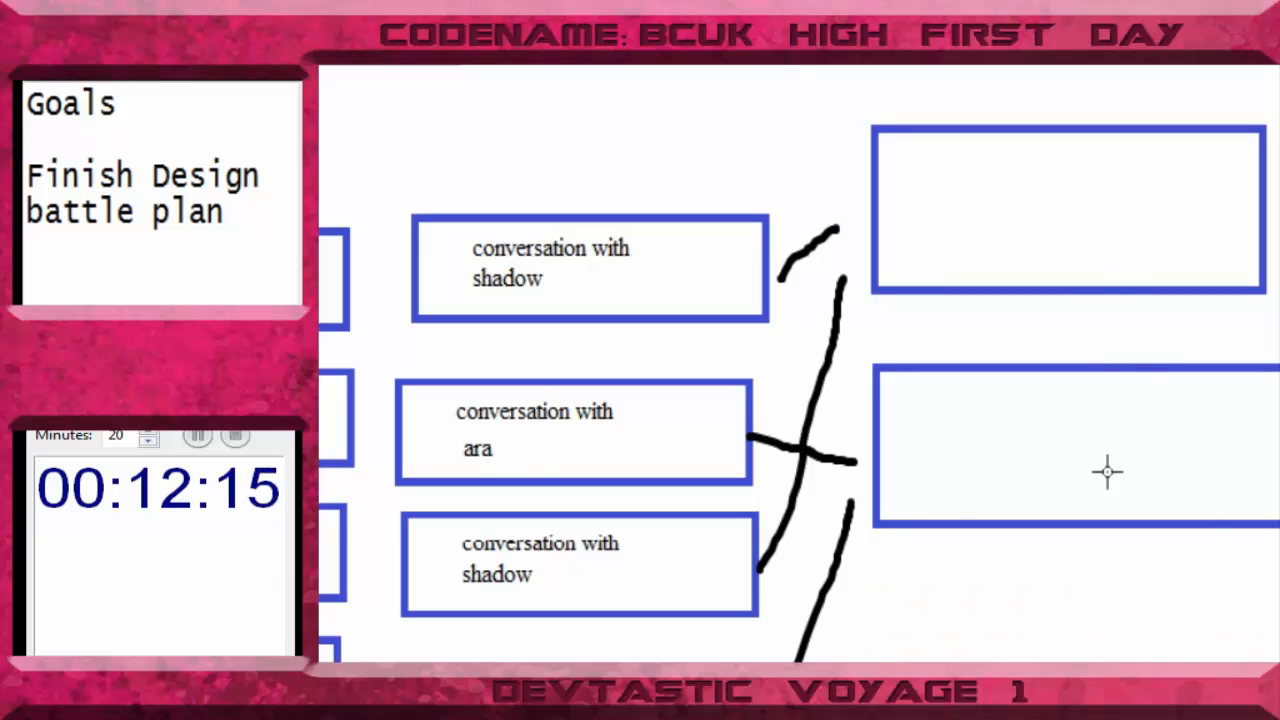
# - Compare the connectors and empty boxes of the upper and lower blue groups
pyautogui.scroll(2, 1106, 478)
pyautogui.scroll(5, 1103, 490)
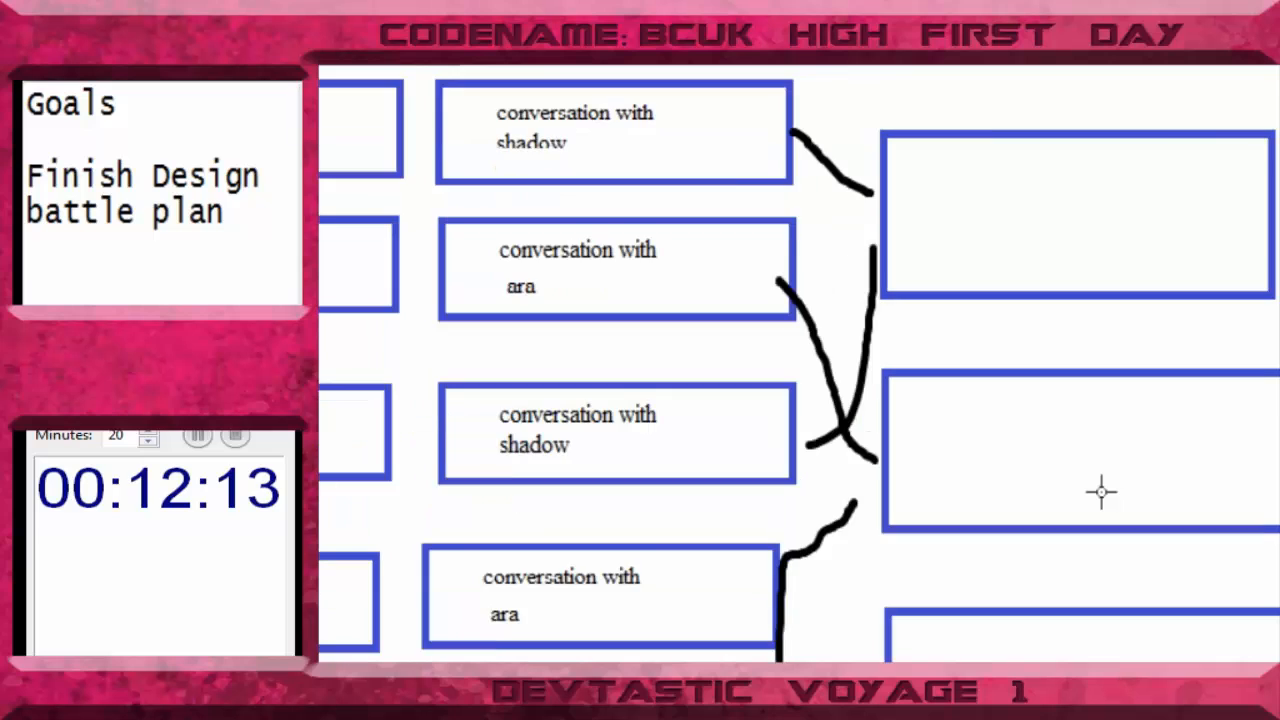
pyautogui.scroll(-4, 1103, 490)
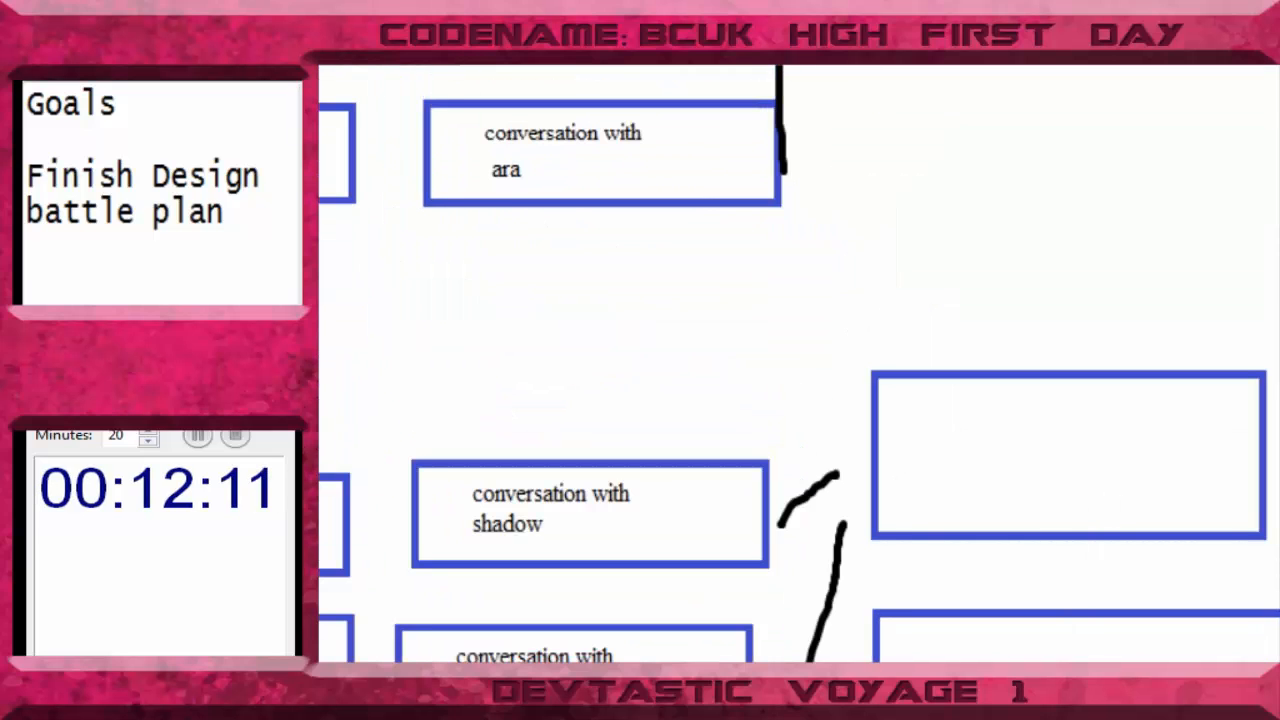
pyautogui.hscroll(-1, 799, 363)
pyautogui.hscroll(1, 799, 363)
pyautogui.scroll(6, 799, 363)
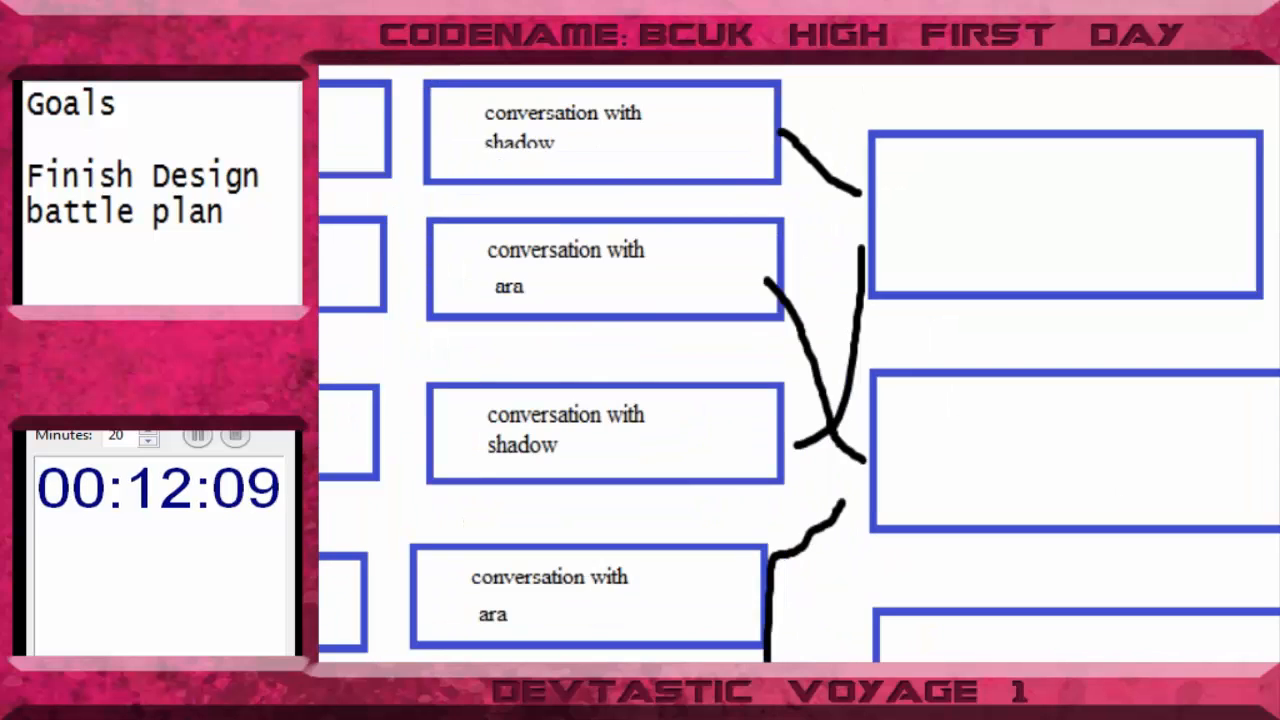
pyautogui.scroll(-2, 799, 363)
pyautogui.scroll(3, 799, 363)
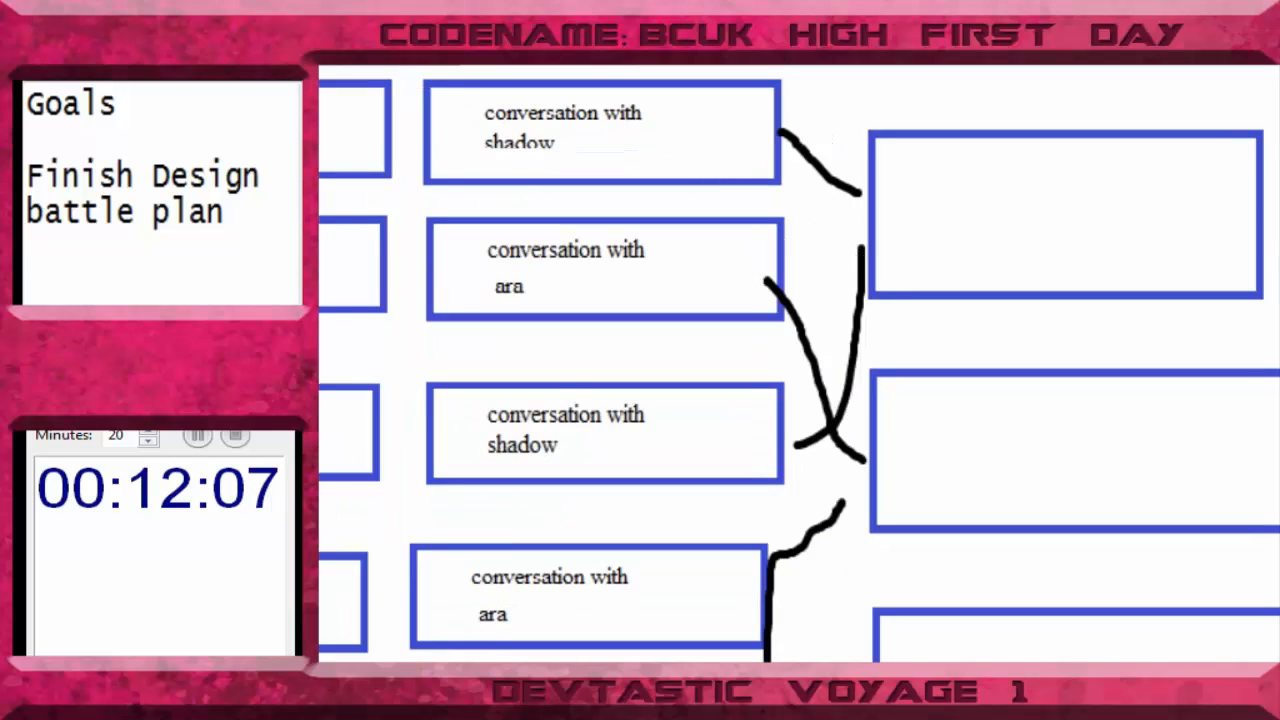
pyautogui.scroll(-2, 799, 363)
pyautogui.hscroll(1, 799, 363)
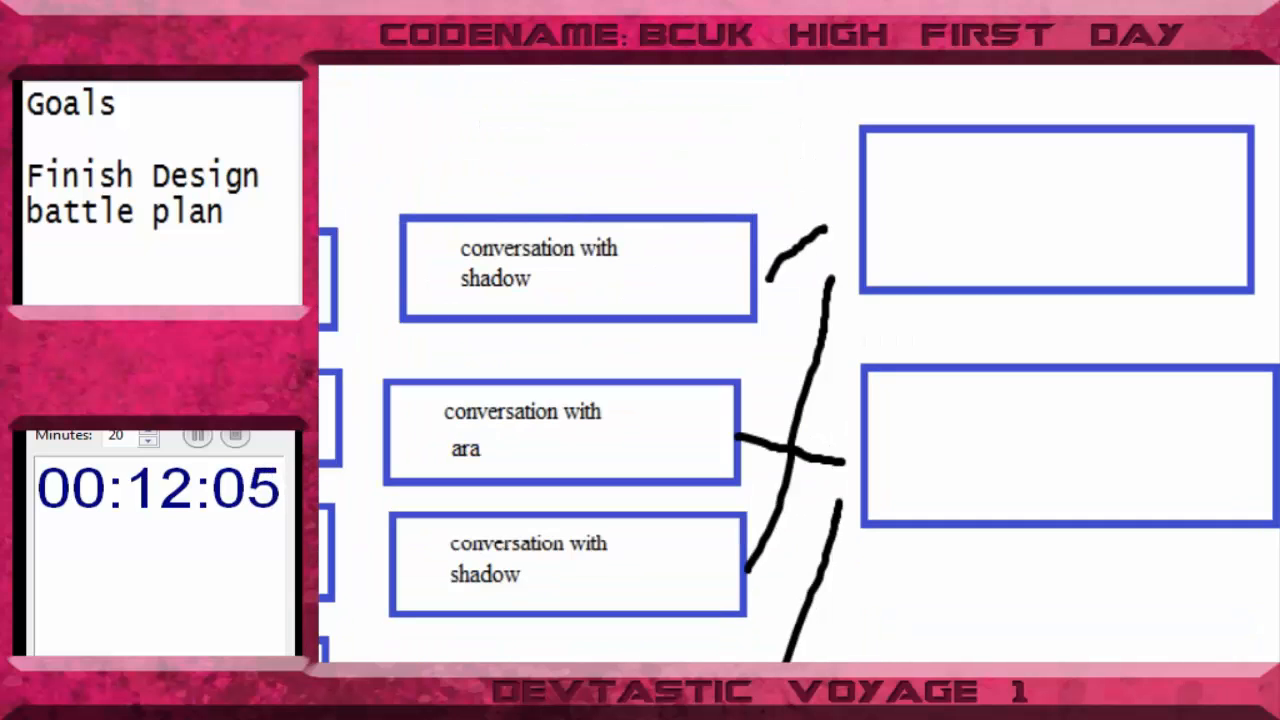
# - Label the first empty blue box in the upper column "Ask to Skip"
pyautogui.scroll(12, 799, 363)
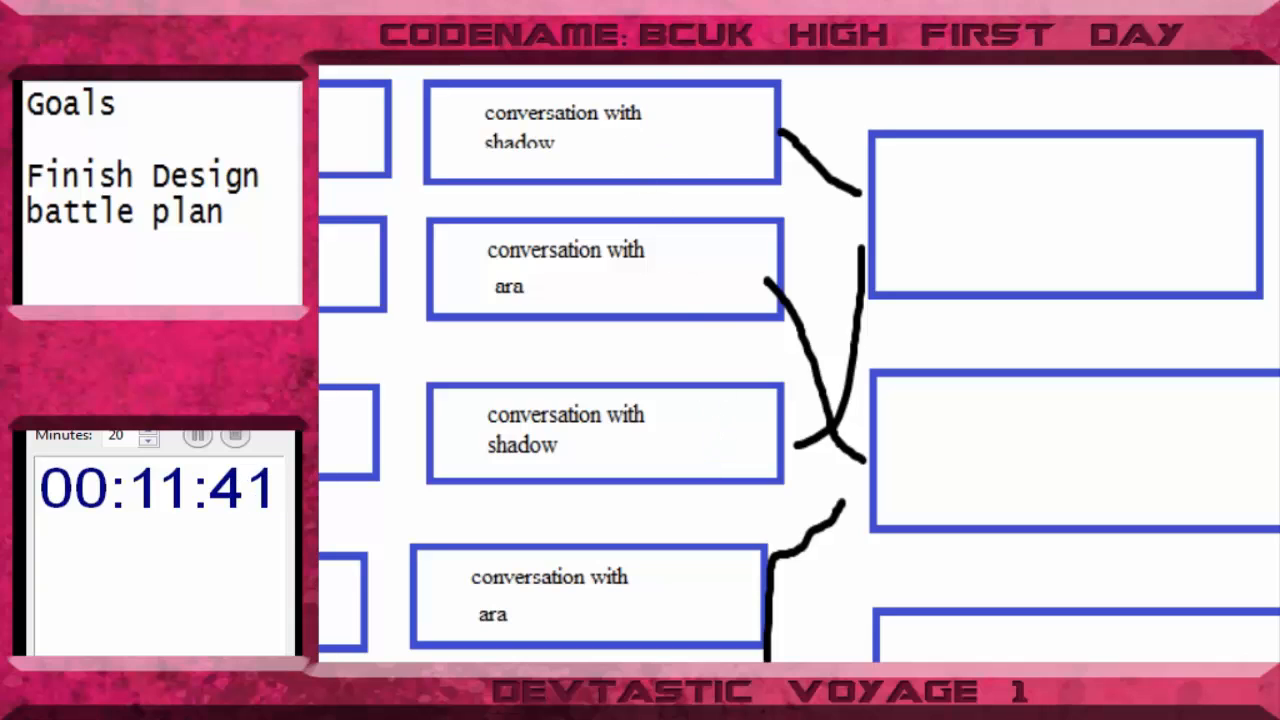
pyautogui.click(932, 190)
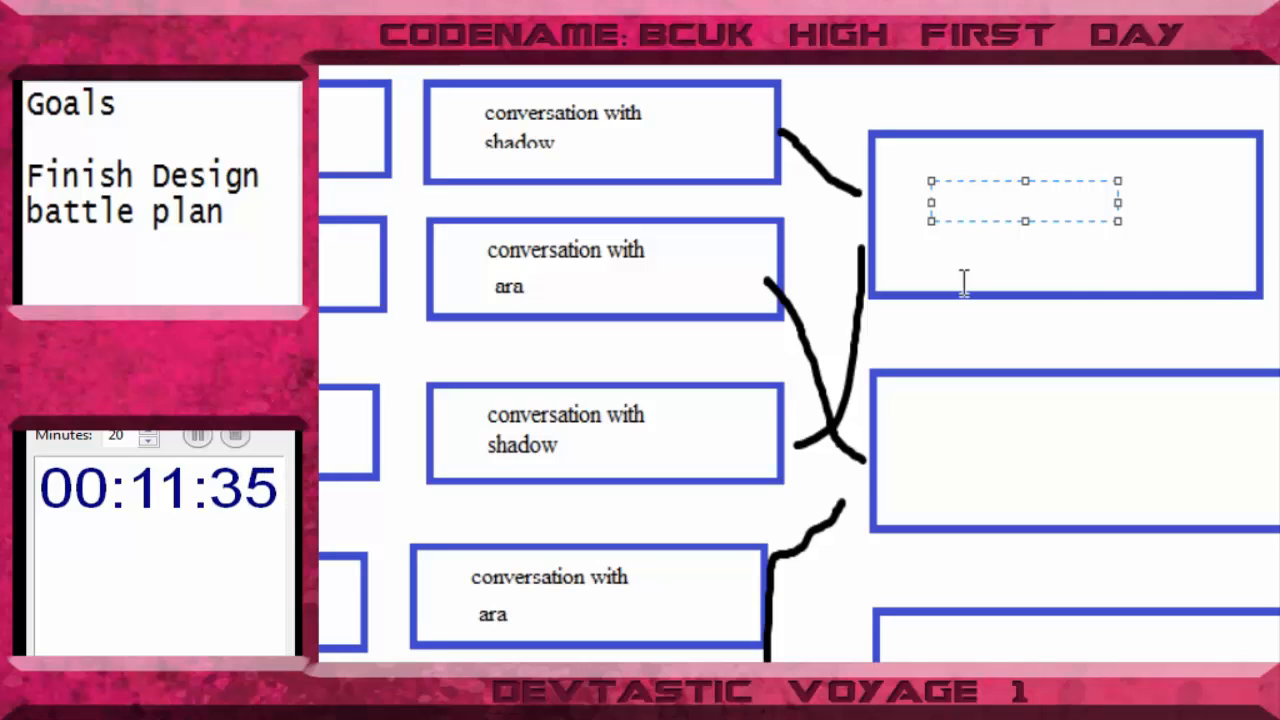
pyautogui.write('Asj')
pyautogui.press('BackSpace')
pyautogui.write('K shad')
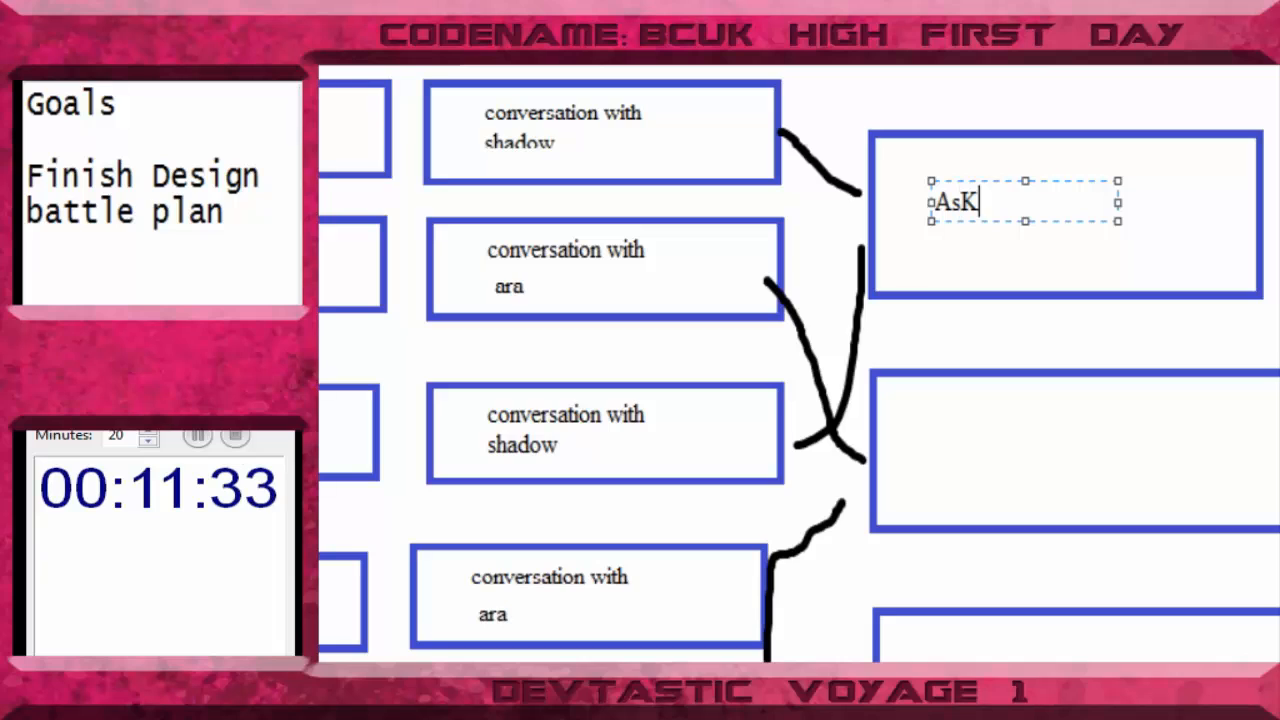
pyautogui.press('BackSpace')
pyautogui.press('BackSpace')
pyautogui.press('BackSpace')
pyautogui.press('BackSpace')
pyautogui.press('BackSpace')
pyautogui.press('BackSpace')
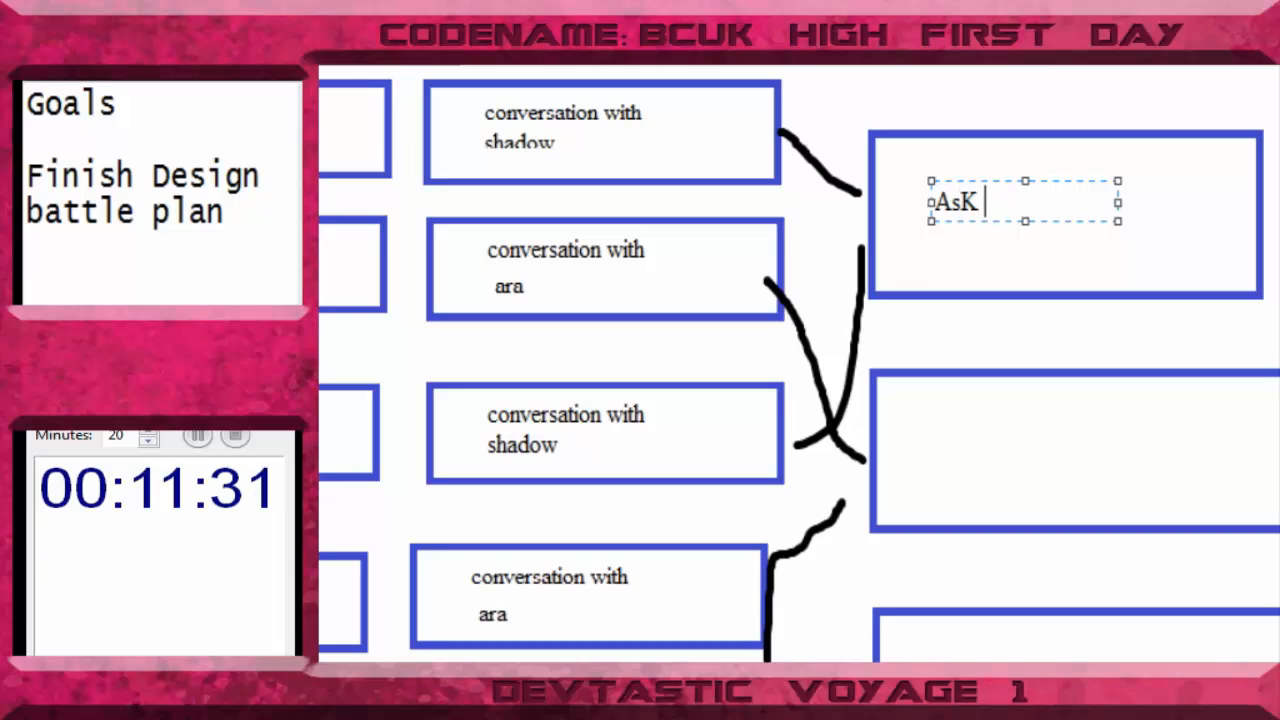
pyautogui.write('k to ')
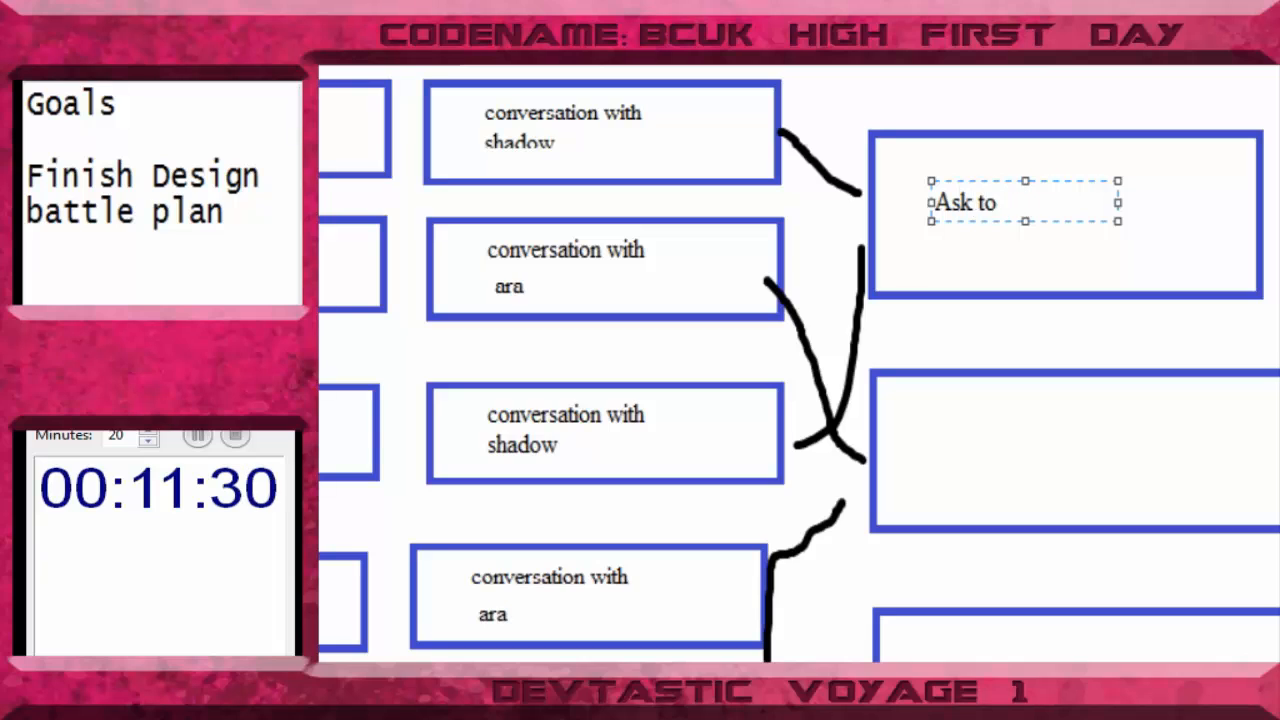
pyautogui.write('Skip')
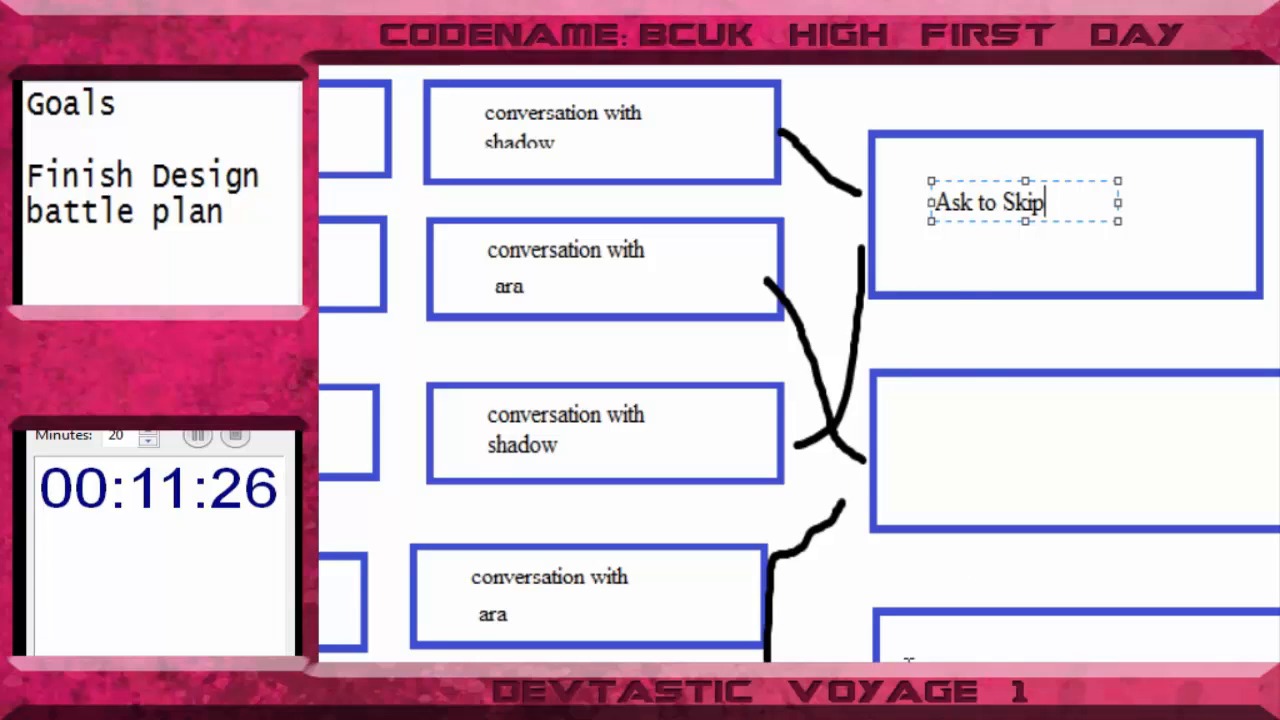
pyautogui.click(986, 423)
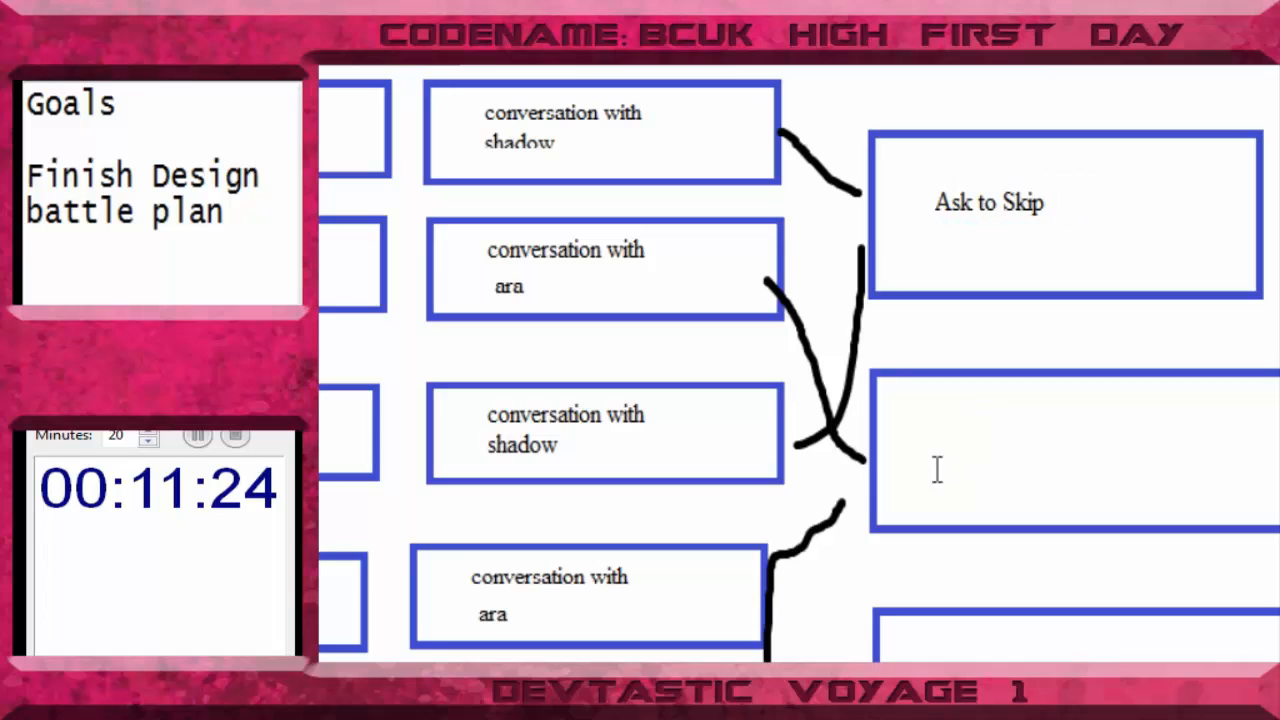
# - Label the second empty blue box in the upper column "Ask to Skip"
pyautogui.click(932, 442)
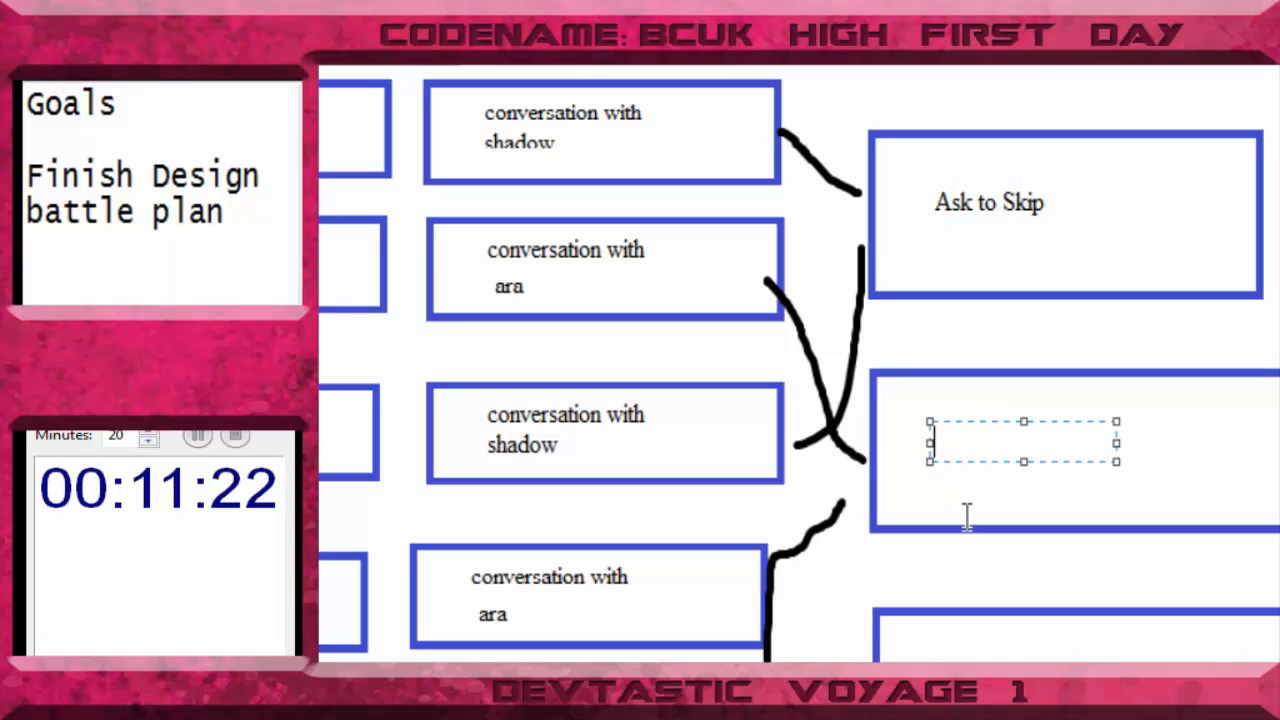
pyautogui.write('Ask ')
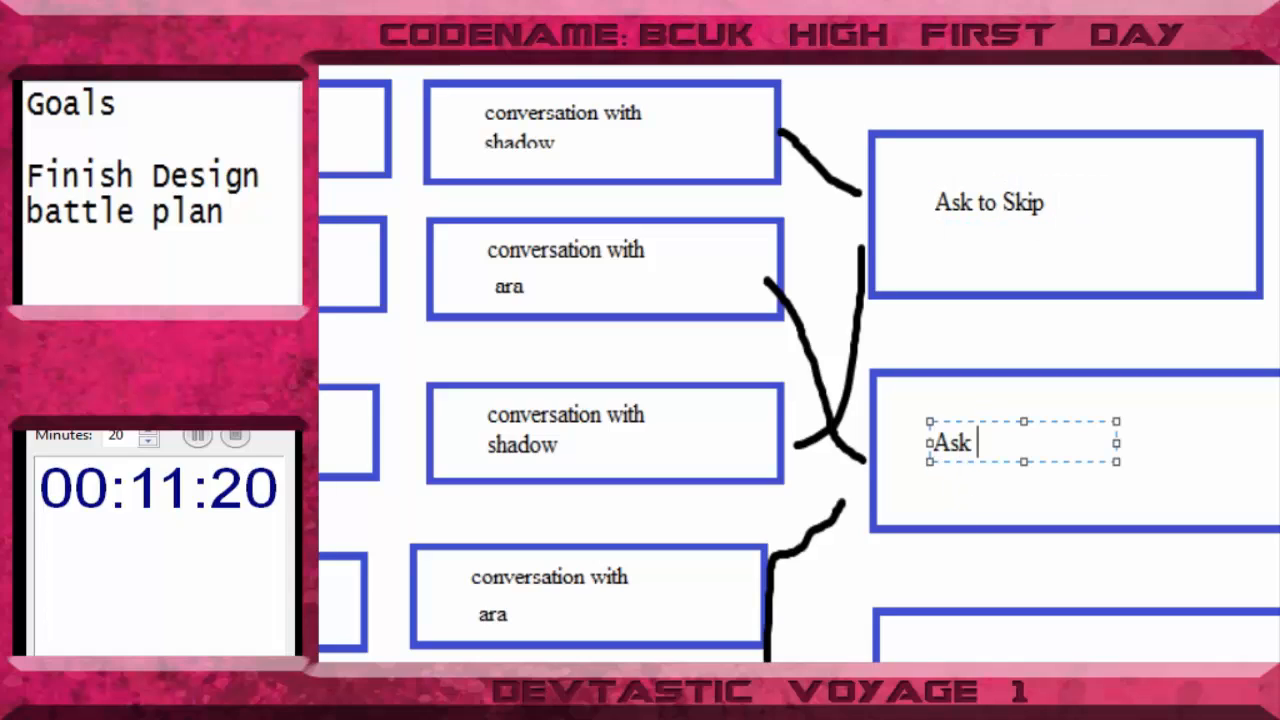
pyautogui.write('to Skip')
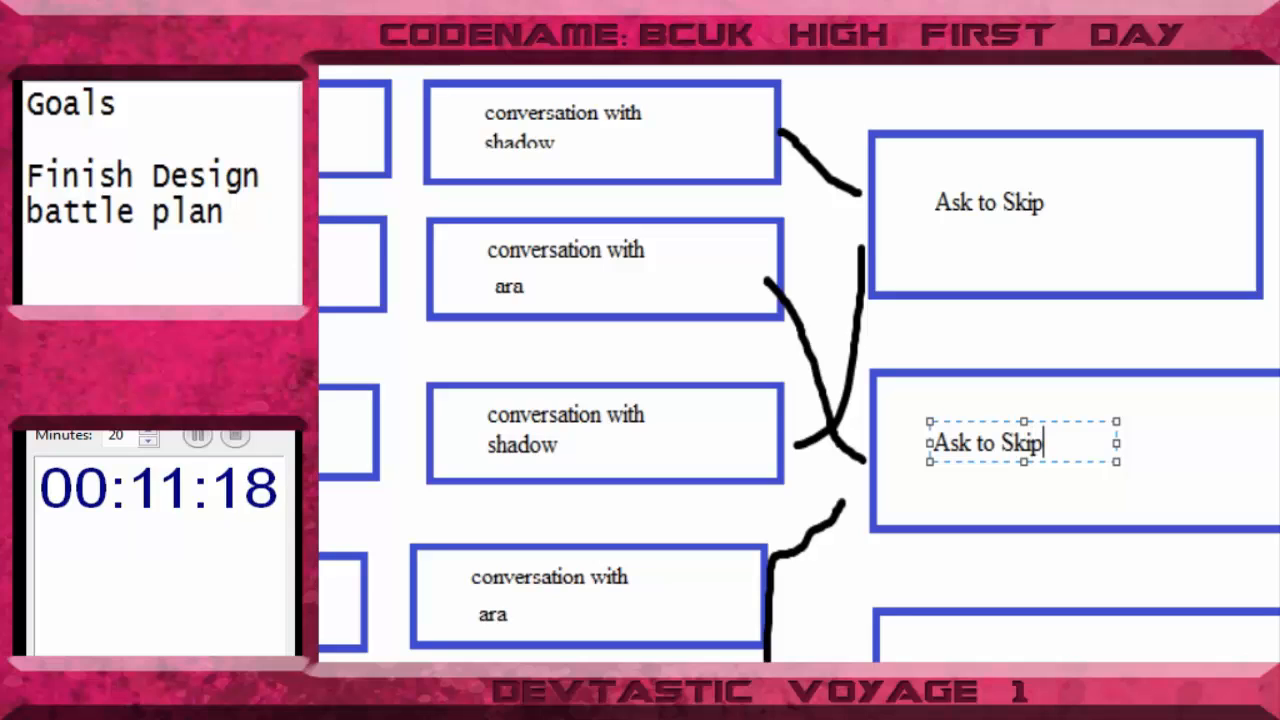
pyautogui.press('Escape')
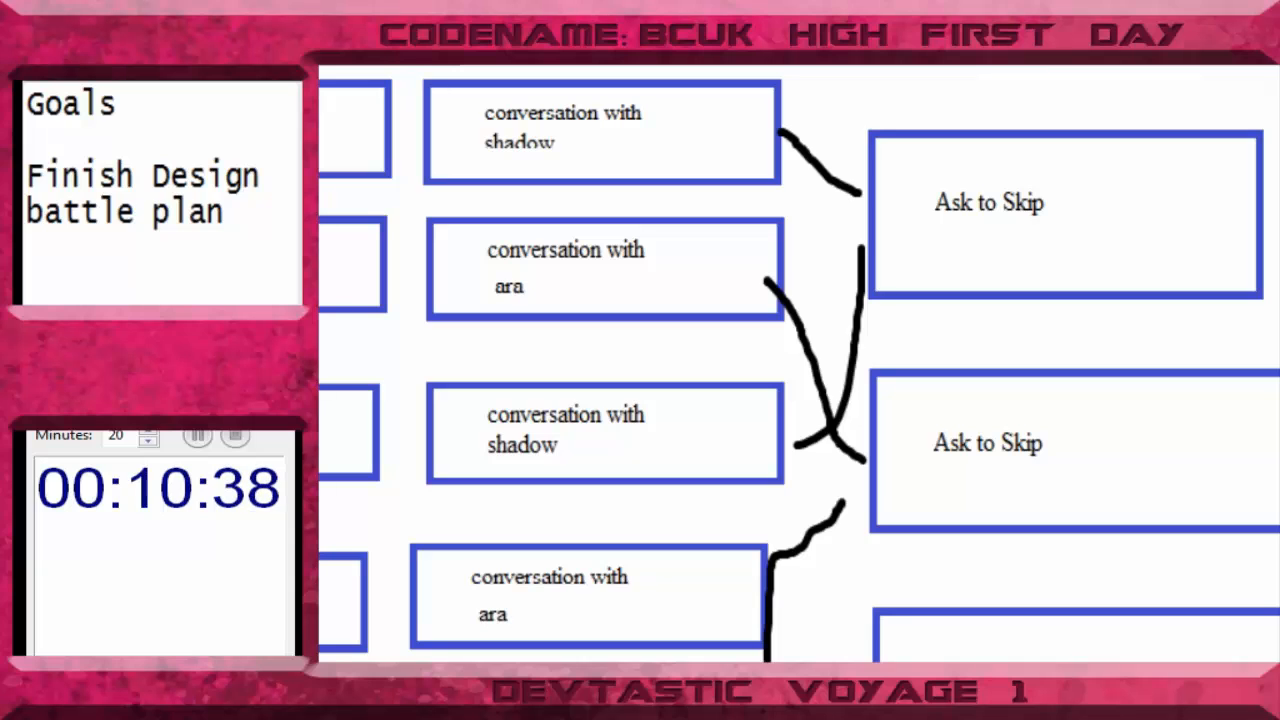
# - Copy the "Ask to Skip" label and place a copy in each of the two empty blue boxes of the lower column
pyautogui.moveTo(920, 169); pyautogui.dragTo(1100, 238)
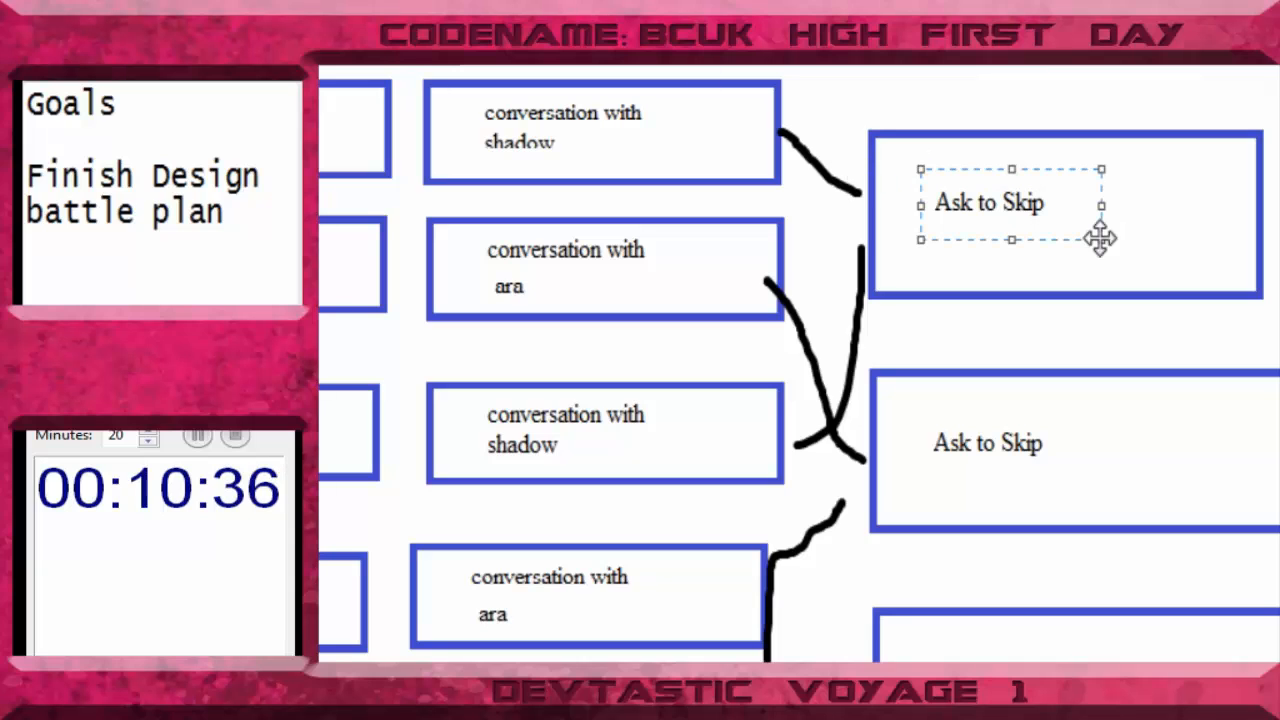
pyautogui.scroll(-5, 1100, 238)
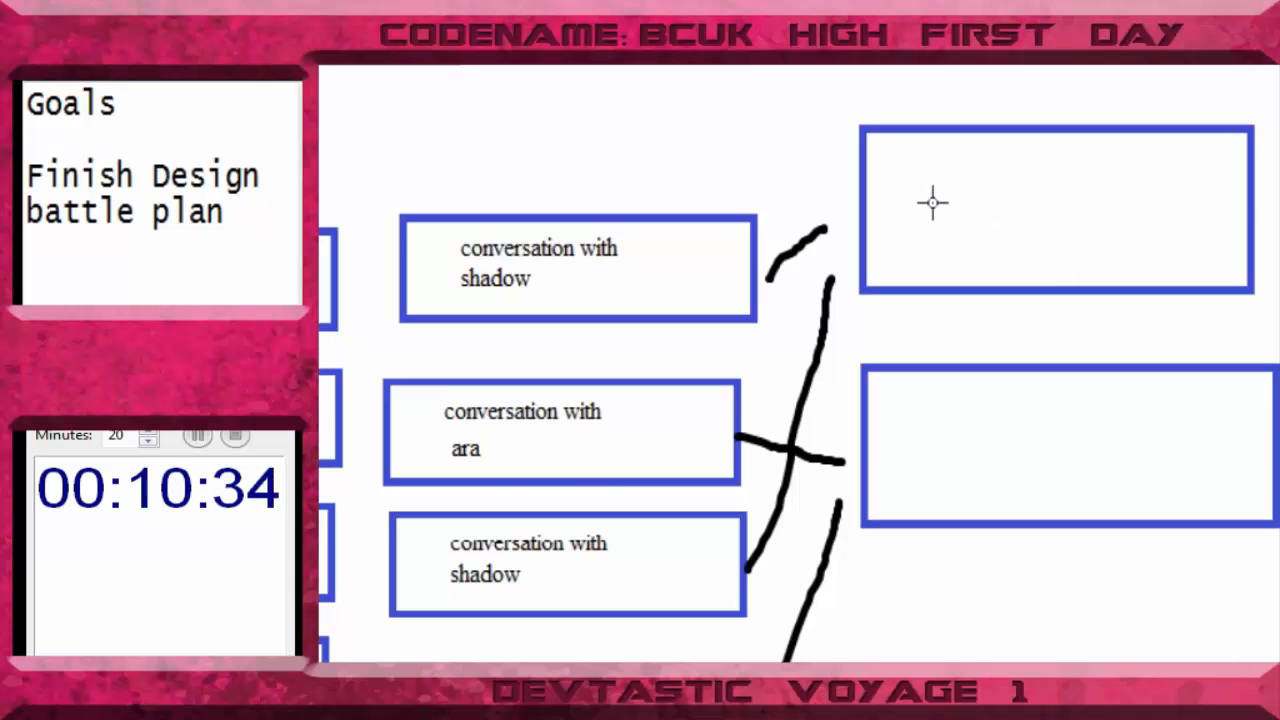
pyautogui.hotkey('ctrl', 'v')
pyautogui.moveTo(343, 100); pyautogui.dragTo(958, 204)
pyautogui.hotkey('ctrl', 'v')
pyautogui.moveTo(442, 103); pyautogui.dragTo(1062, 447)
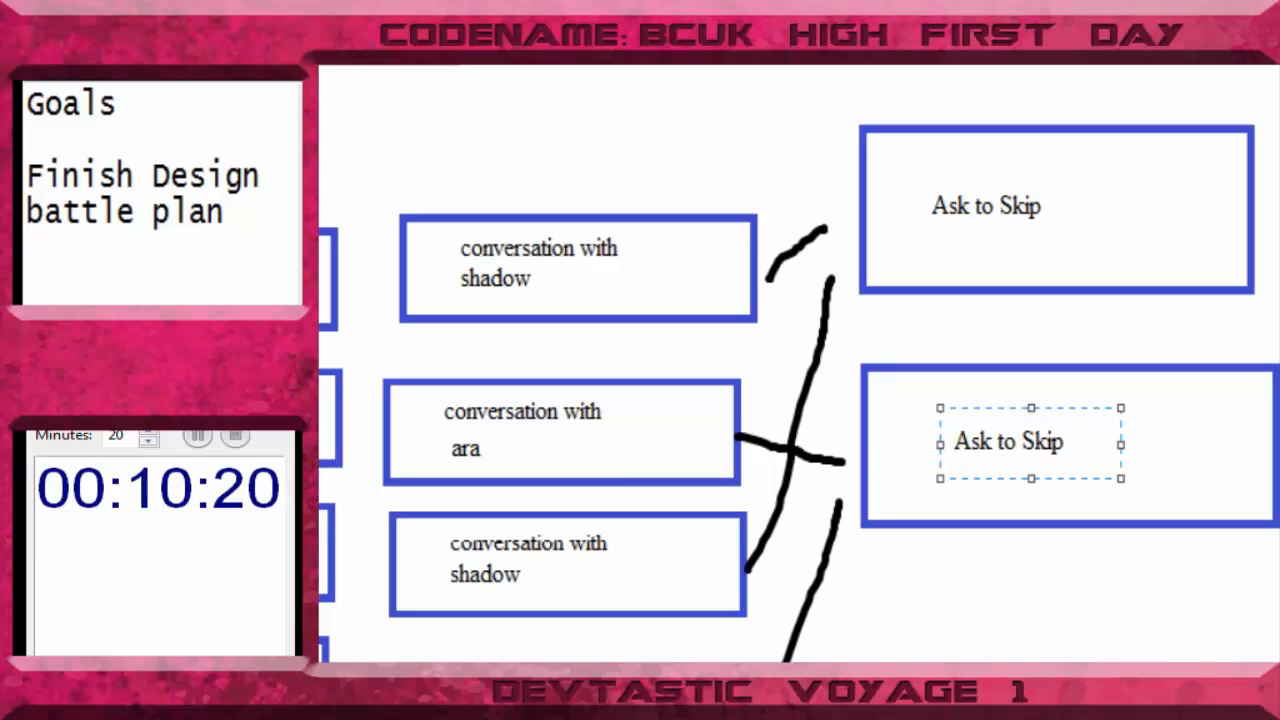
# - Paste the "Ask to Skip" label into each of the three empty red boxes of the upper red column
pyautogui.scroll(-3, 790, 360)
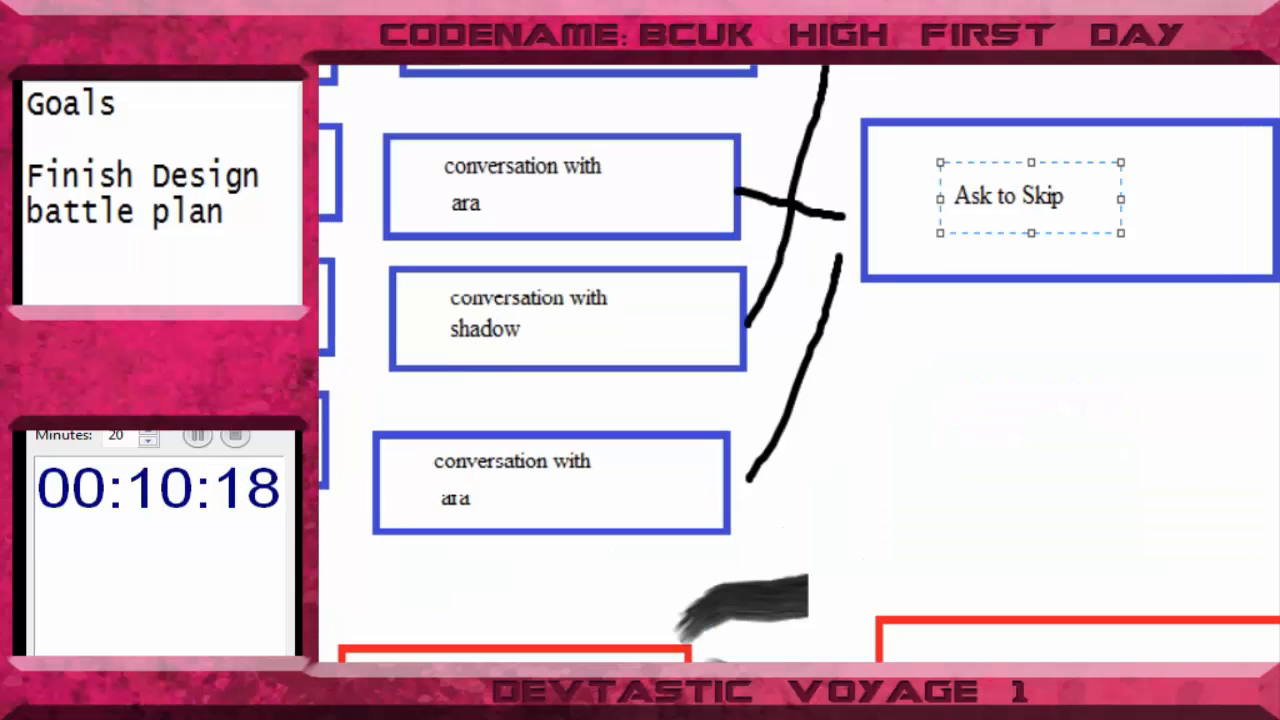
pyautogui.hotkey('ctrl', 'v')
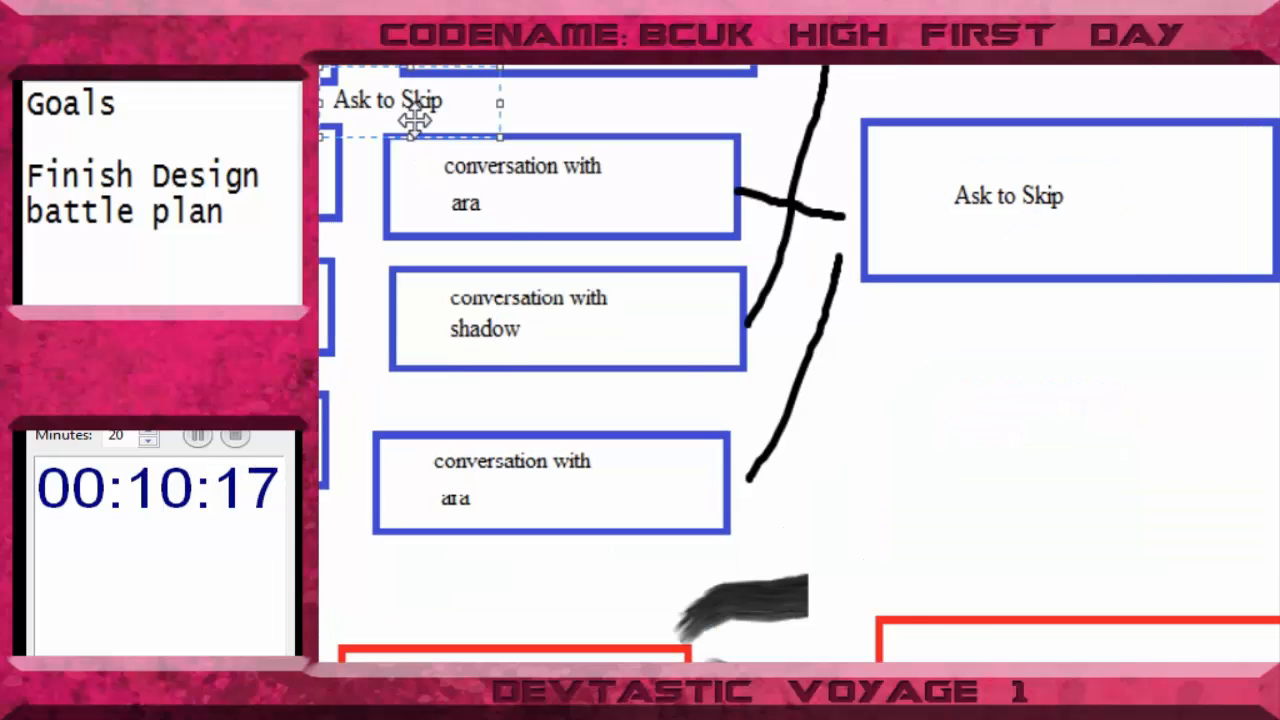
pyautogui.moveTo(415, 122); pyautogui.dragTo(1010, 708)
pyautogui.hotkey('ctrl', 'v')
pyautogui.moveTo(420, 123); pyautogui.dragTo(1041, 719)
pyautogui.scroll(-6, 1041, 719)
pyautogui.hotkey('ctrl', 'v')
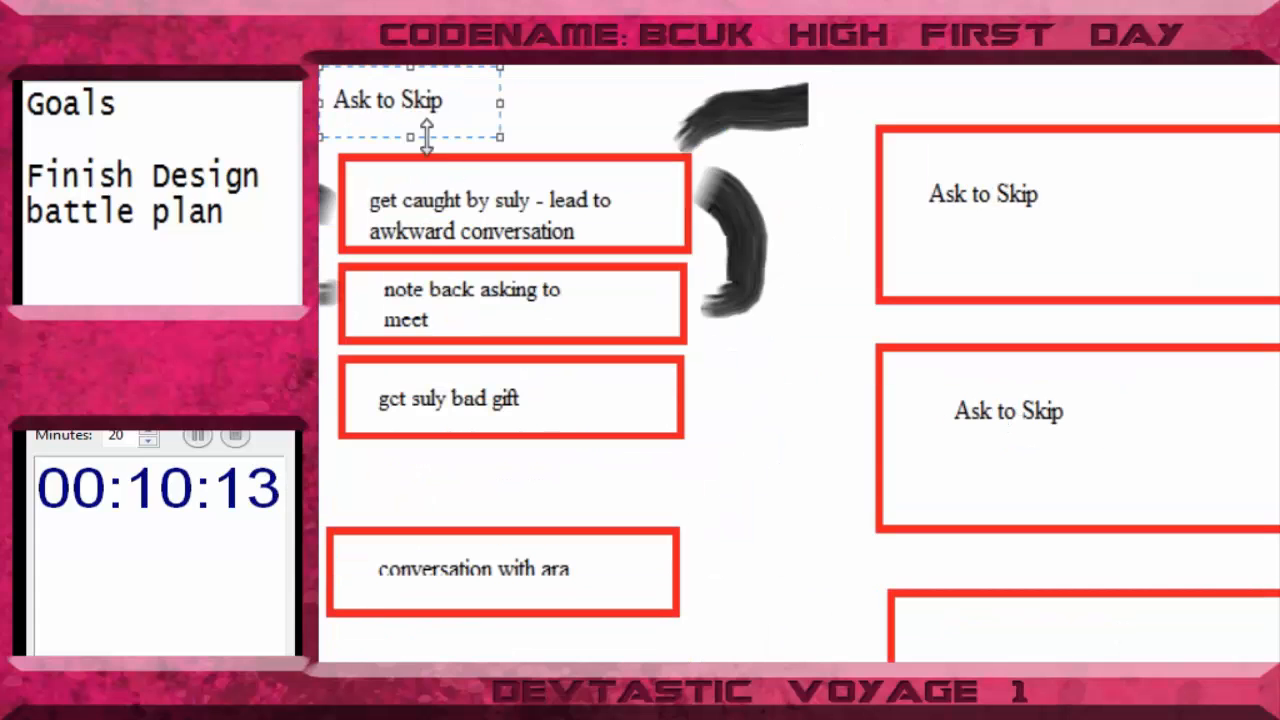
pyautogui.moveTo(420, 123); pyautogui.dragTo(1024, 655)
# - Paste the "Ask to Skip" label into each of the three empty red boxes of the lower red column
pyautogui.scroll(-6, 1000, 655)
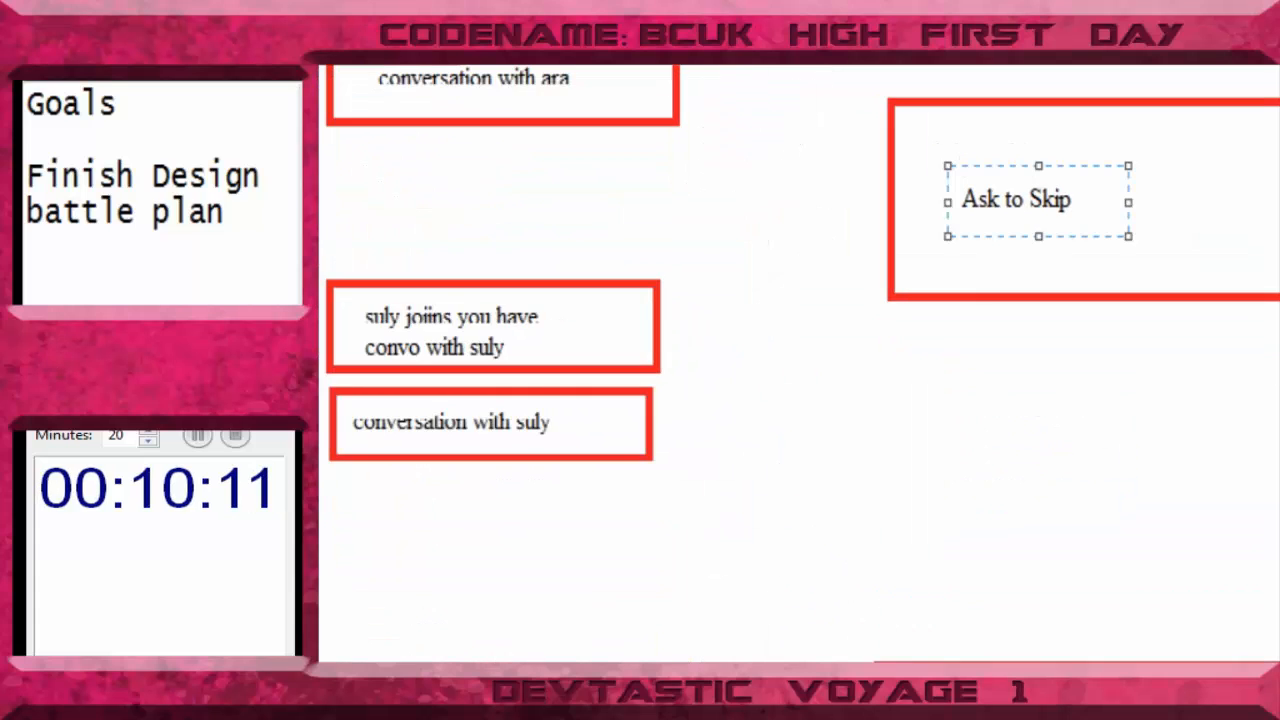
pyautogui.hotkey('ctrl', 'v')
pyautogui.moveTo(355, 122); pyautogui.dragTo(1041, 700)
pyautogui.hotkey('ctrl', 'v')
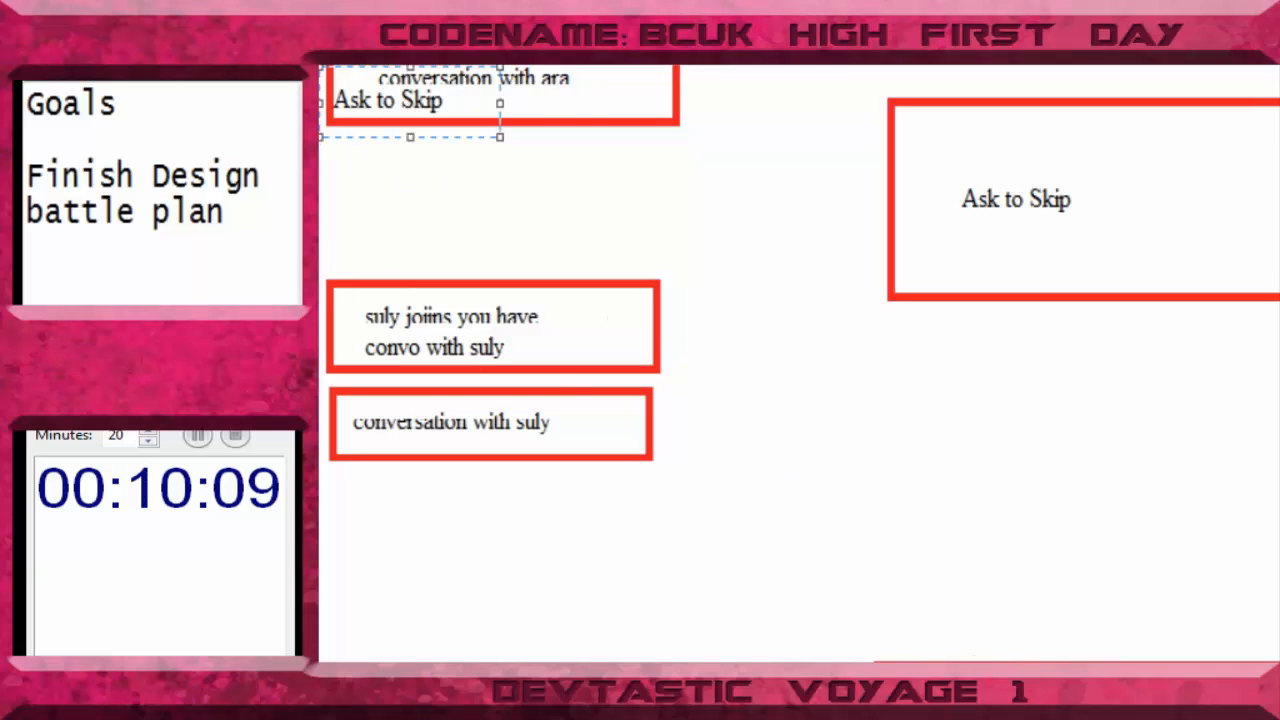
pyautogui.moveTo(415, 98); pyautogui.dragTo(1041, 700)
pyautogui.scroll(2, 800, 360)
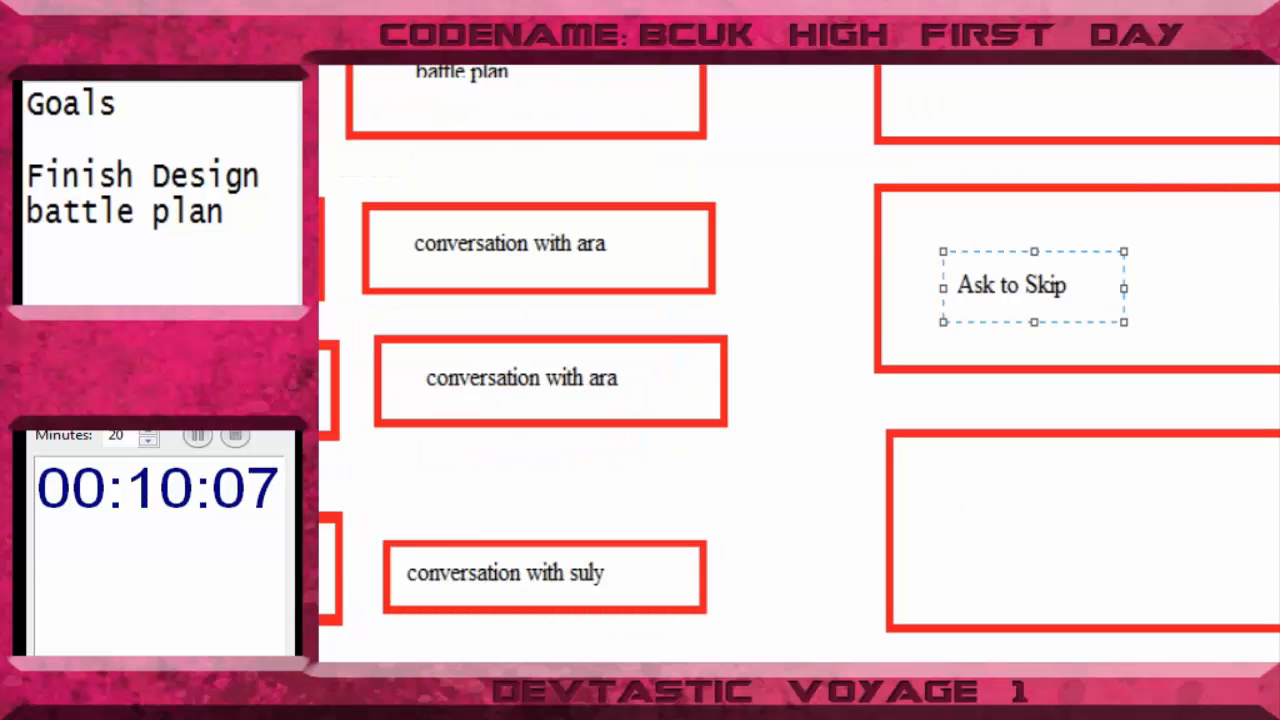
pyautogui.hotkey('ctrl', 'v')
pyautogui.moveTo(405, 102); pyautogui.dragTo(1006, 537)
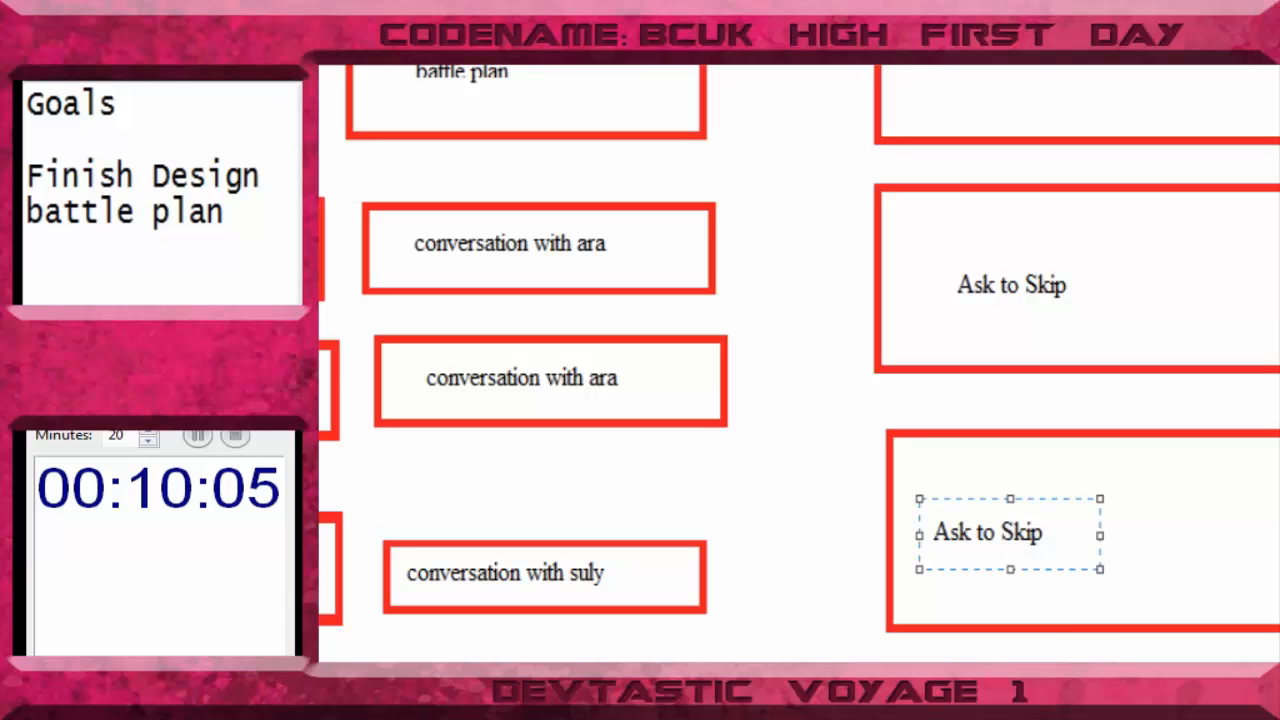
# - Paste the "Final Skip prep" label and move it into the empty purple box beside the lower red column
pyautogui.hscroll(2, 800, 360)
pyautogui.hscroll(1, 800, 360)
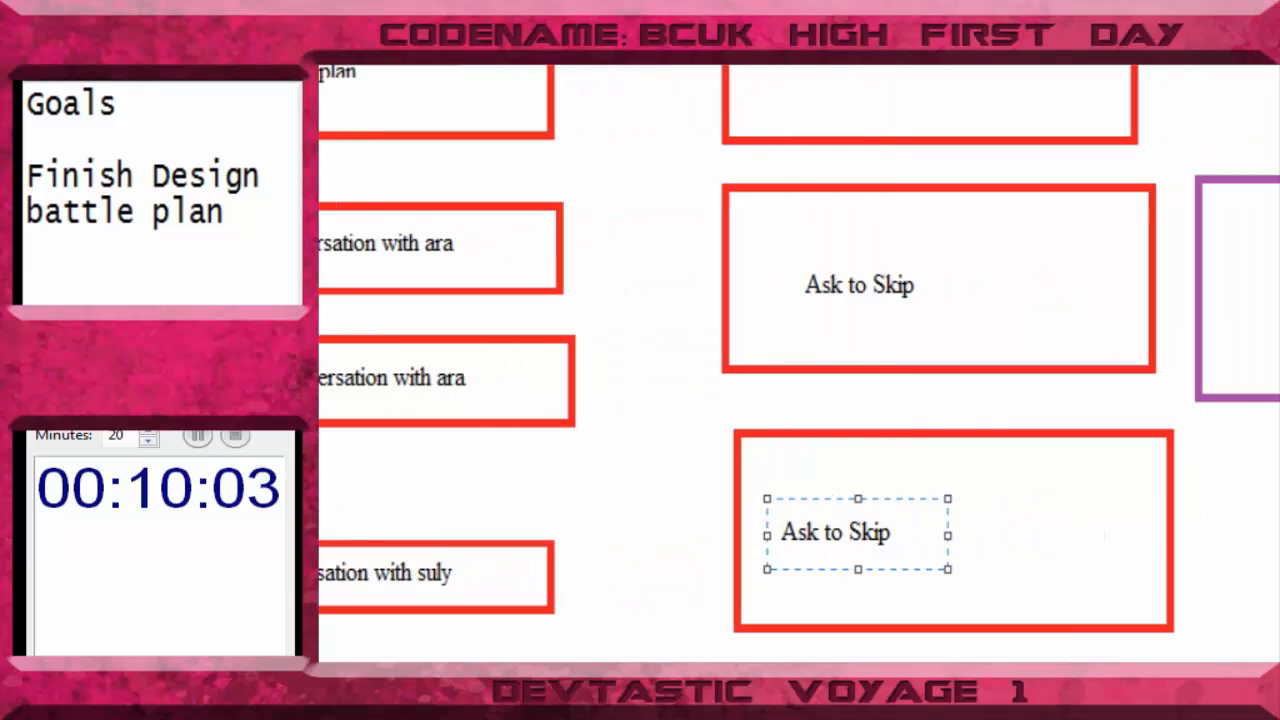
pyautogui.scroll(4, 800, 360)
pyautogui.click(1264, 200)
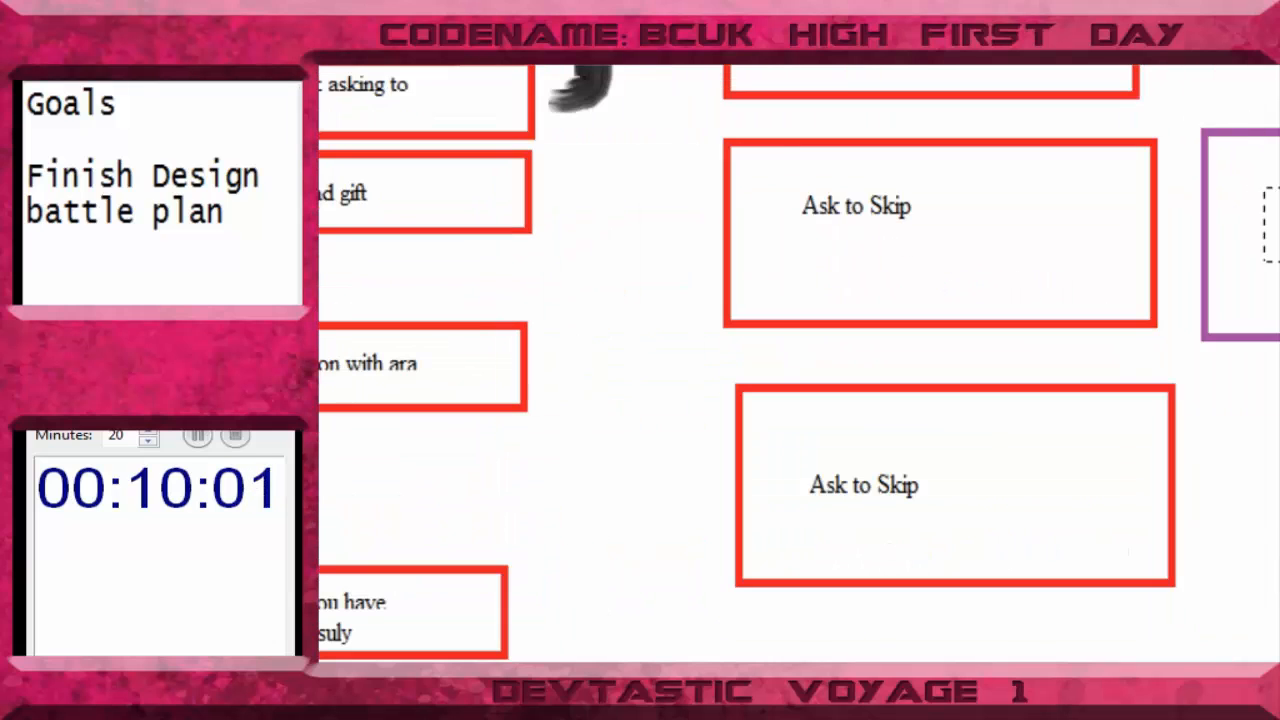
pyautogui.scroll(5, 800, 360)
pyautogui.hotkey('ctrl', 'v')
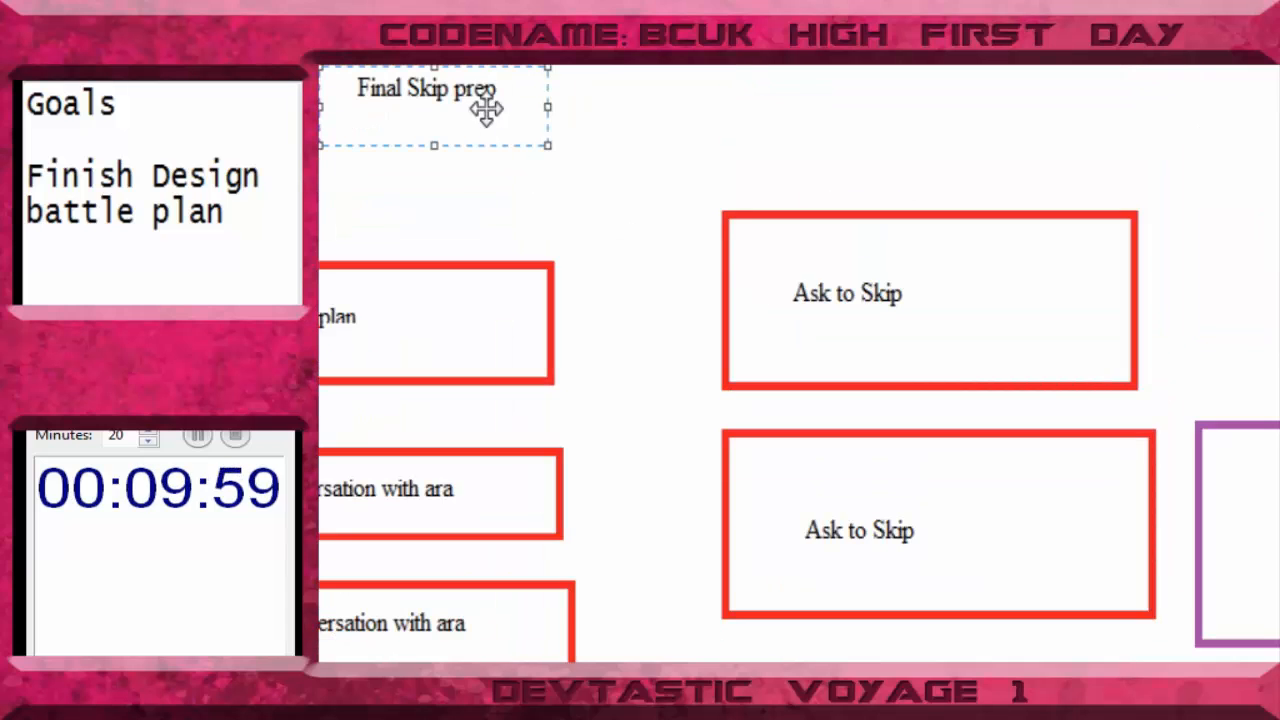
pyautogui.moveTo(485, 108); pyautogui.dragTo(1279, 500)
pyautogui.scroll(8, 800, 360)
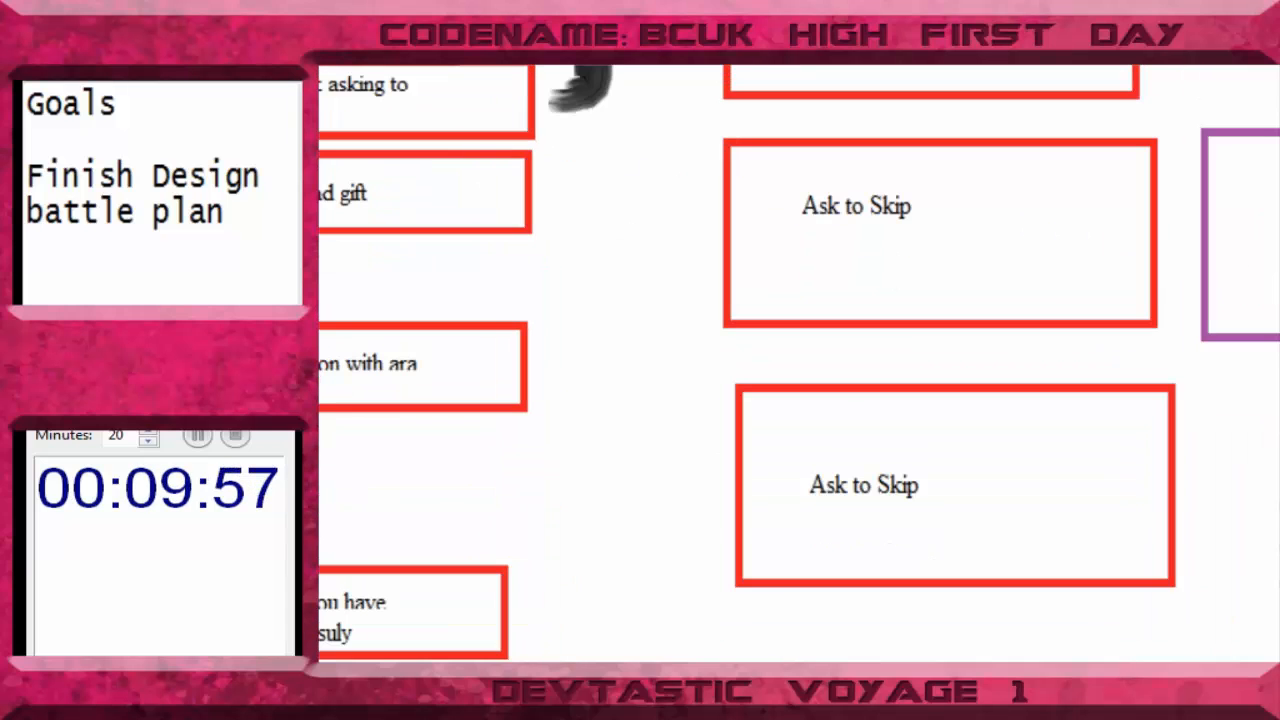
pyautogui.scroll(8, 800, 360)
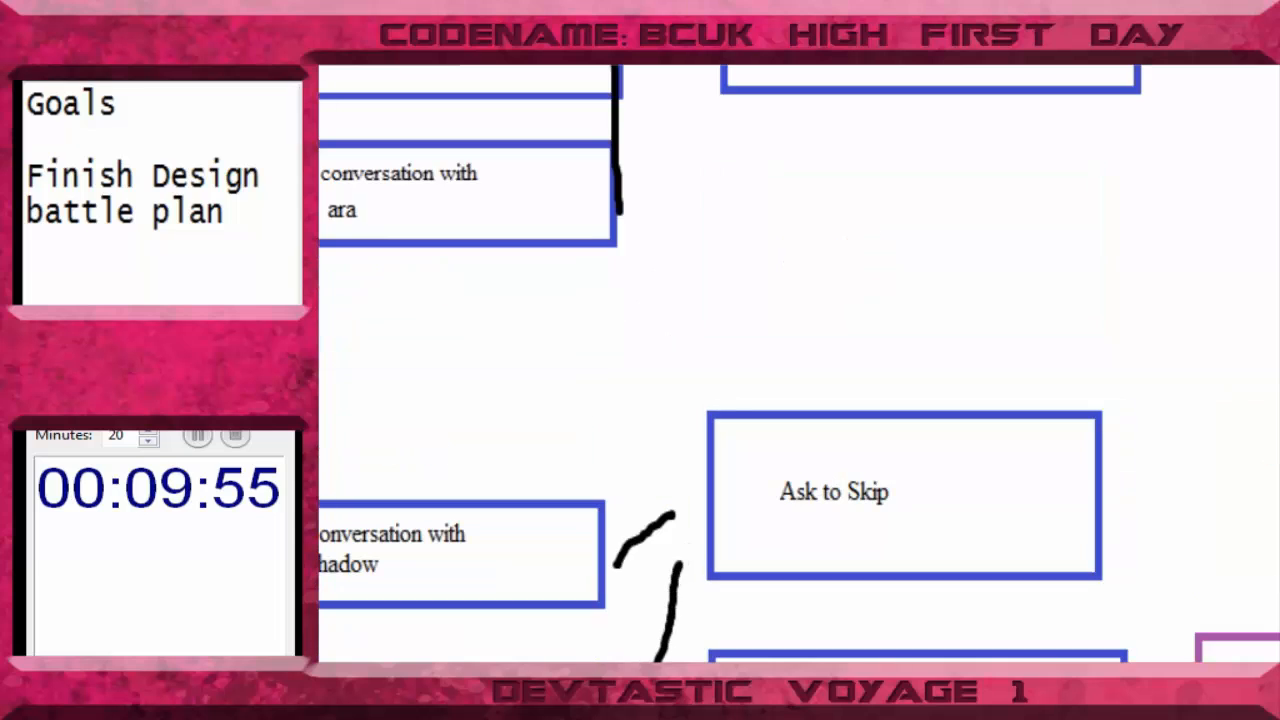
# - Clear the entire flowchart drawing so the canvas is blank
pyautogui.rightClick(752, 217)
pyautogui.rightClick(749, 231)
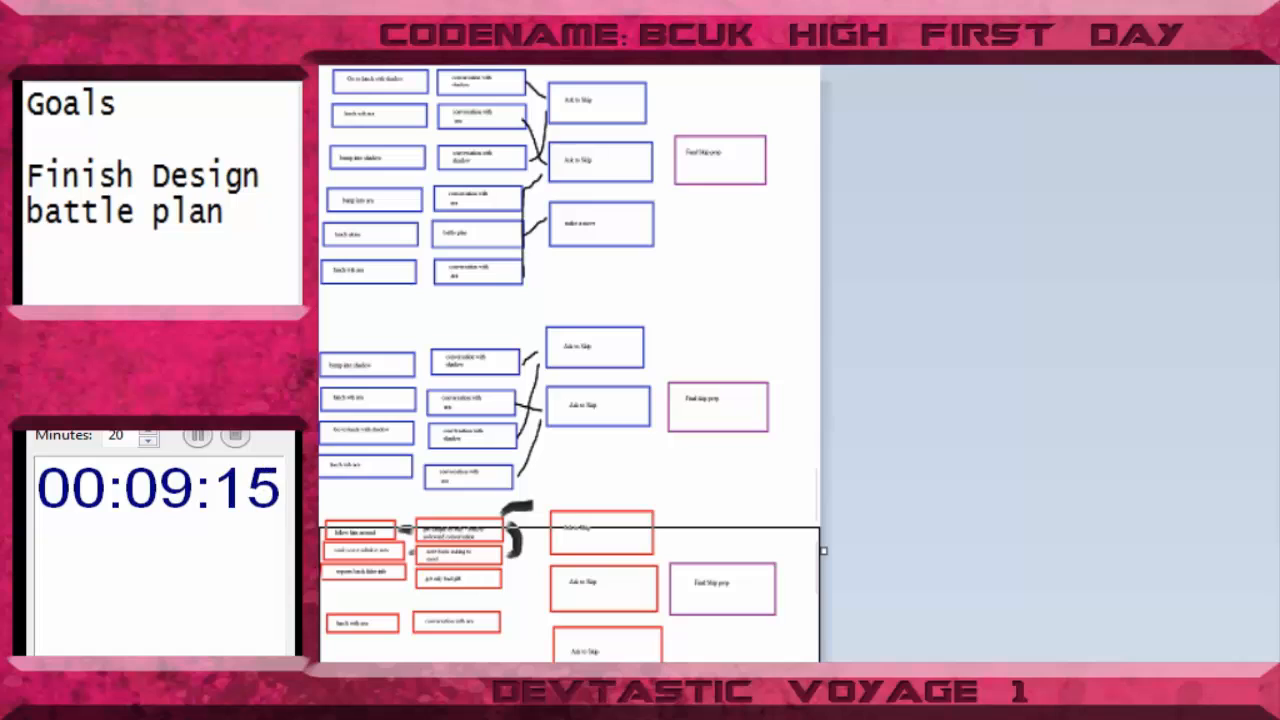
pyautogui.hotkey('ctrl', 'a')
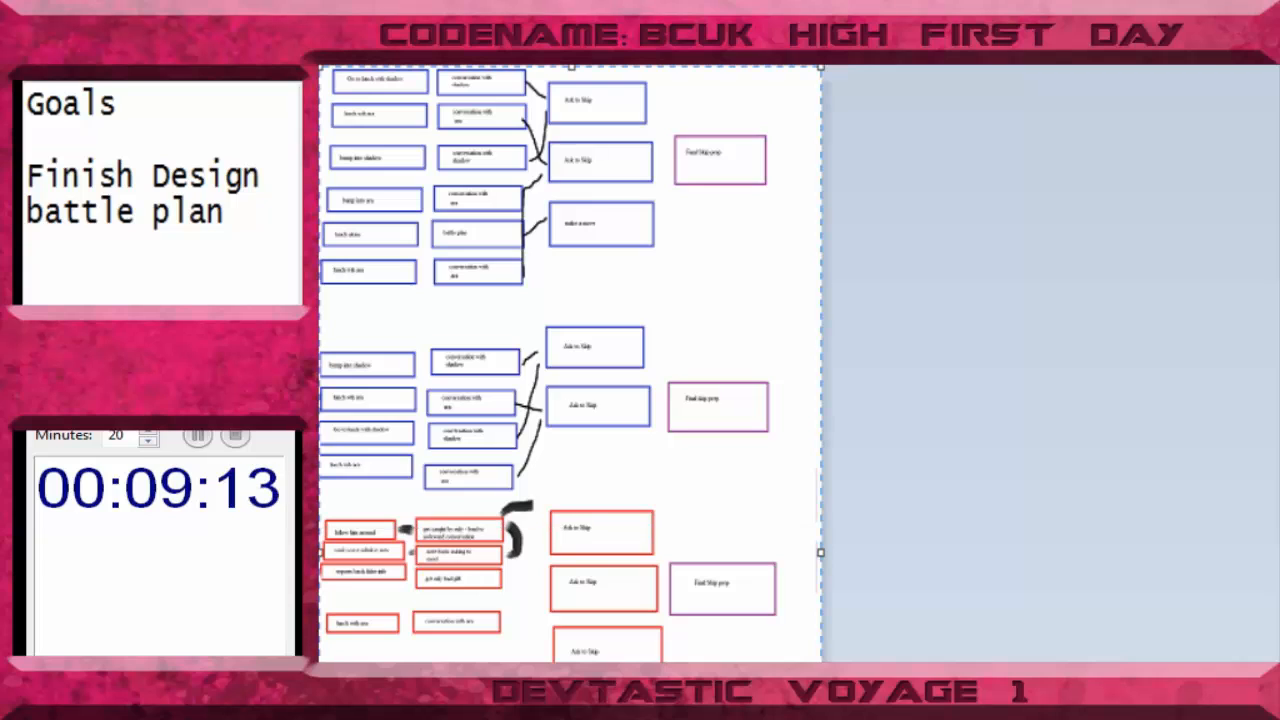
pyautogui.press('Delete')
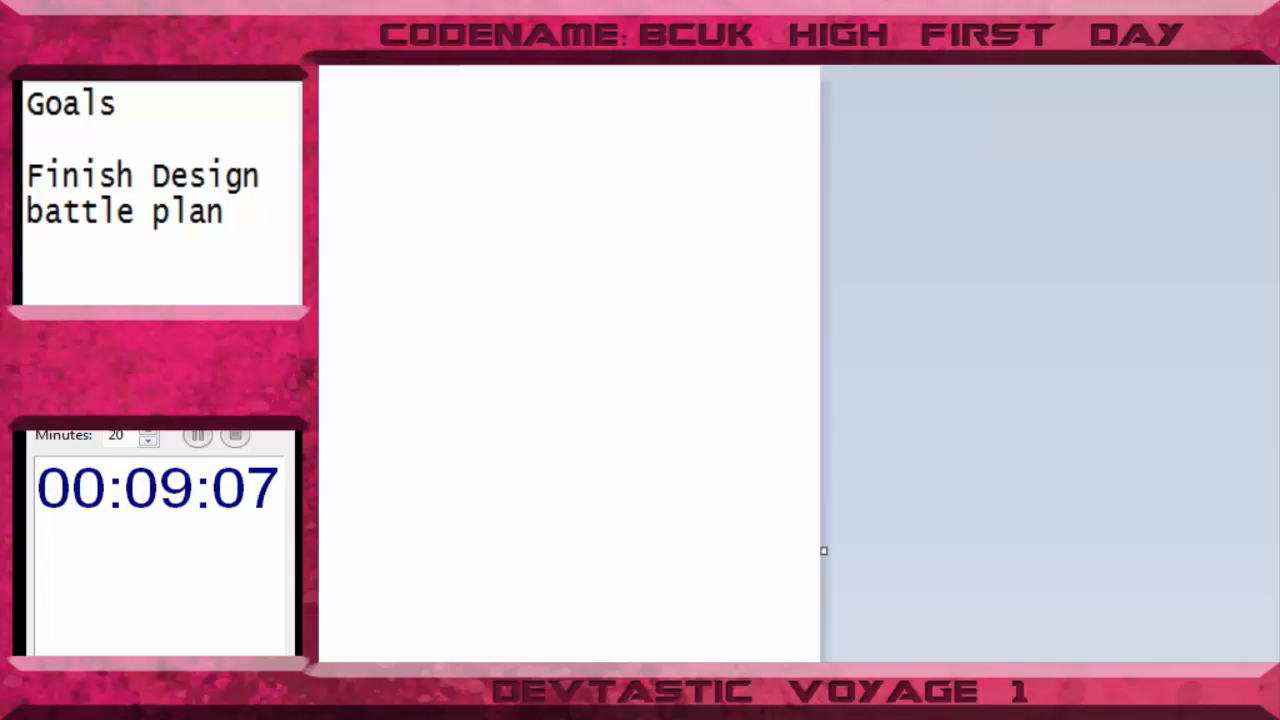
# - Draw a large black frame containing three stacked brown rounded boxes and a yellow banana shape with a brown stem
pyautogui.click(558, 208)
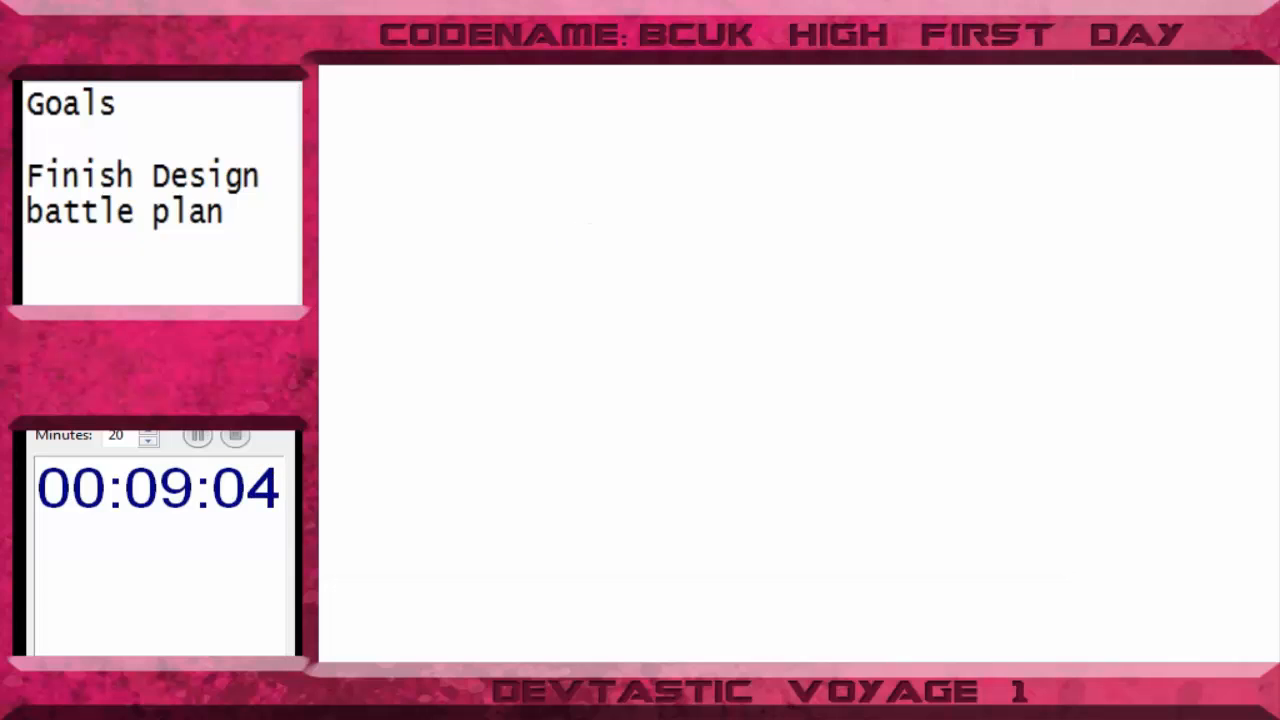
pyautogui.moveTo(370, 120)
pyautogui.mouseDown()
pyautogui.moveTo(477, 200)
pyautogui.moveTo(1230, 662)
pyautogui.mouseUp()
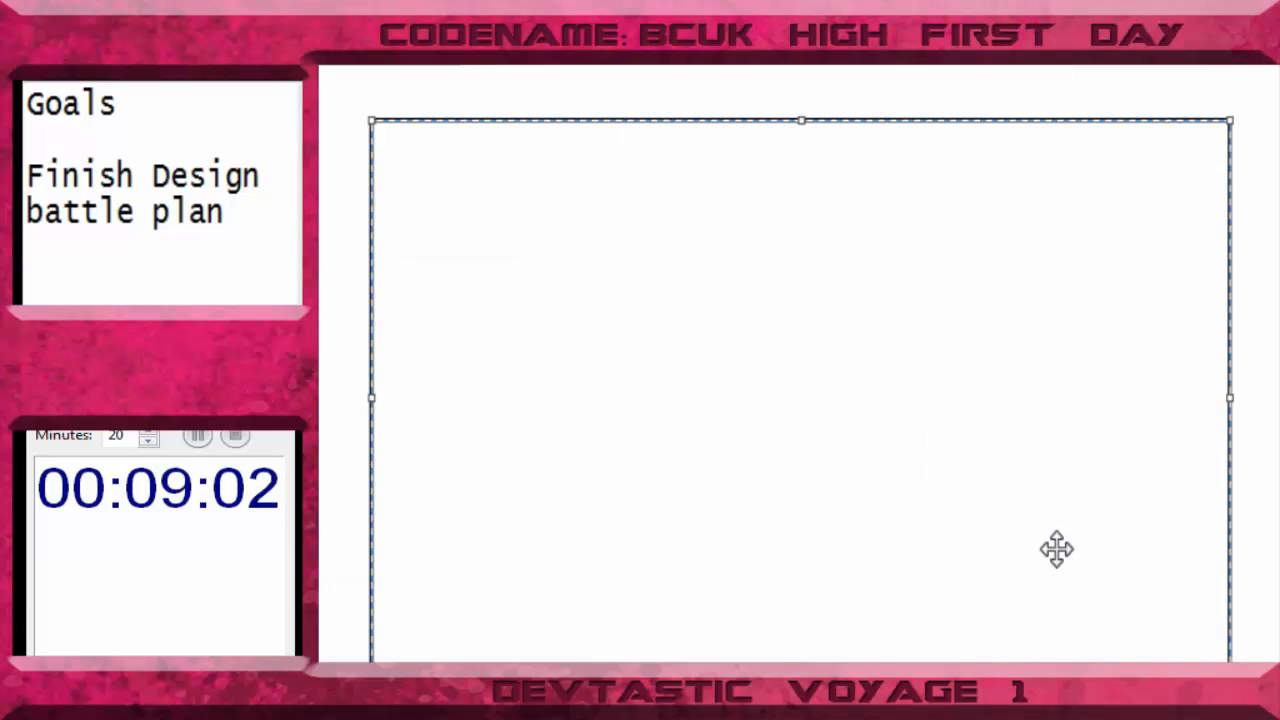
pyautogui.moveTo(1056, 549); pyautogui.dragTo(1010, 513)
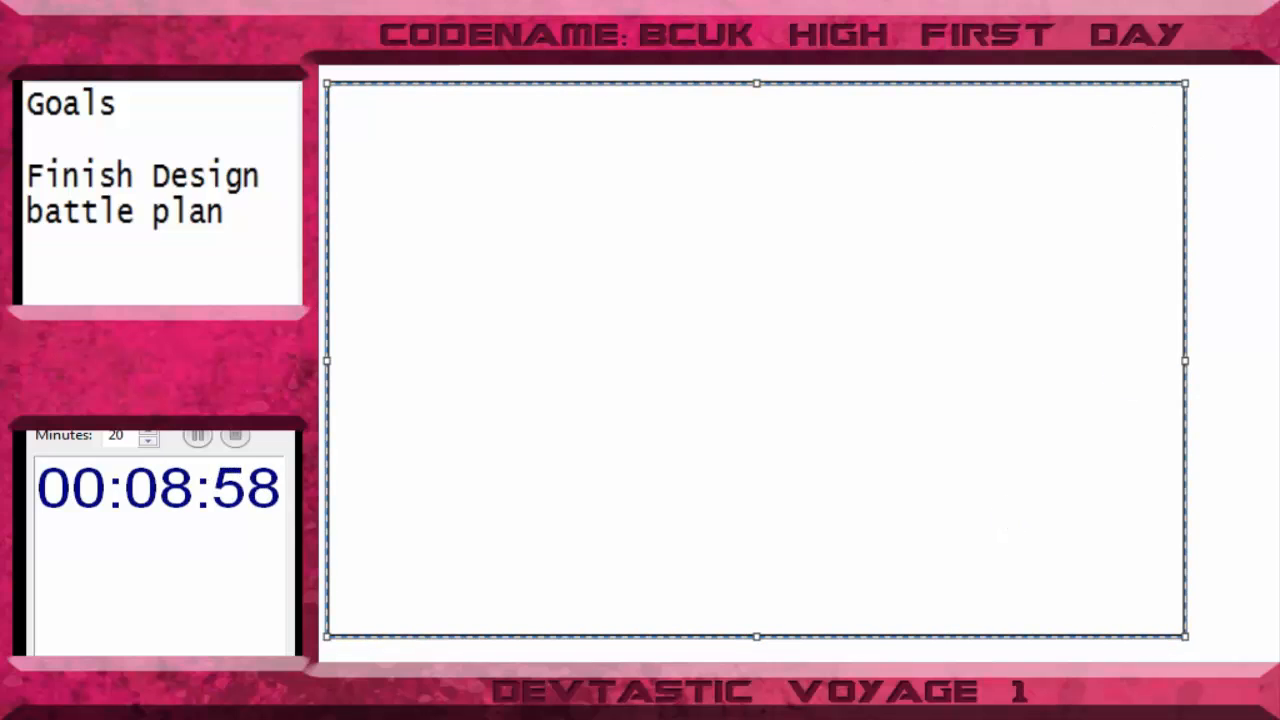
pyautogui.press('Escape')
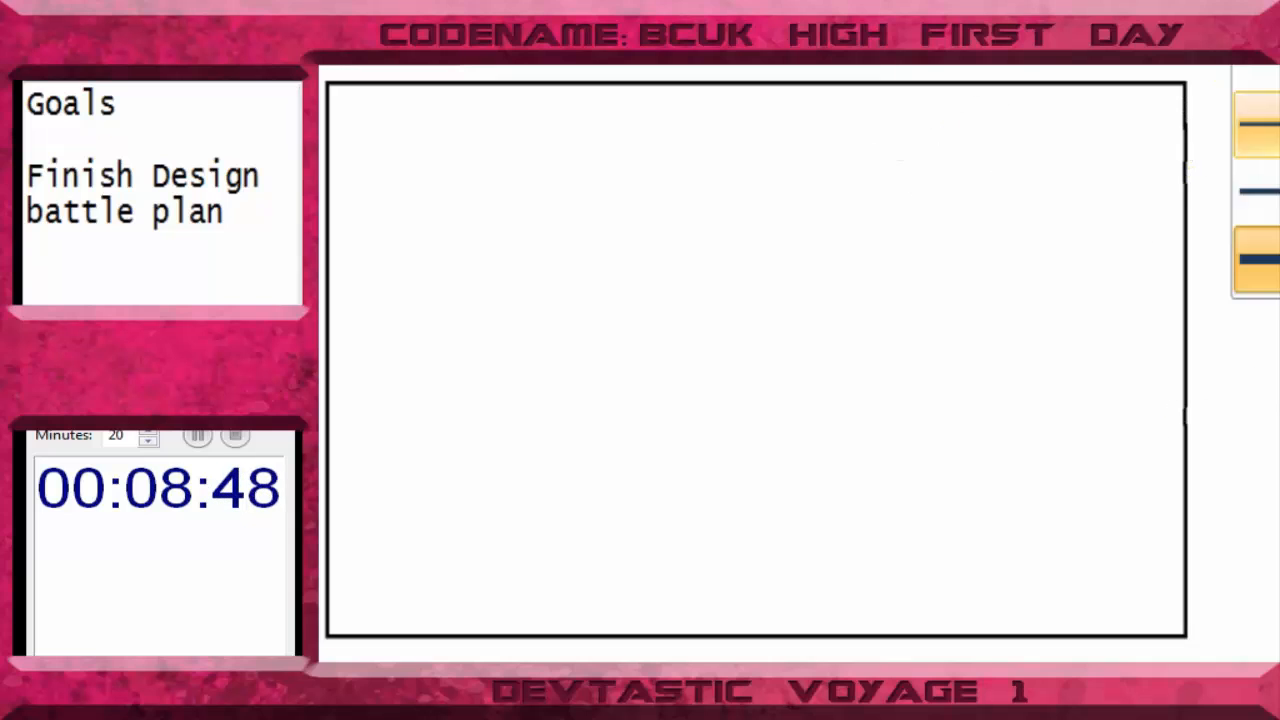
pyautogui.moveTo(1059, 107)
pyautogui.mouseDown()
pyautogui.moveTo(971, 277)
pyautogui.moveTo(1089, 340)
pyautogui.moveTo(1037, 286)
pyautogui.moveTo(1071, 115)
pyautogui.moveTo(1030, 100)
pyautogui.mouseUp()
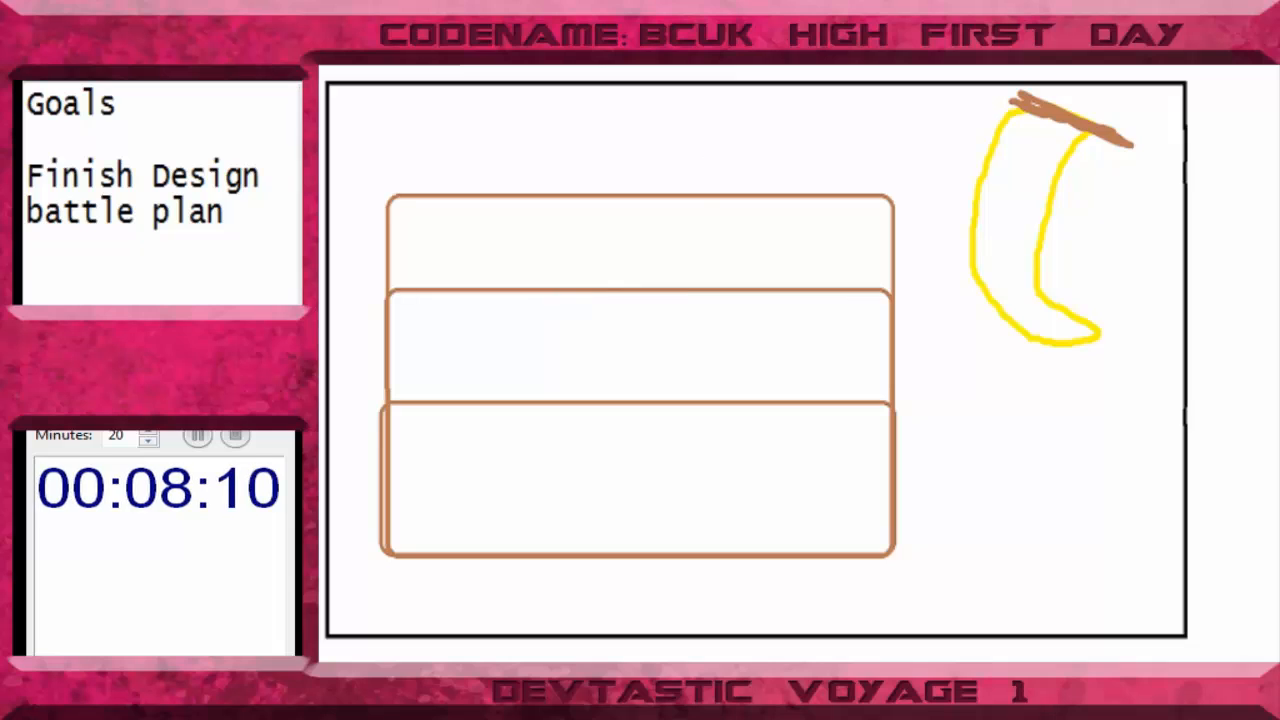
# - Add the text "Episode 13" inside the uppermost brown box and enlarge its font
pyautogui.click(466, 210)
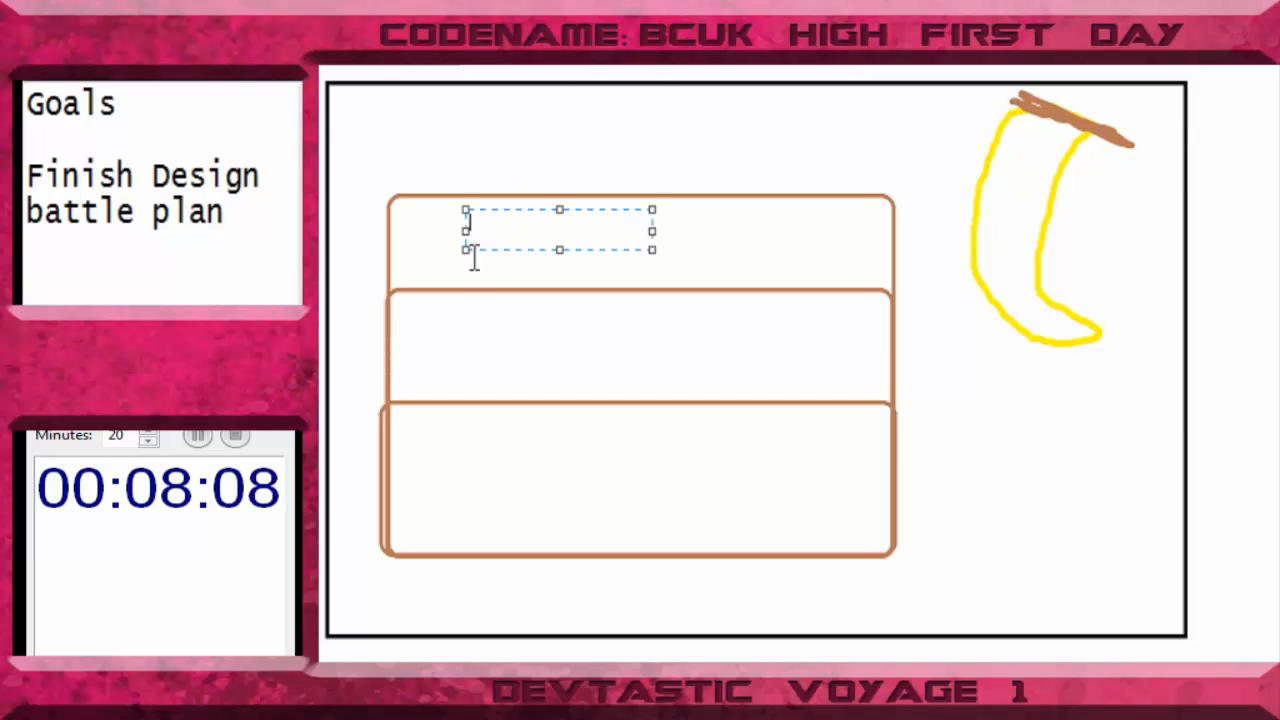
pyautogui.write('Episode 13')
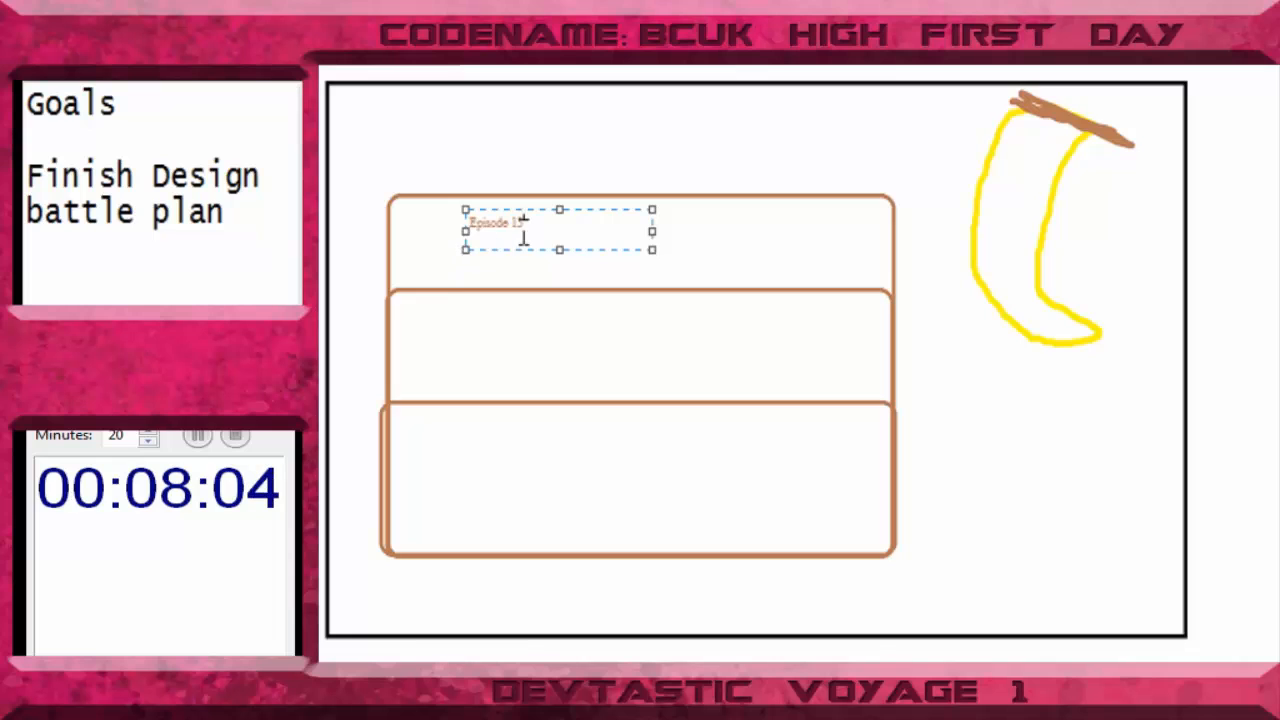
pyautogui.moveTo(553, 228); pyautogui.dragTo(364, 206)
pyautogui.click(526, 4)
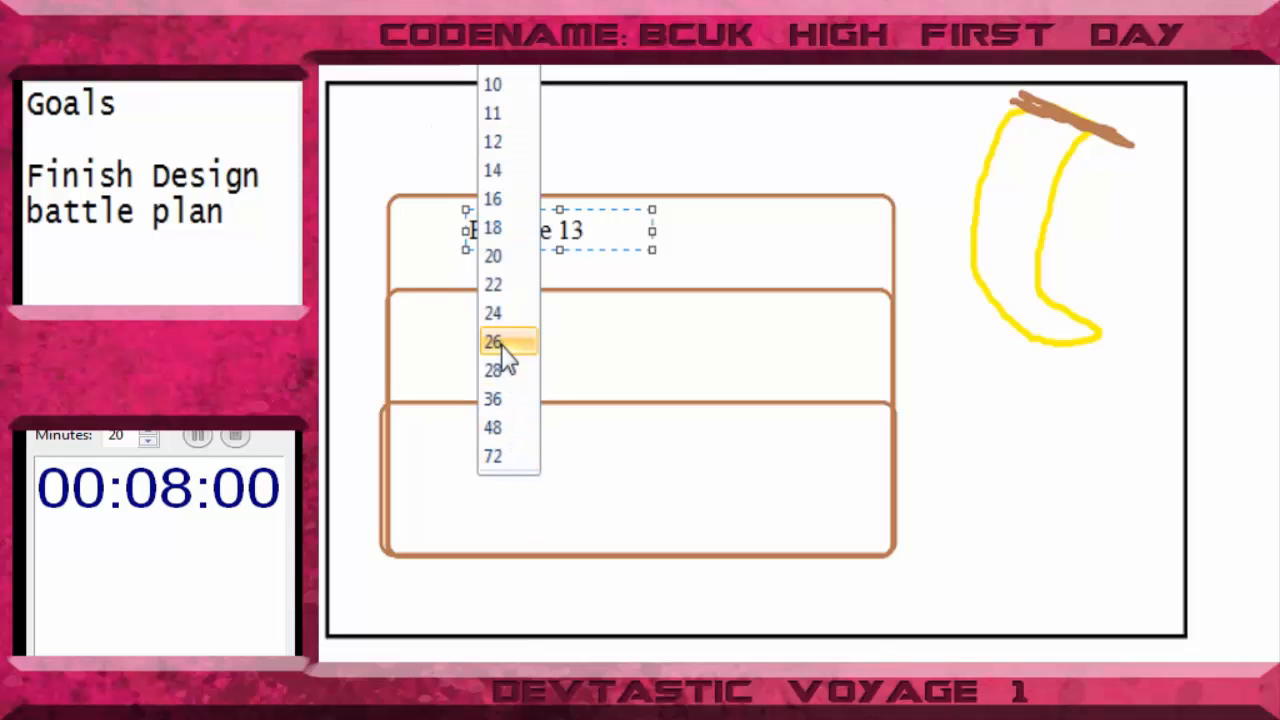
pyautogui.click(503, 370)
pyautogui.click(584, 248)
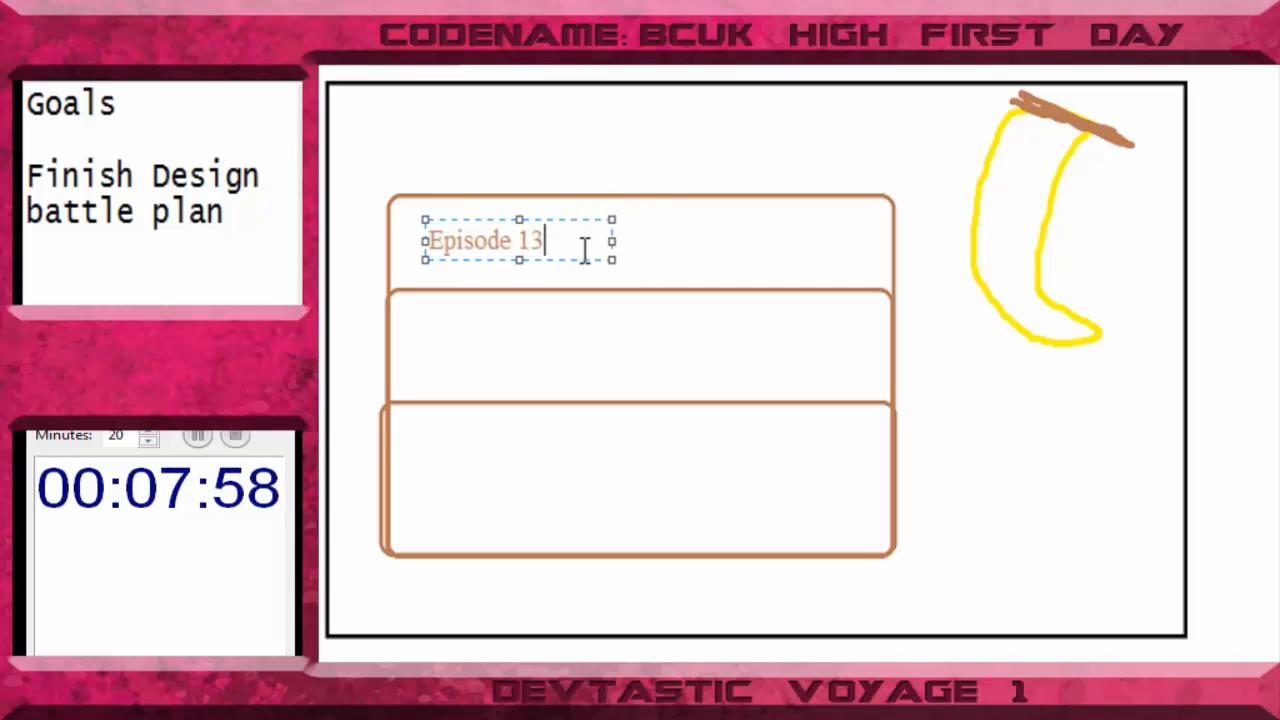
# - Widen the text area and complete the line as "Episode 13 have alpha done"
pyautogui.write('have')
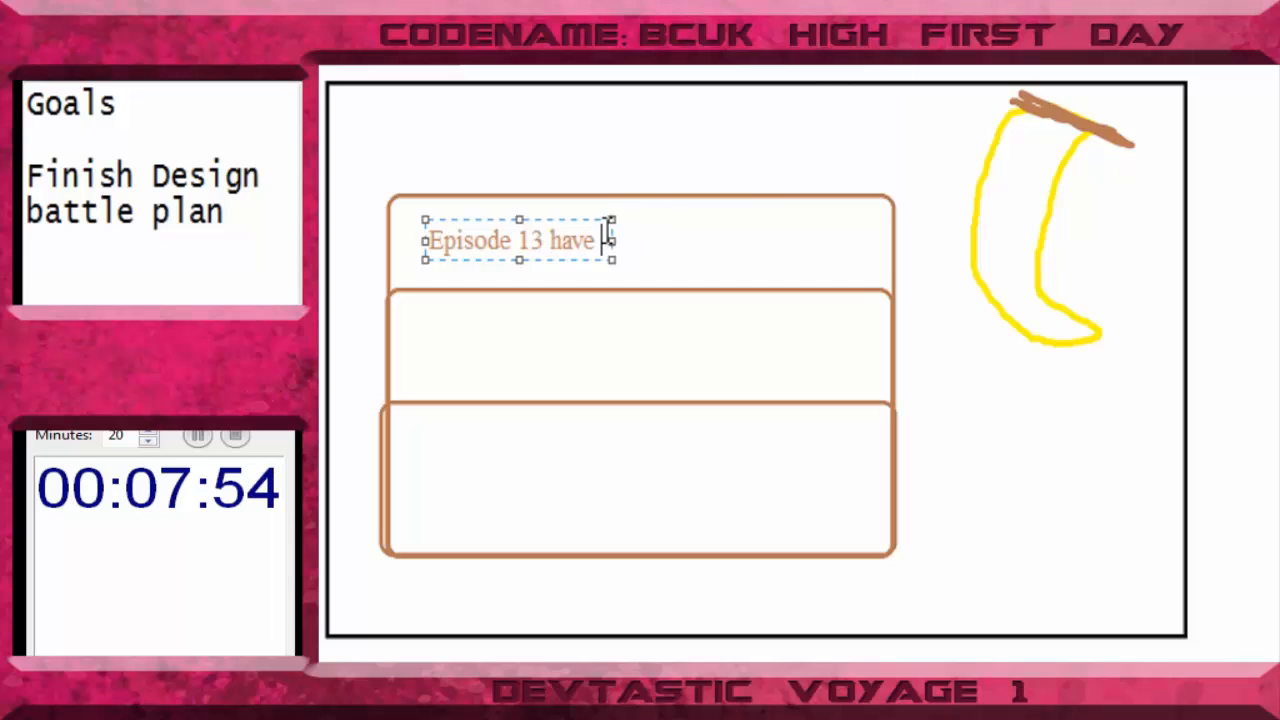
pyautogui.moveTo(612, 222); pyautogui.dragTo(852, 220)
pyautogui.write('alpha done')
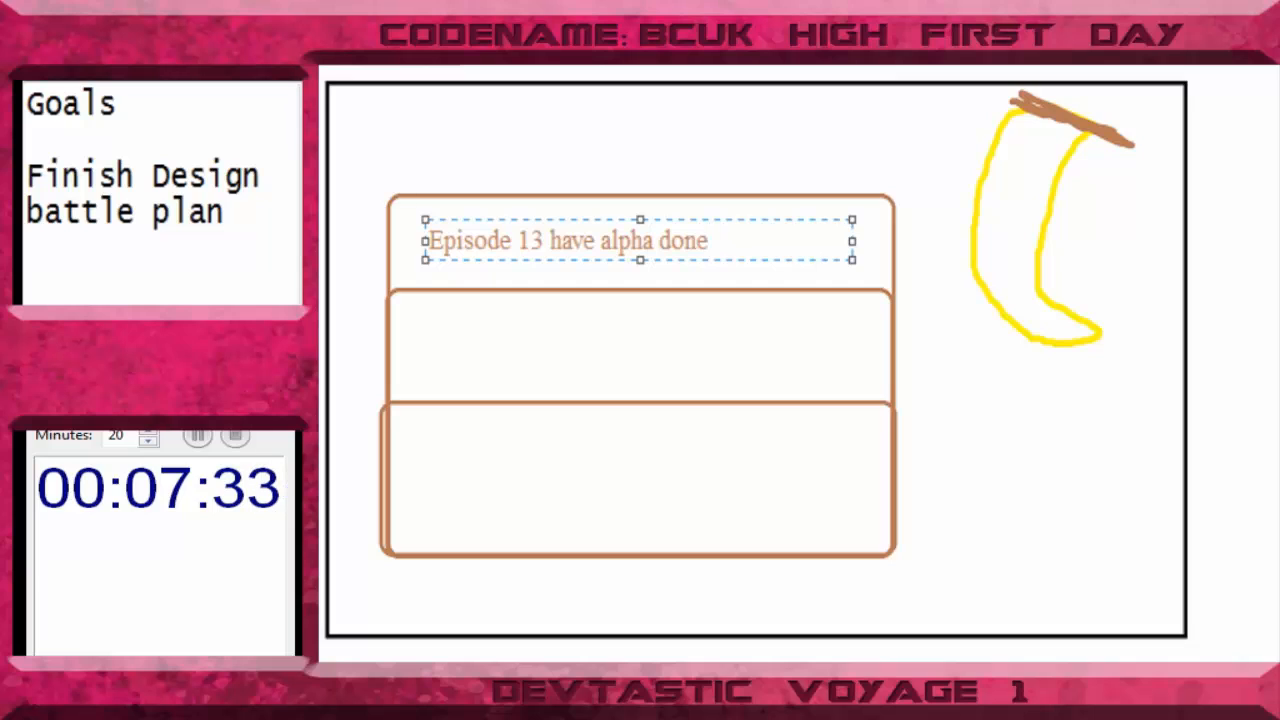
# - Add the text "Episode 14 have beta done" inside the middle brown box
pyautogui.click(428, 357)
pyautogui.click(428, 357)
pyautogui.write('E')
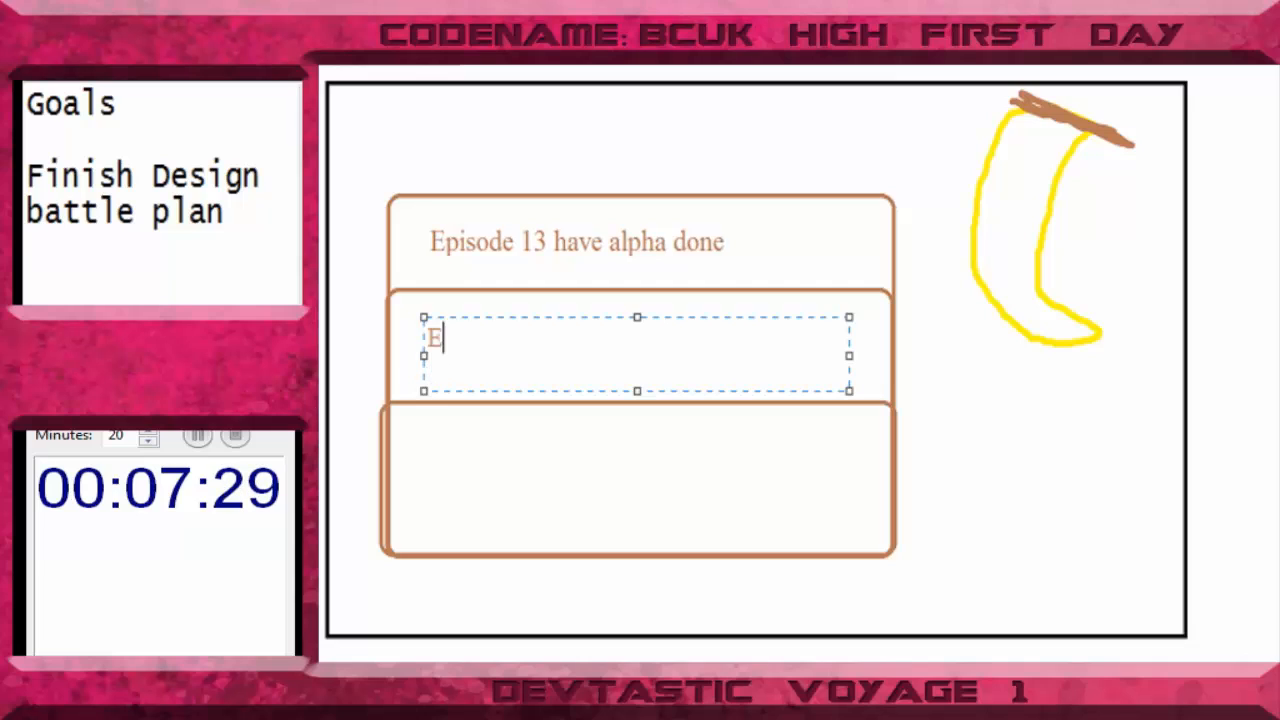
pyautogui.write('pisode')
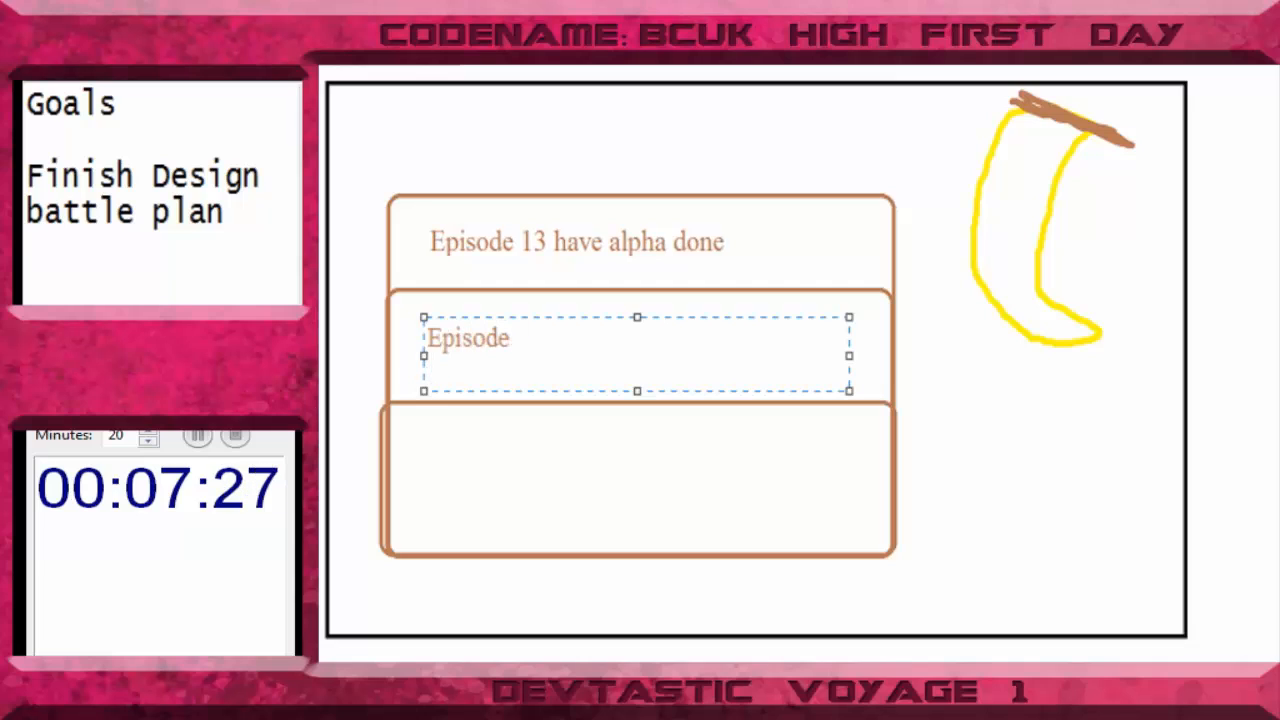
pyautogui.write(' 14 have ')
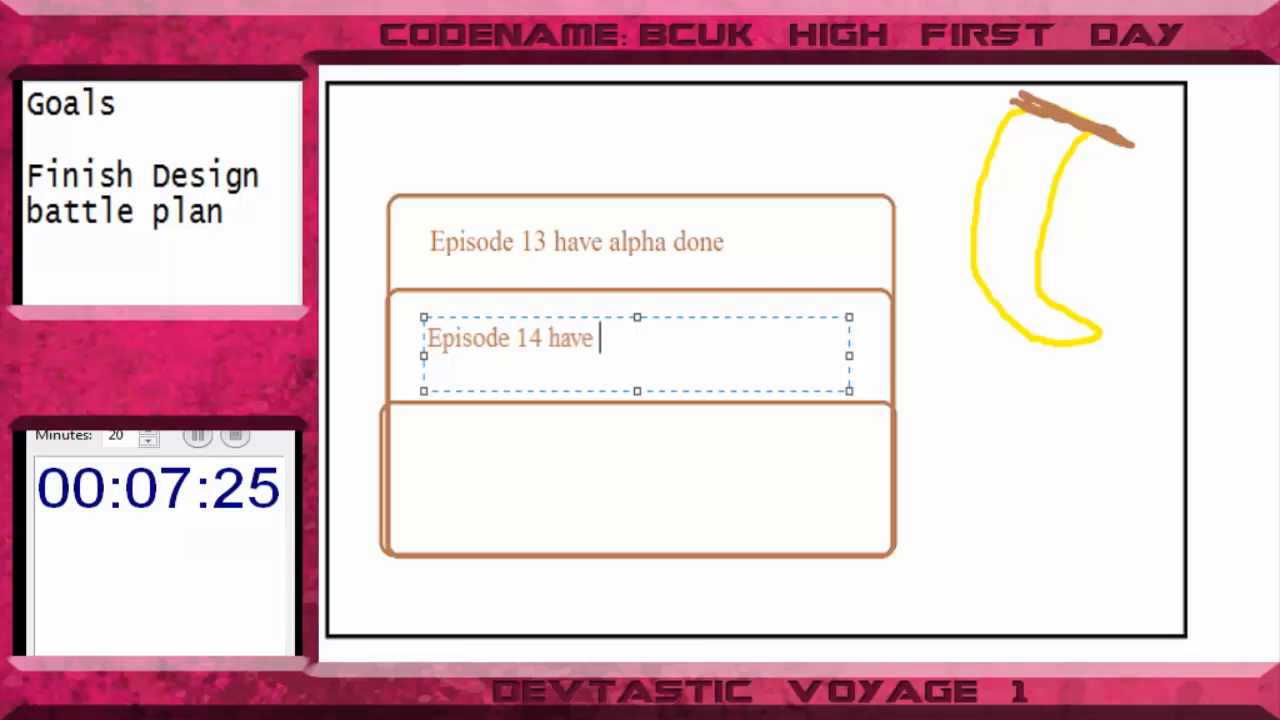
pyautogui.write('beta done')
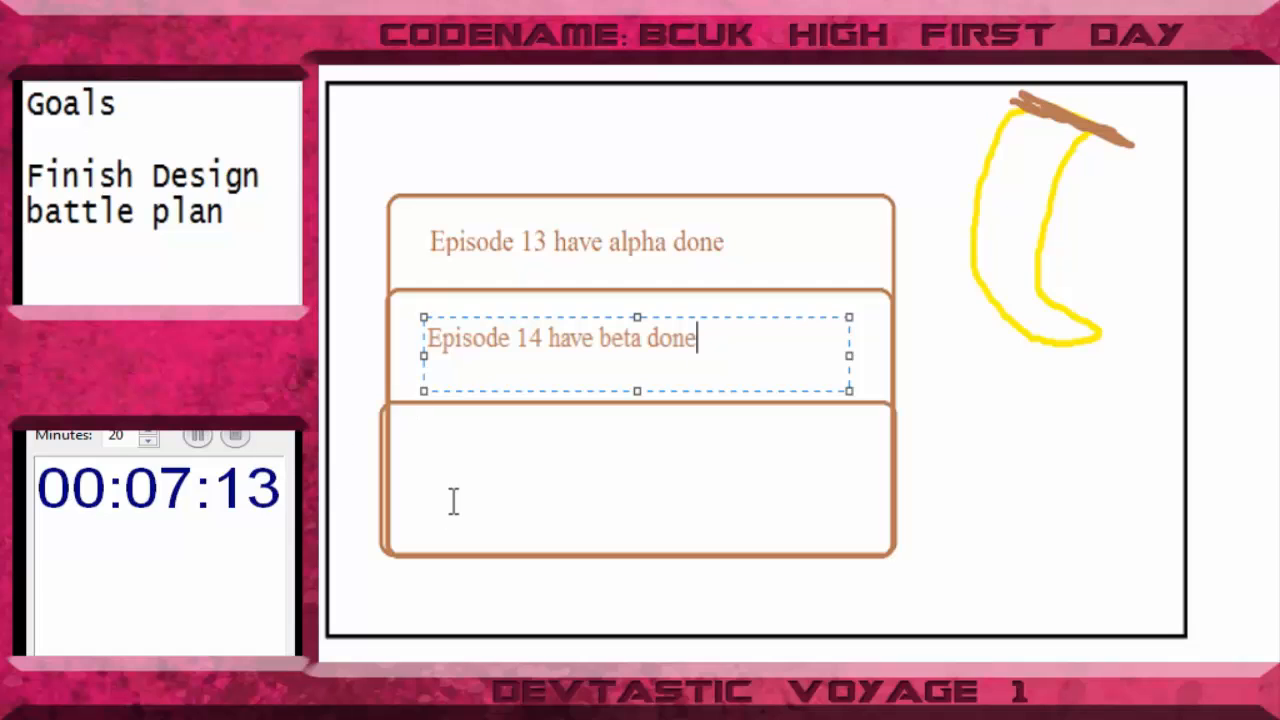
# - Add the text "Episdoe 15 launch/wrap up/post moretm" inside the lowest brown box
pyautogui.click(429, 471)
pyautogui.click(427, 449)
pyautogui.write('Ep')
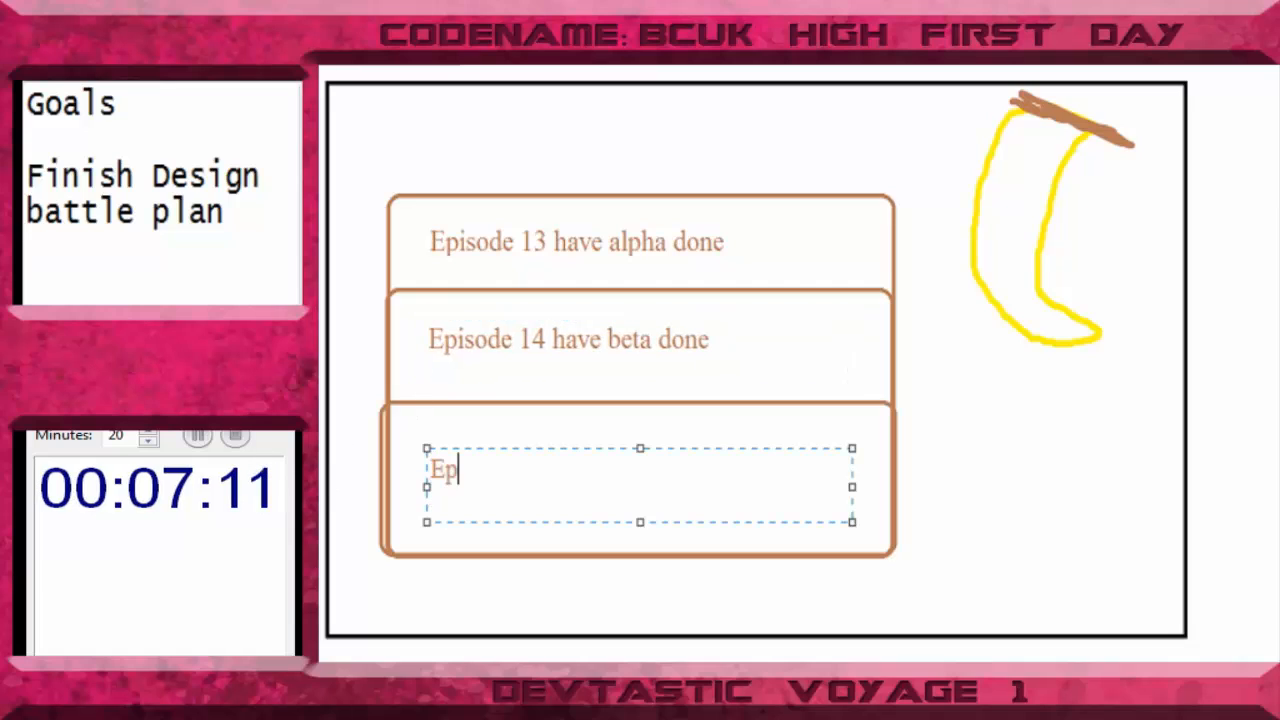
pyautogui.write('isdoe 15 ')
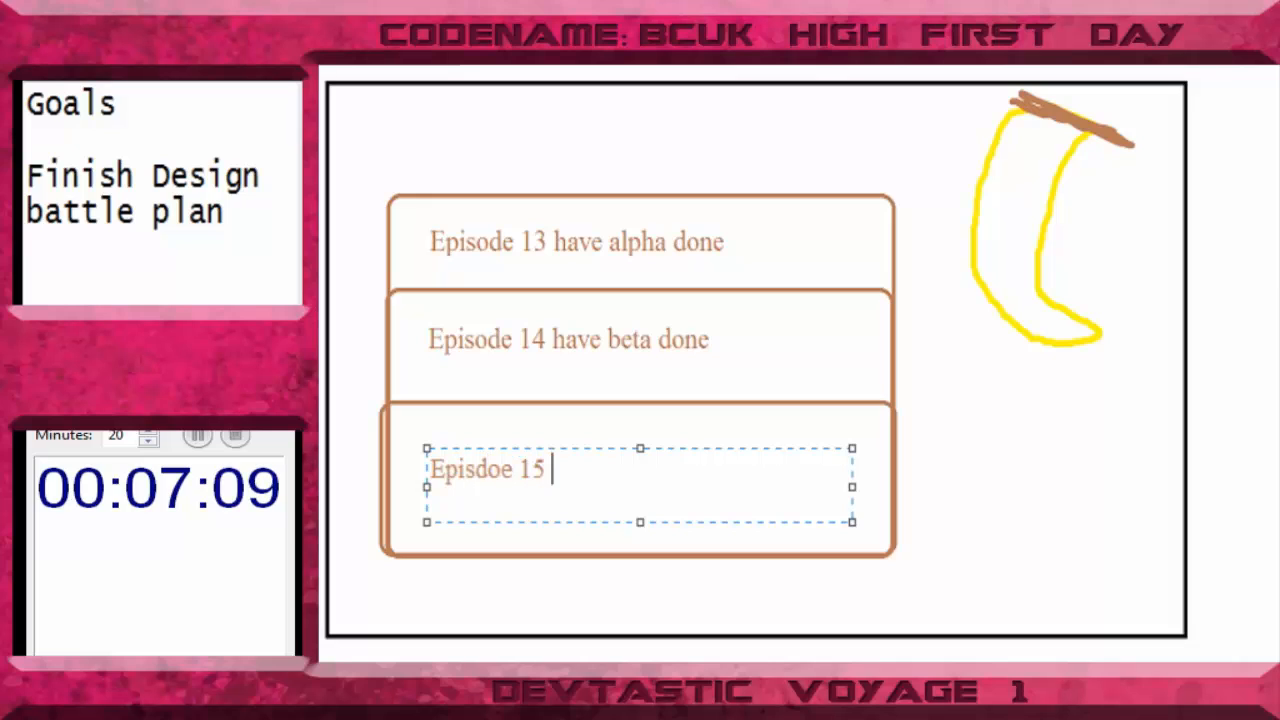
pyautogui.write('lau')
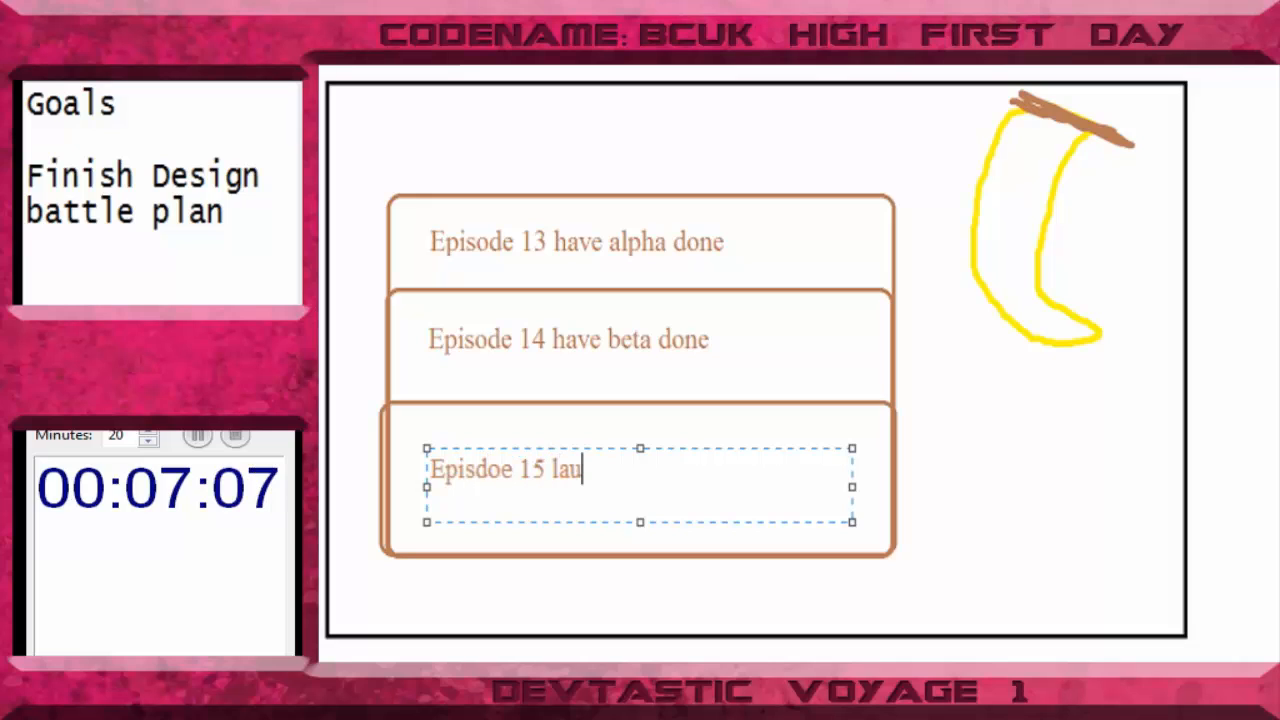
pyautogui.write('nch/wrap')
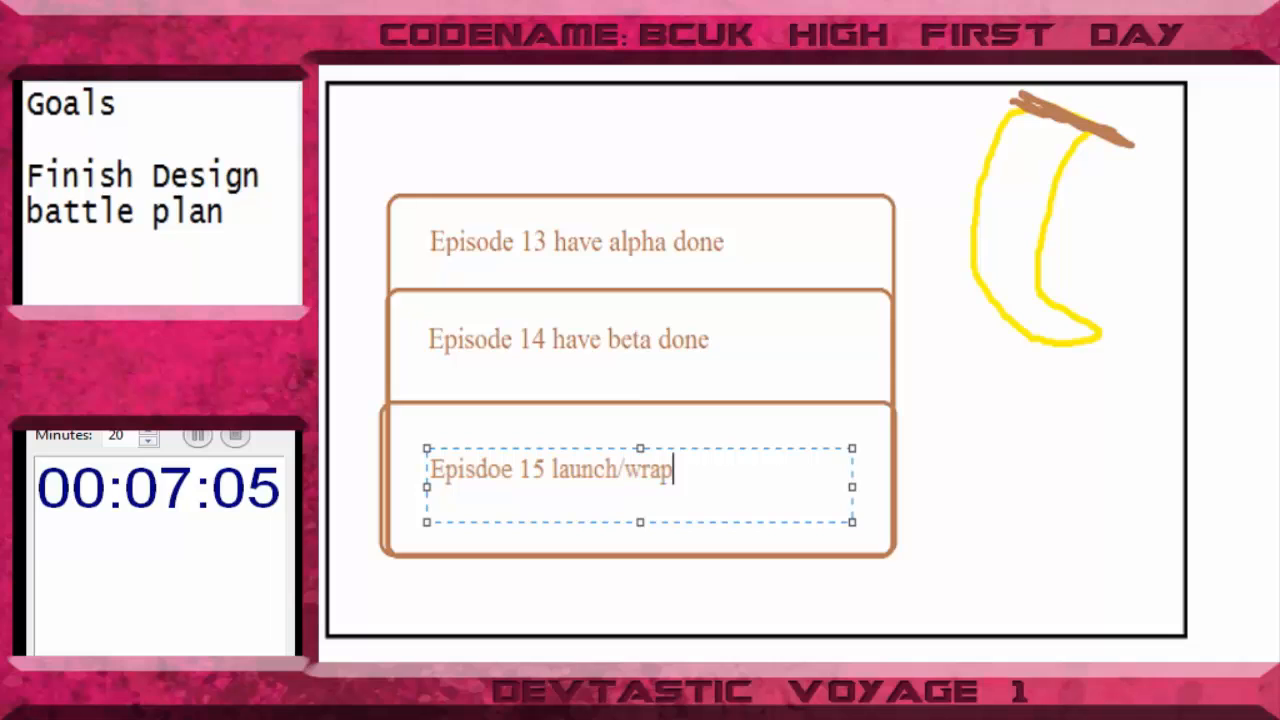
pyautogui.write(' up.')
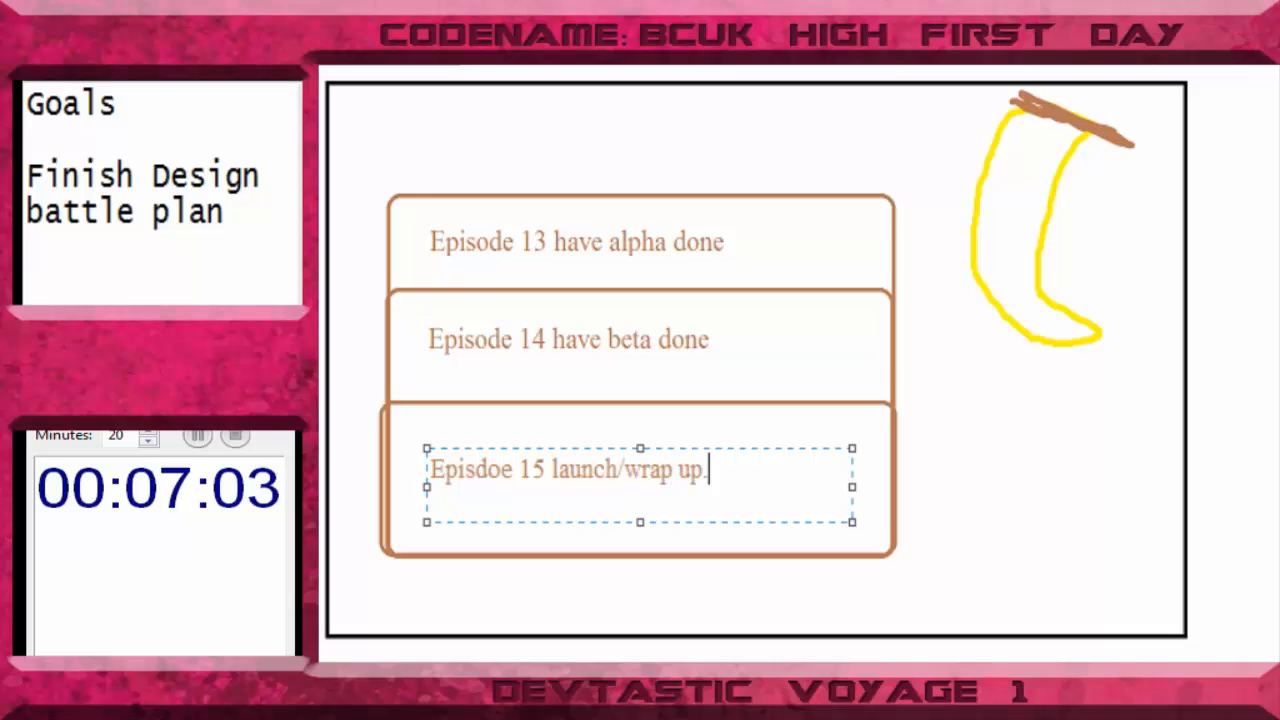
pyautogui.press('BackSpace')
pyautogui.write('/post more')
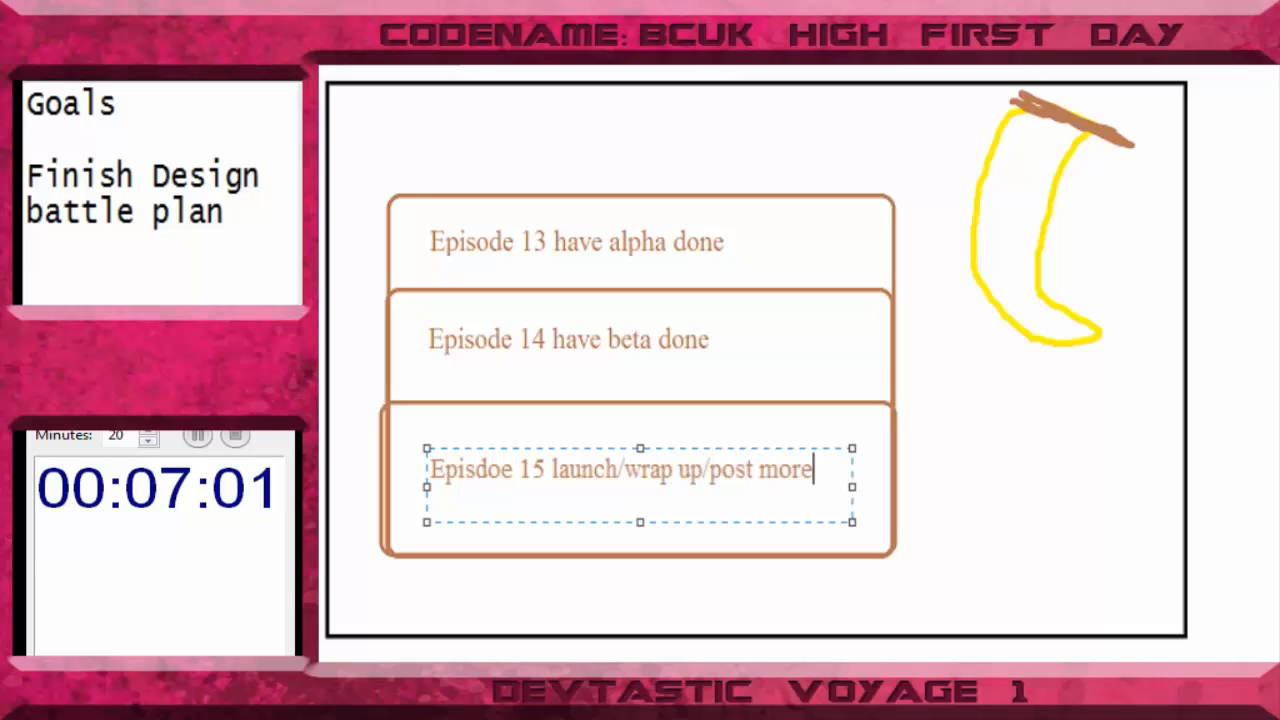
pyautogui.write('tm')
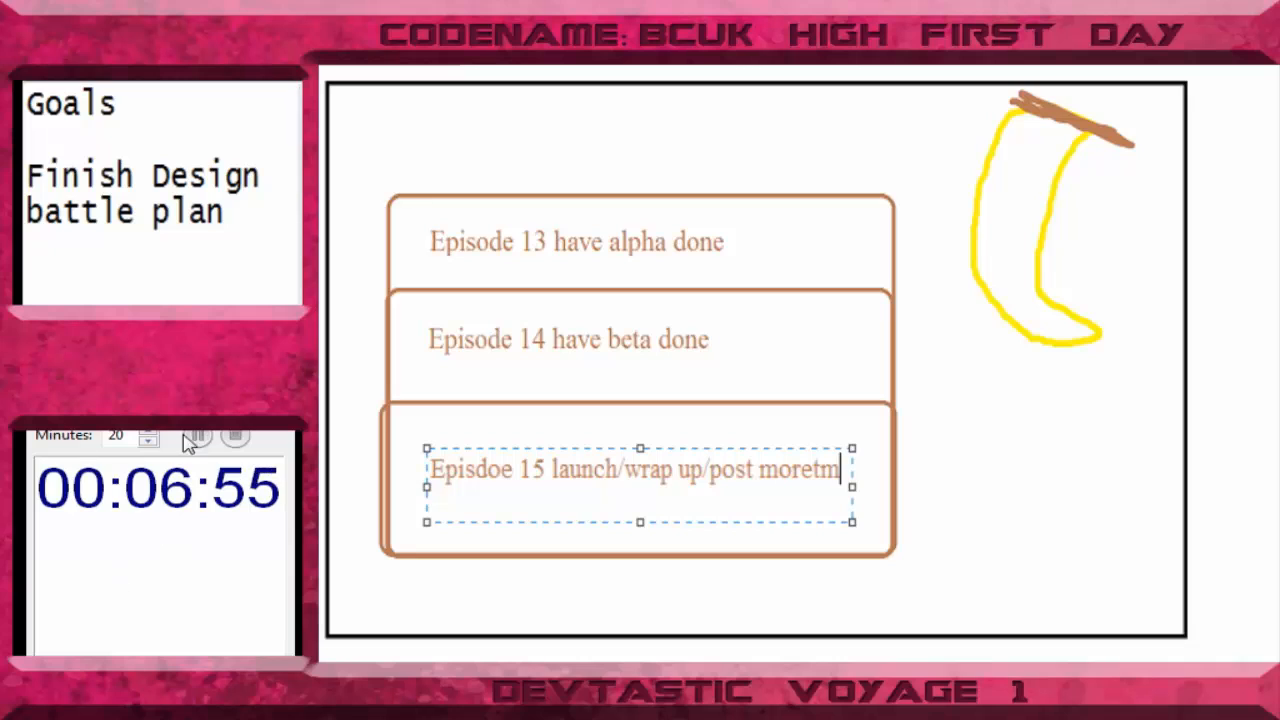
# - Stop the countdown timer and set its minutes to 20
pyautogui.click(236, 436)
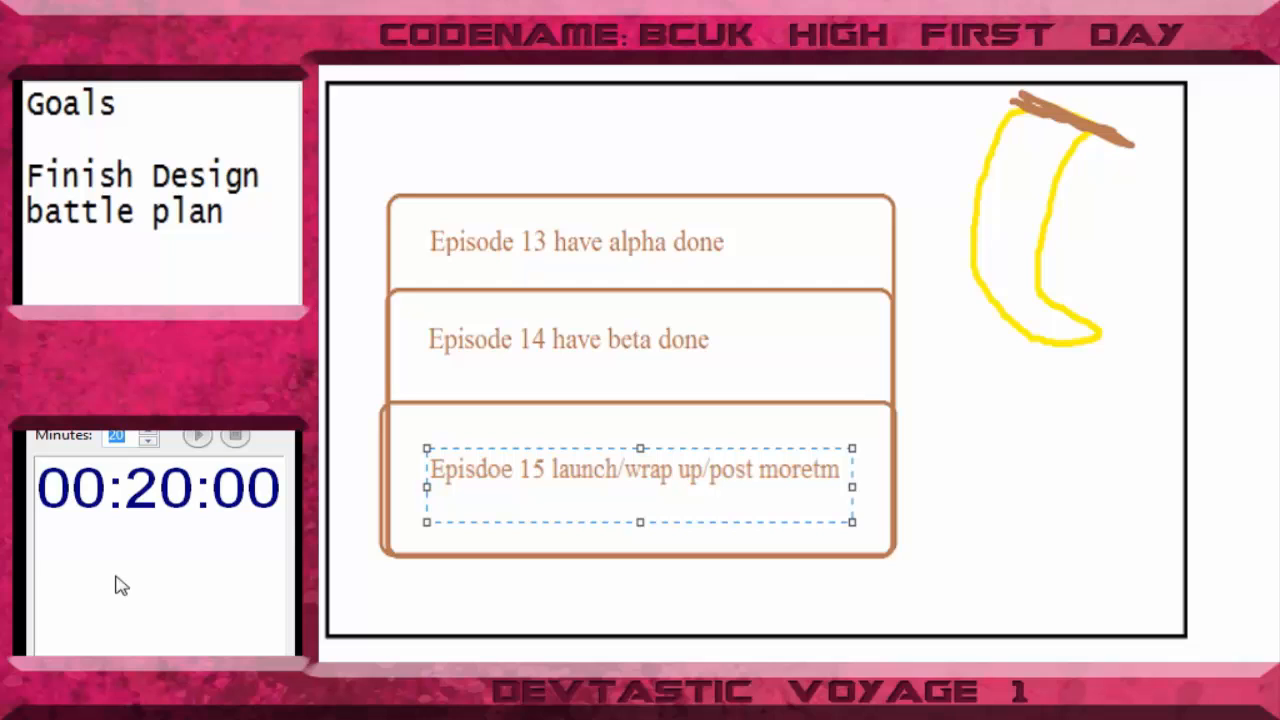
pyautogui.press('BackSpace')
pyautogui.write('20')
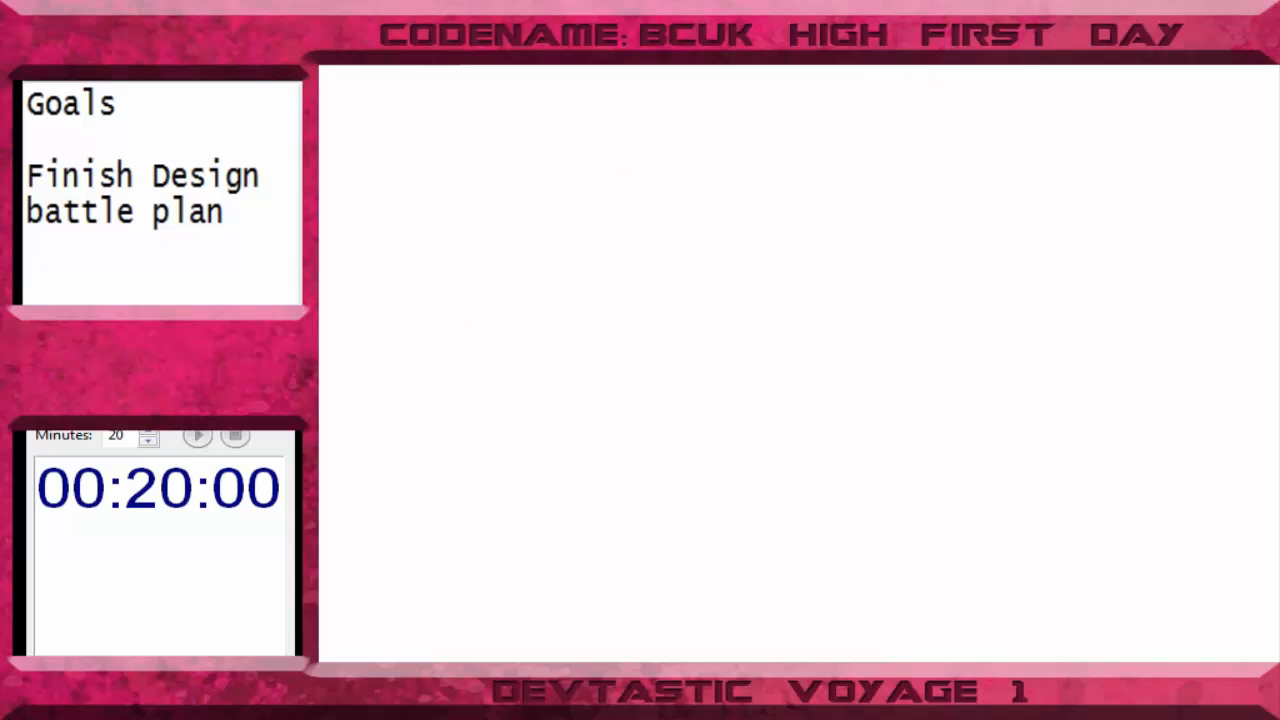
# - Sketch a grey head outline with hair and two black oval eyes, and clear the canvas
pyautogui.click(804, 10)
pyautogui.click(862, 110)
pyautogui.moveTo(551, 181)
pyautogui.mouseDown()
pyautogui.moveTo(620, 420)
pyautogui.moveTo(594, 226)
pyautogui.mouseUp()
pyautogui.moveTo(574, 145)
pyautogui.mouseDown()
pyautogui.moveTo(405, 312)
pyautogui.moveTo(410, 335)
pyautogui.moveTo(771, 271)
pyautogui.moveTo(716, 365)
pyautogui.mouseUp()
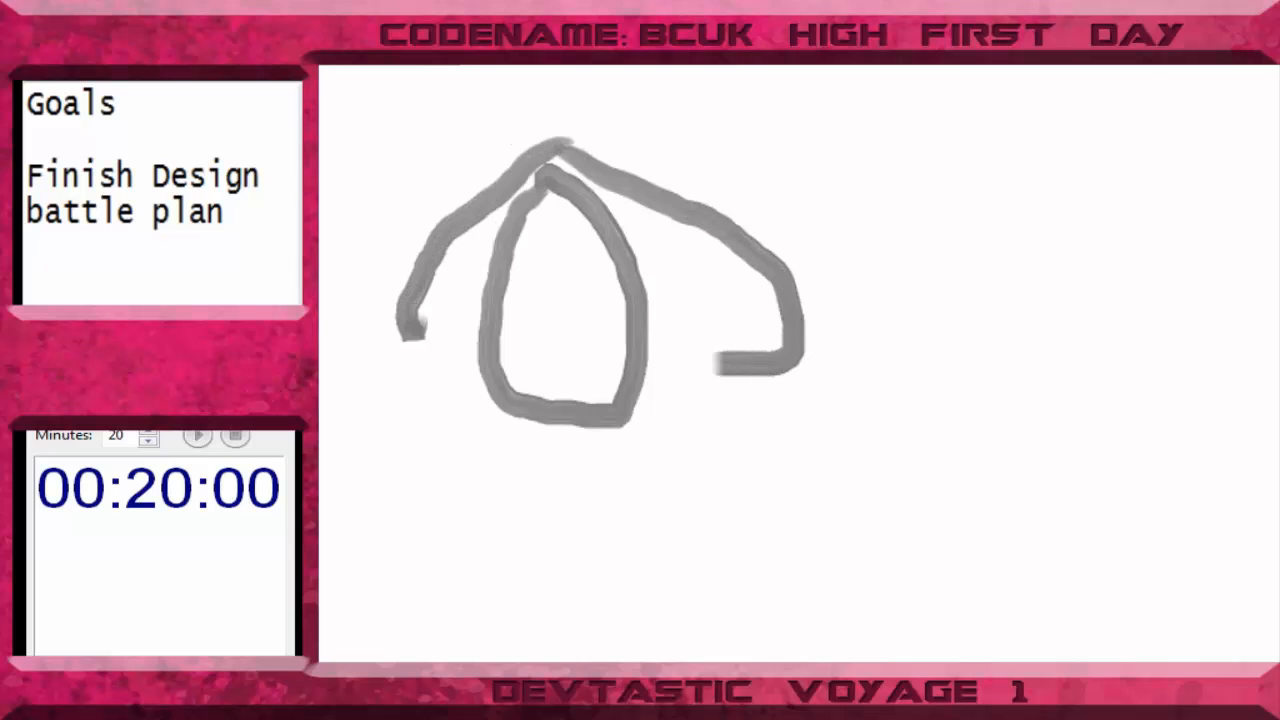
pyautogui.moveTo(538, 196)
pyautogui.mouseDown()
pyautogui.moveTo(503, 276)
pyautogui.moveTo(548, 230)
pyautogui.moveTo(567, 275)
pyautogui.moveTo(581, 238)
pyautogui.mouseUp()
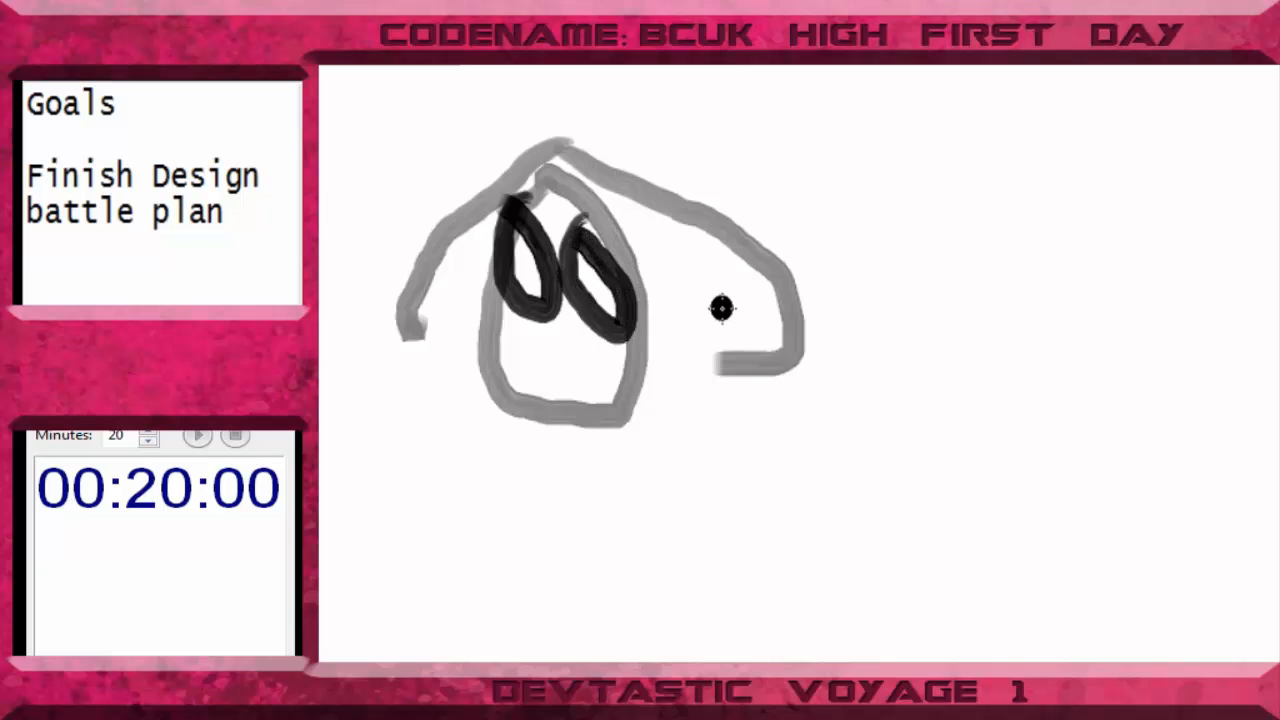
pyautogui.hotkey('ctrl', 'a')
pyautogui.press('Delete')
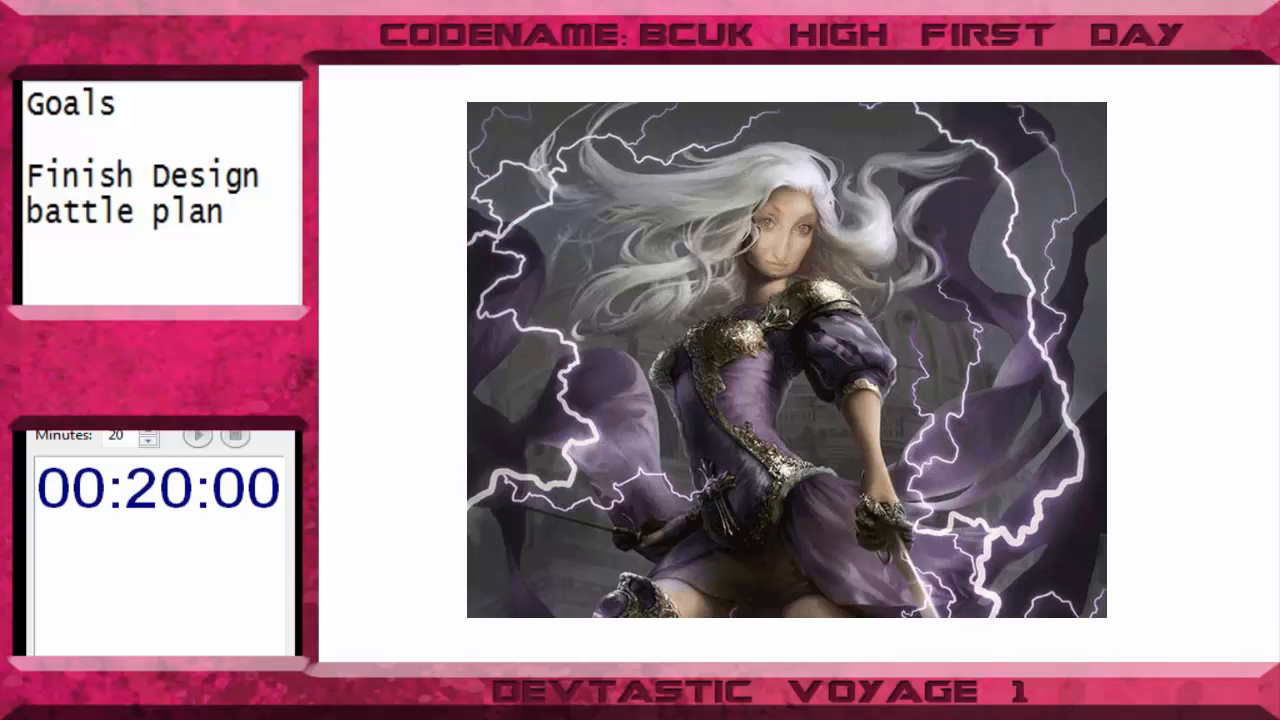
# - Handwrite the social media handle in large pink brush letters across the canvas, and paint a pink hash sign below it
pyautogui.moveTo(484, 260)
pyautogui.mouseDown()
pyautogui.moveTo(406, 311)
pyautogui.moveTo(437, 209)
pyautogui.moveTo(421, 378)
pyautogui.mouseUp()
pyautogui.moveTo(574, 311)
pyautogui.mouseDown()
pyautogui.moveTo(591, 289)
pyautogui.moveTo(603, 331)
pyautogui.moveTo(660, 268)
pyautogui.moveTo(780, 306)
pyautogui.moveTo(880, 266)
pyautogui.moveTo(909, 320)
pyautogui.moveTo(963, 354)
pyautogui.moveTo(978, 385)
pyautogui.mouseUp()
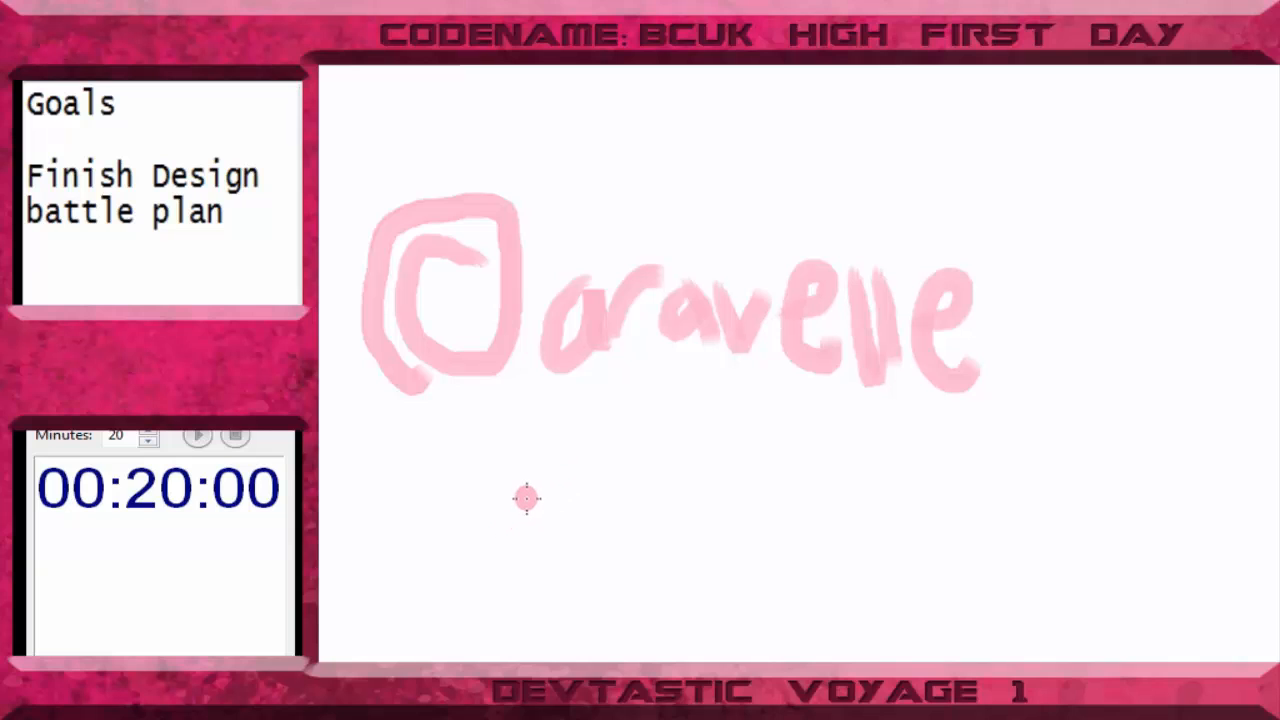
pyautogui.moveTo(522, 484); pyautogui.dragTo(492, 572)
pyautogui.moveTo(556, 470); pyautogui.dragTo(535, 585)
pyautogui.moveTo(478, 506); pyautogui.dragTo(576, 510)
pyautogui.moveTo(480, 547); pyautogui.dragTo(610, 537)
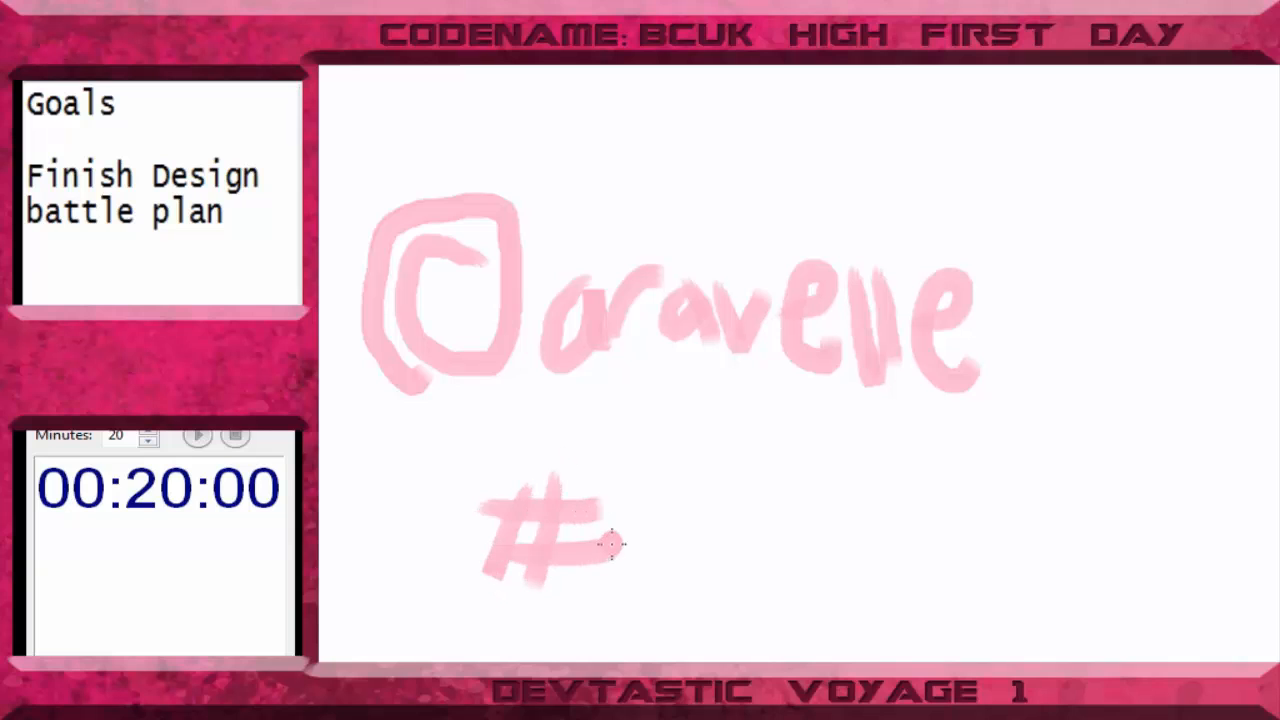
pyautogui.moveTo(637, 491)
pyautogui.mouseDown()
pyautogui.moveTo(630, 585)
pyautogui.moveTo(652, 598)
pyautogui.mouseUp()
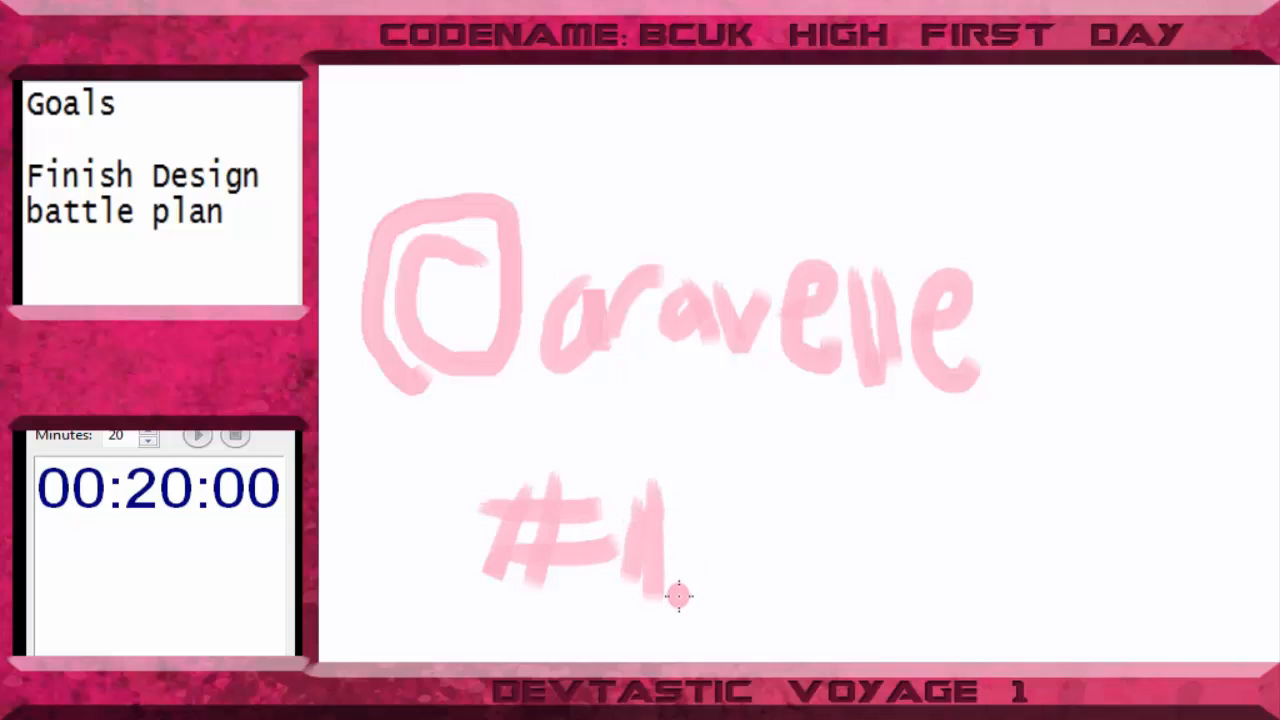
pyautogui.hotkey('ctrl', 'z')
pyautogui.hotkey('ctrl', 'z')
# - Handwrite "birthdayHype" in pink after the hash sign and underline the whole hashtag with a long stroke
pyautogui.moveTo(659, 480)
pyautogui.mouseDown()
pyautogui.moveTo(665, 585)
pyautogui.moveTo(728, 505)
pyautogui.mouseUp()
pyautogui.click(738, 475)
pyautogui.moveTo(763, 568)
pyautogui.mouseDown()
pyautogui.moveTo(785, 490)
pyautogui.moveTo(823, 580)
pyautogui.mouseUp()
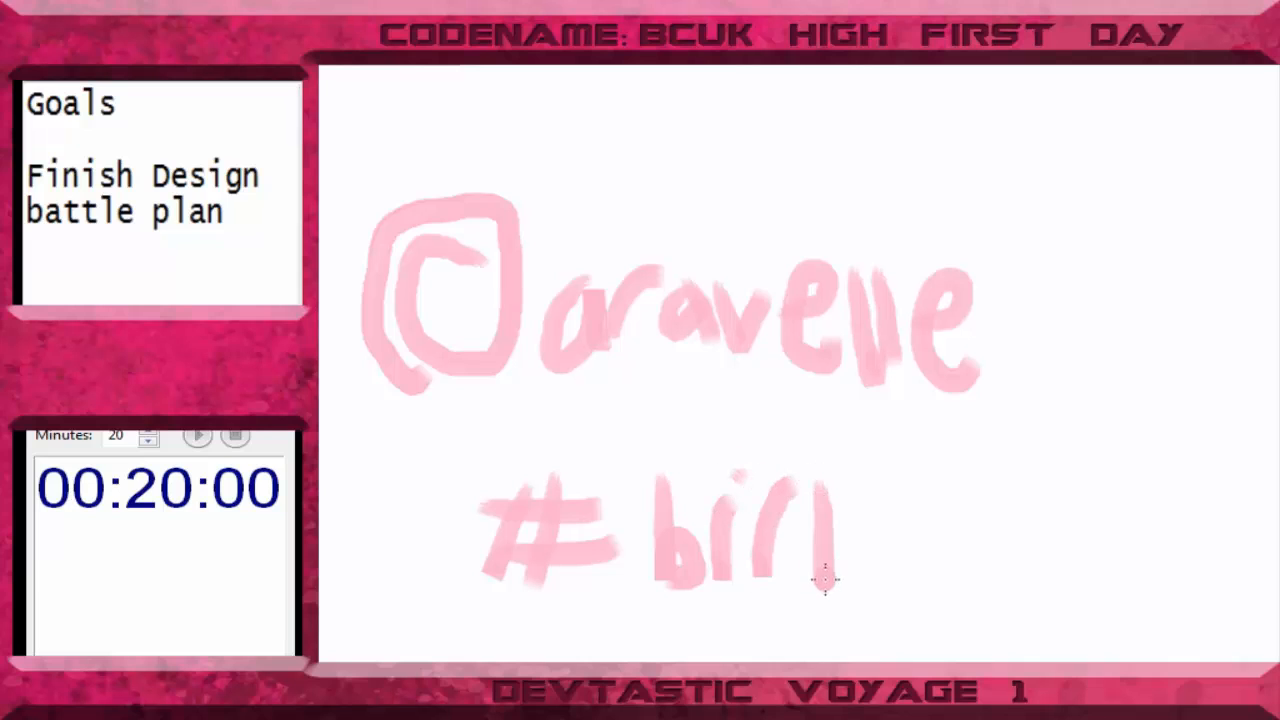
pyautogui.moveTo(795, 495)
pyautogui.mouseDown()
pyautogui.moveTo(857, 491)
pyautogui.moveTo(918, 580)
pyautogui.mouseUp()
pyautogui.moveTo(945, 450)
pyautogui.mouseDown()
pyautogui.moveTo(944, 563)
pyautogui.moveTo(1018, 543)
pyautogui.mouseUp()
pyautogui.moveTo(1030, 495); pyautogui.dragTo(1067, 551)
pyautogui.moveTo(1079, 499); pyautogui.dragTo(1075, 598)
pyautogui.moveTo(1125, 468)
pyautogui.mouseDown()
pyautogui.moveTo(1128, 582)
pyautogui.moveTo(1148, 560)
pyautogui.mouseUp()
pyautogui.moveTo(1160, 515)
pyautogui.mouseDown()
pyautogui.moveTo(1120, 526)
pyautogui.moveTo(1172, 558)
pyautogui.mouseUp()
pyautogui.moveTo(1196, 498); pyautogui.dragTo(1205, 535)
pyautogui.moveTo(1215, 496)
pyautogui.mouseDown()
pyautogui.moveTo(1195, 614)
pyautogui.moveTo(1212, 560)
pyautogui.moveTo(1275, 510)
pyautogui.moveTo(1270, 582)
pyautogui.mouseUp()
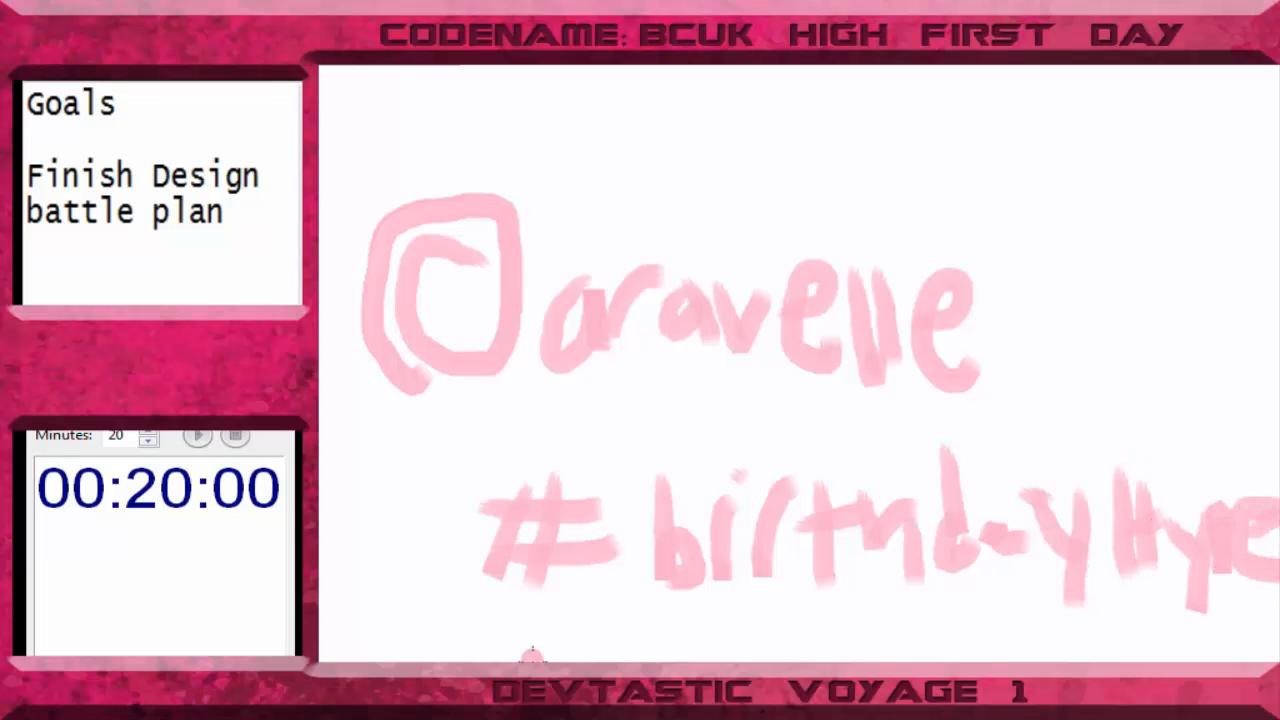
pyautogui.moveTo(500, 660); pyautogui.dragTo(1230, 642)
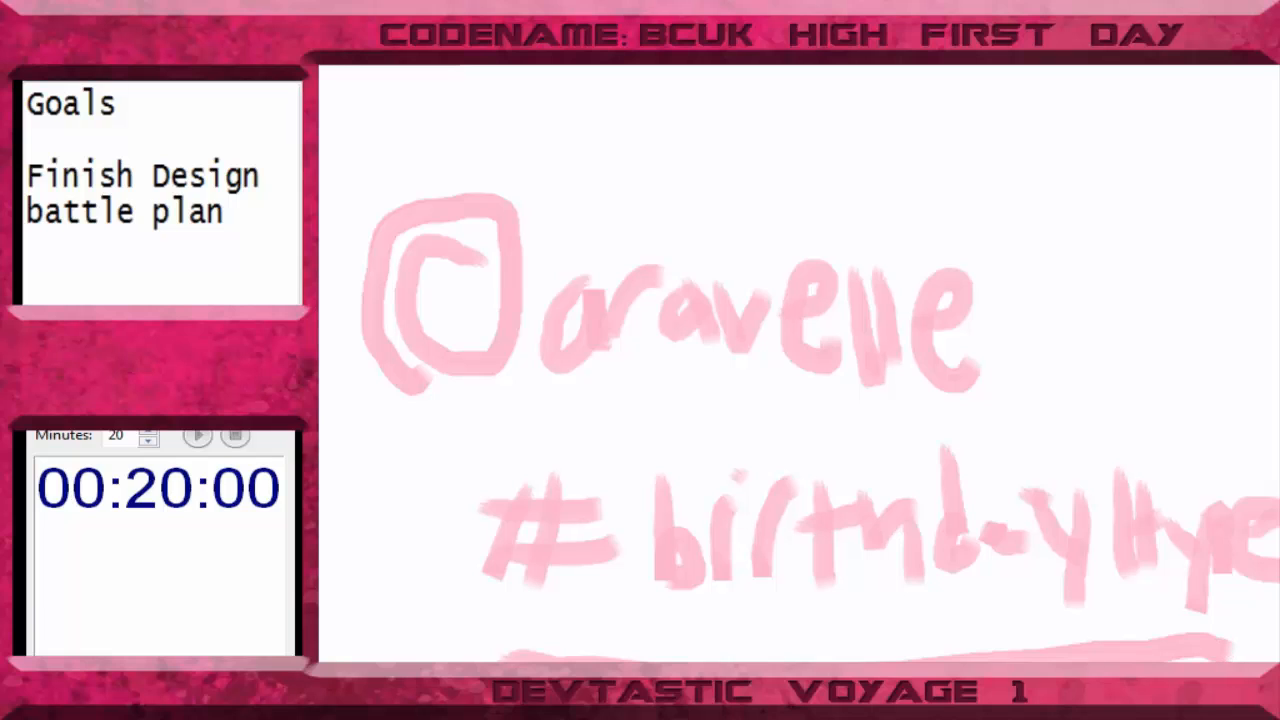